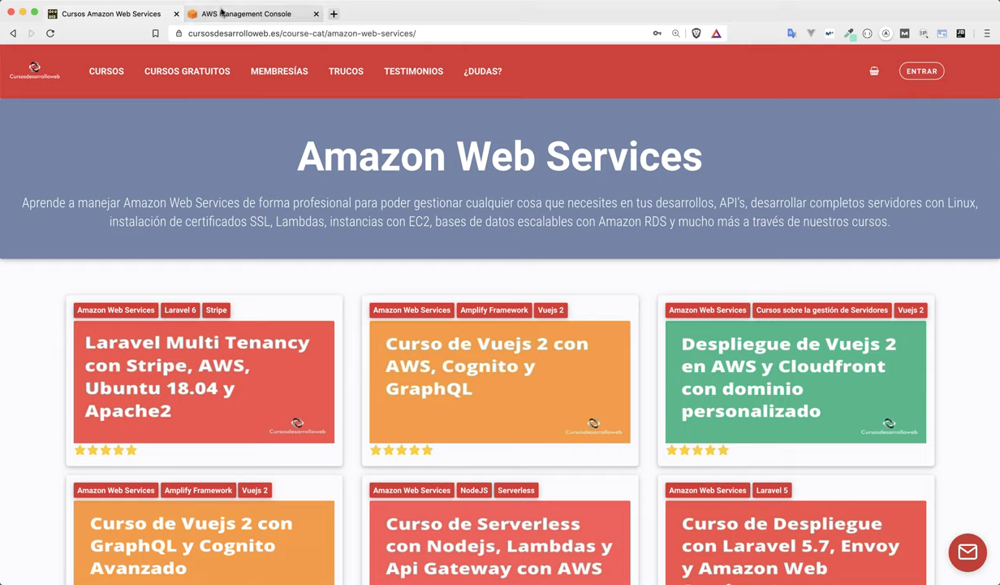
In the AWS Management Console, search 'codesta' in Find services and open CodeStar.
click(243, 14)
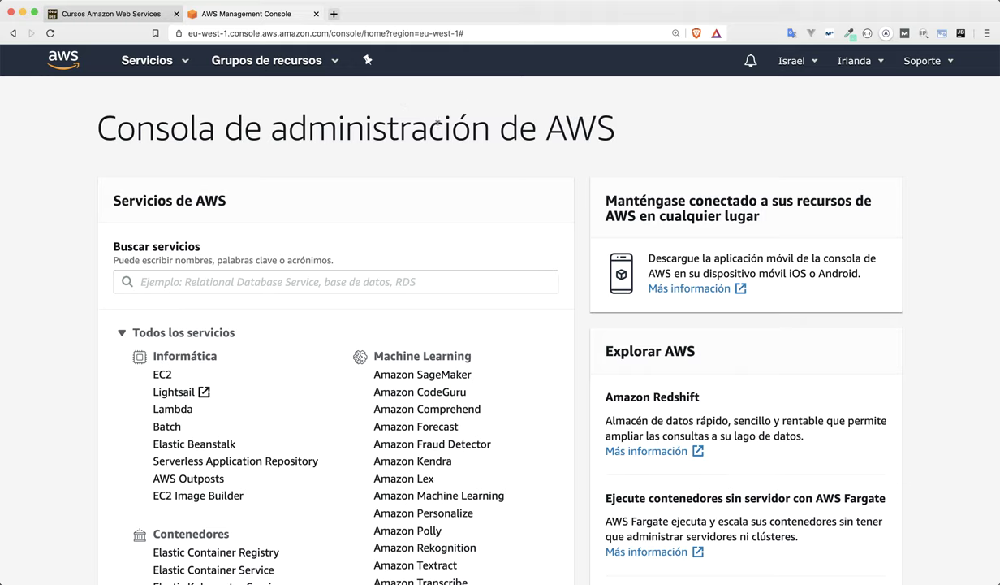
click(215, 282)
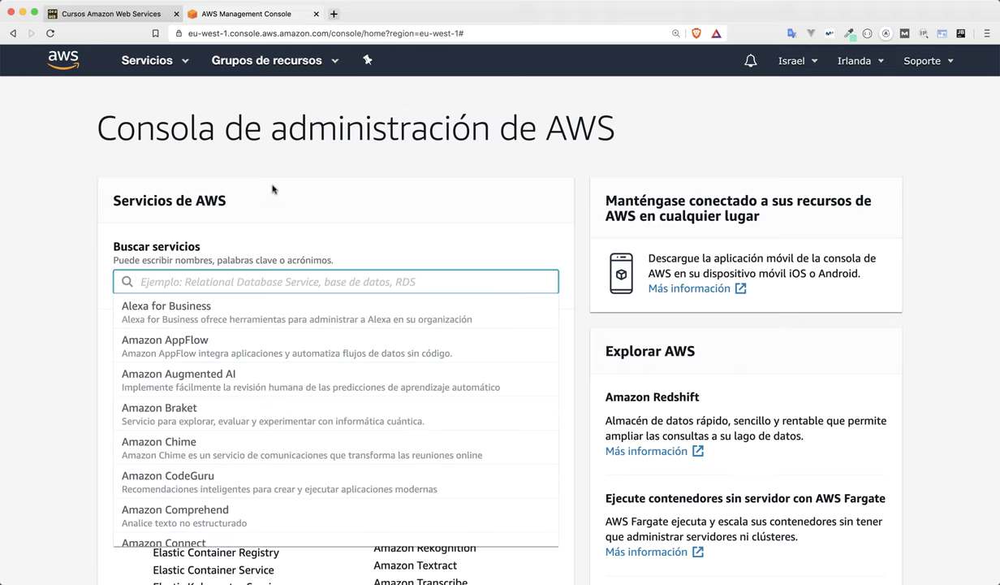
text(codesta)
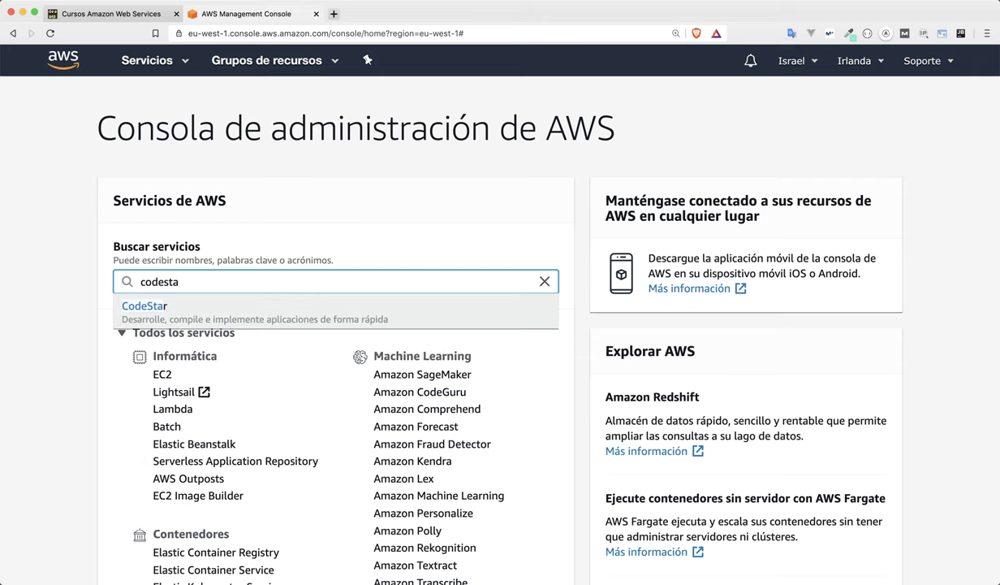
click(146, 306)
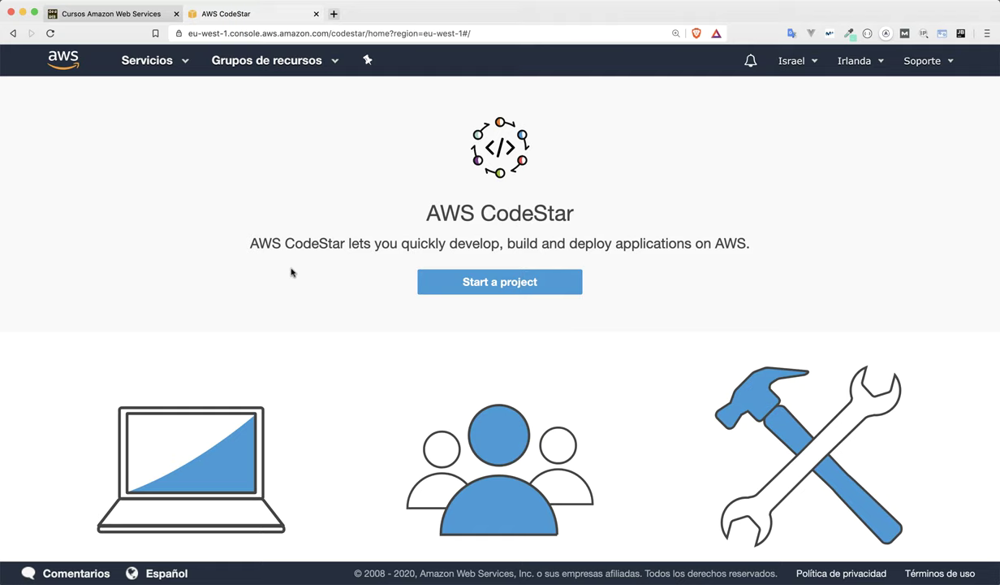
Start a new project from the CodeStar landing page.
scroll(293, 273, down, 5)
scroll(315, 286, up, 3)
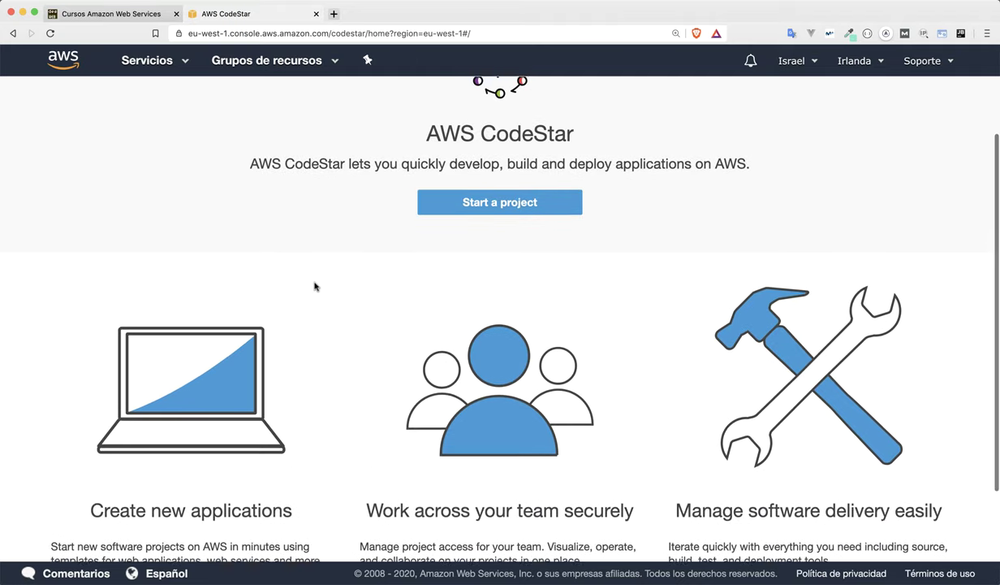
scroll(318, 286, up, 2)
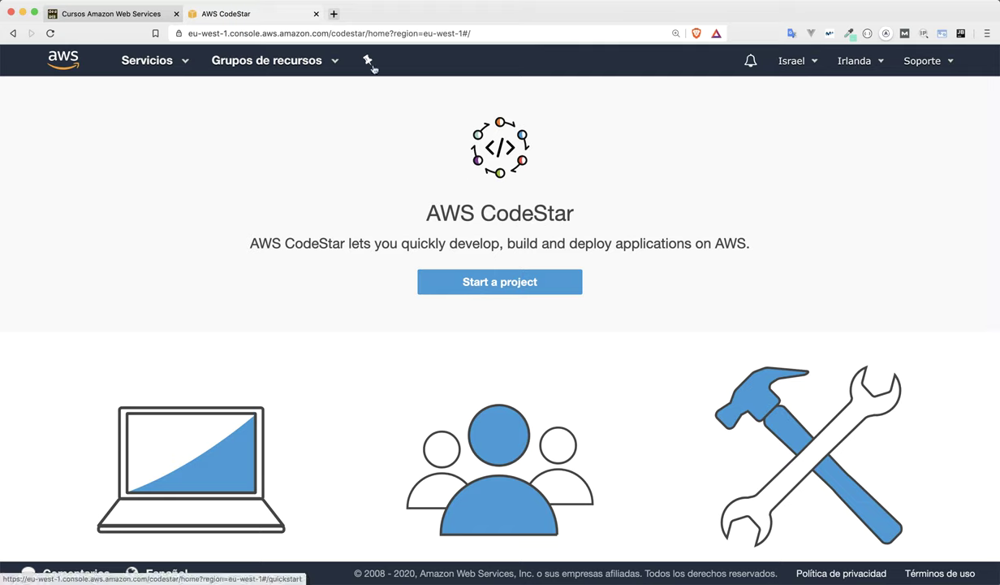
drag(394, 33, 462, 34)
click(395, 160)
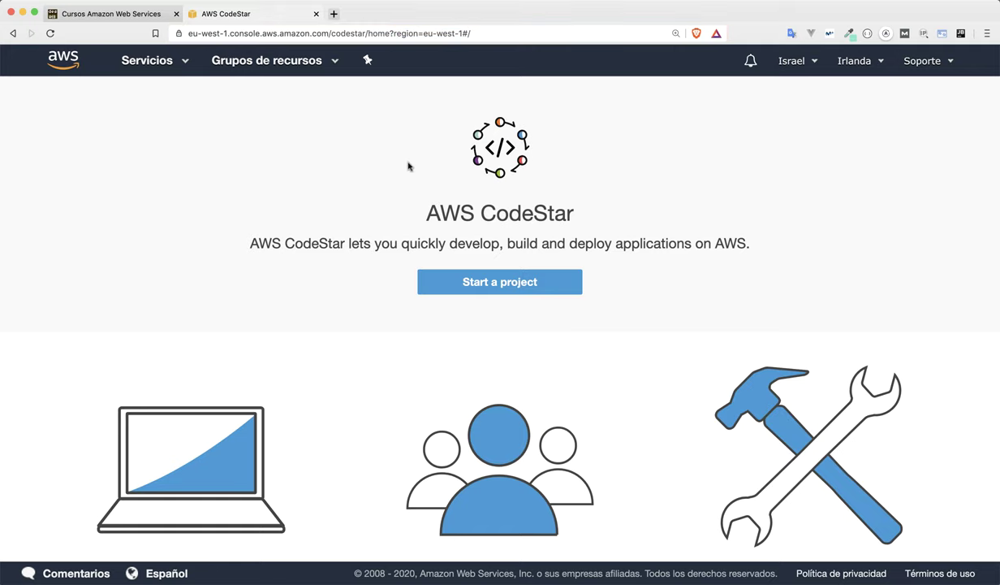
click(467, 276)
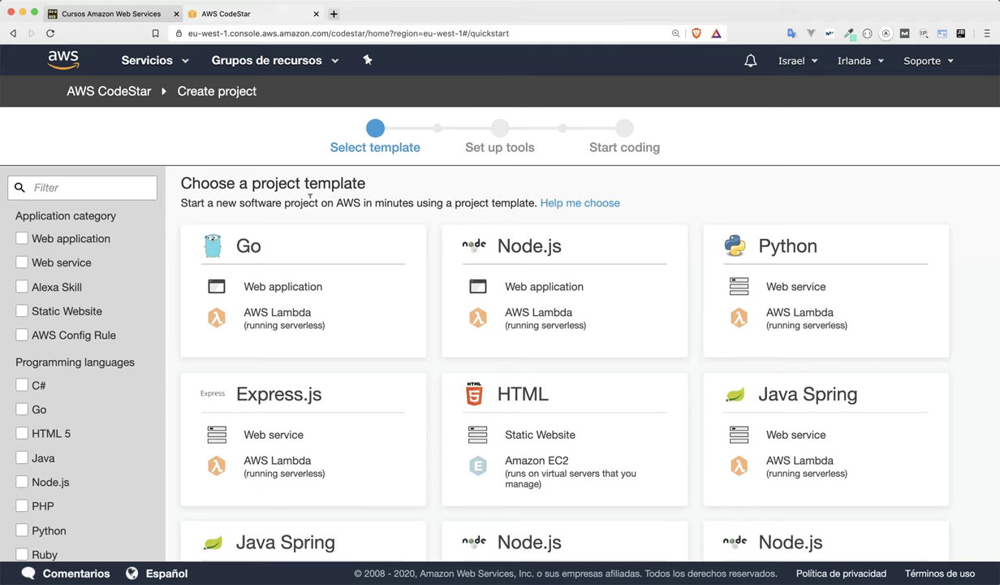
Browse the template grid and mark the PHP (Laravel) template as the candidate.
scroll(291, 259, down, 1)
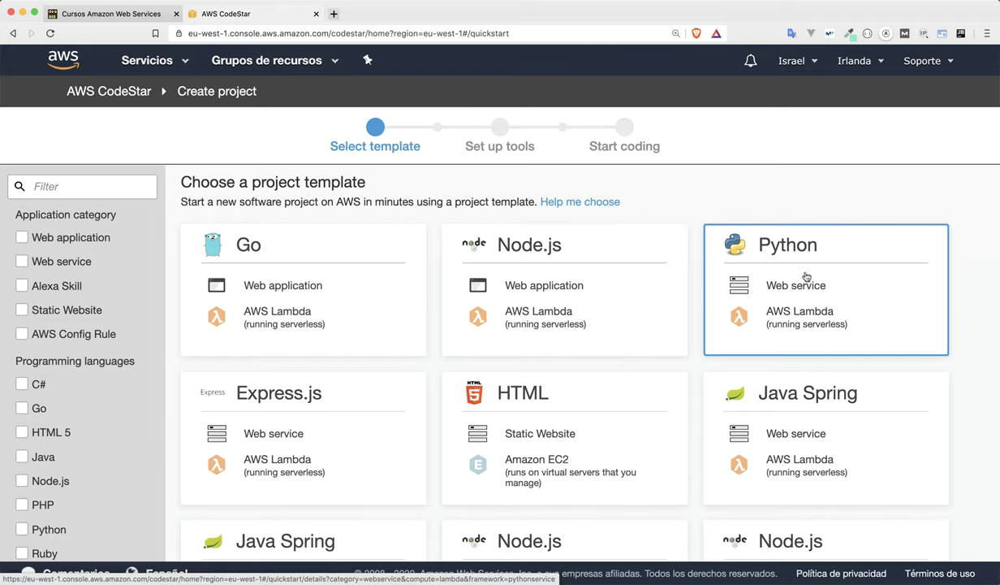
scroll(784, 312, down, 1)
scroll(784, 312, down, 2)
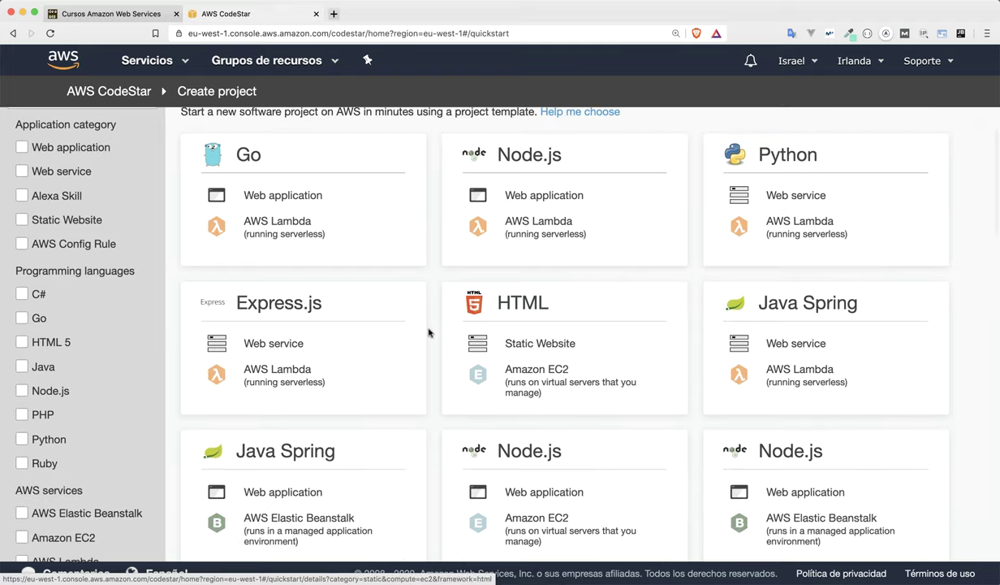
scroll(792, 331, down, 2)
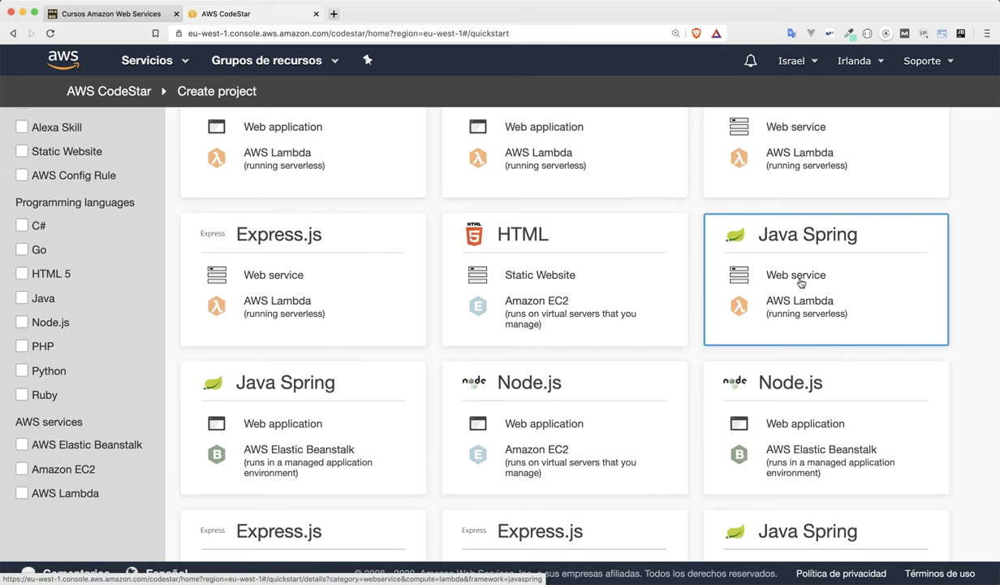
scroll(801, 281, down, 1)
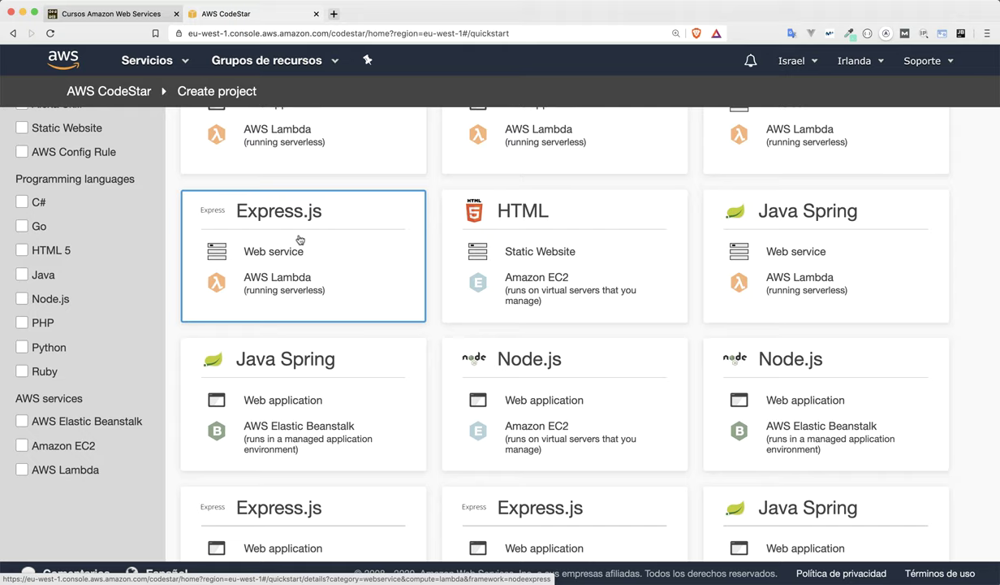
scroll(299, 236, up, 3)
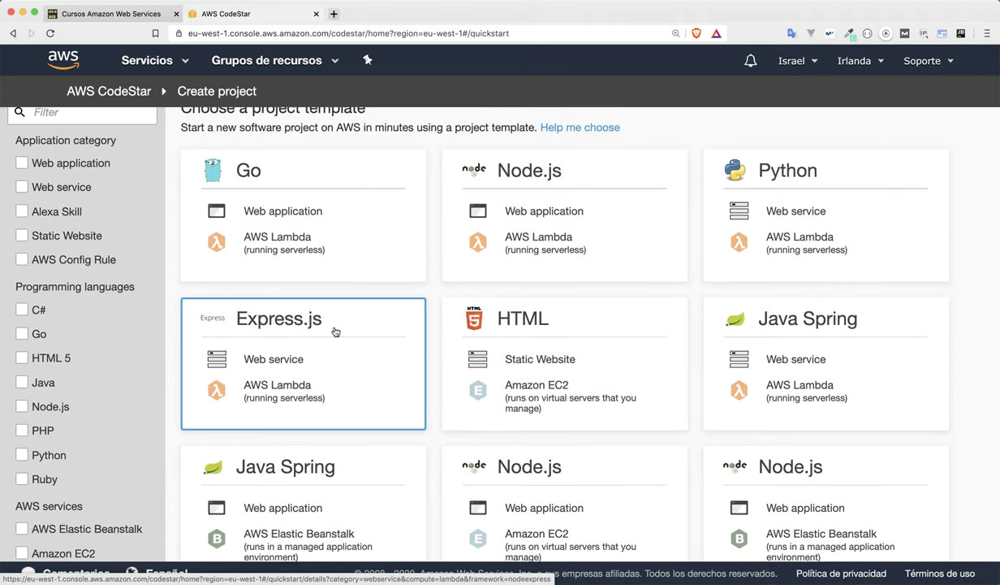
scroll(454, 377, down, 2)
scroll(466, 395, down, 10)
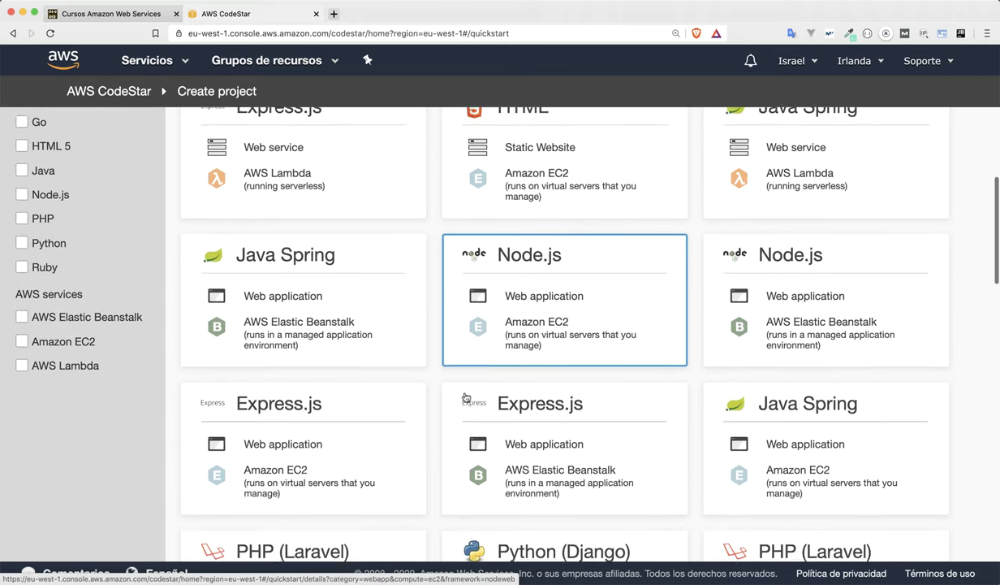
click(321, 362)
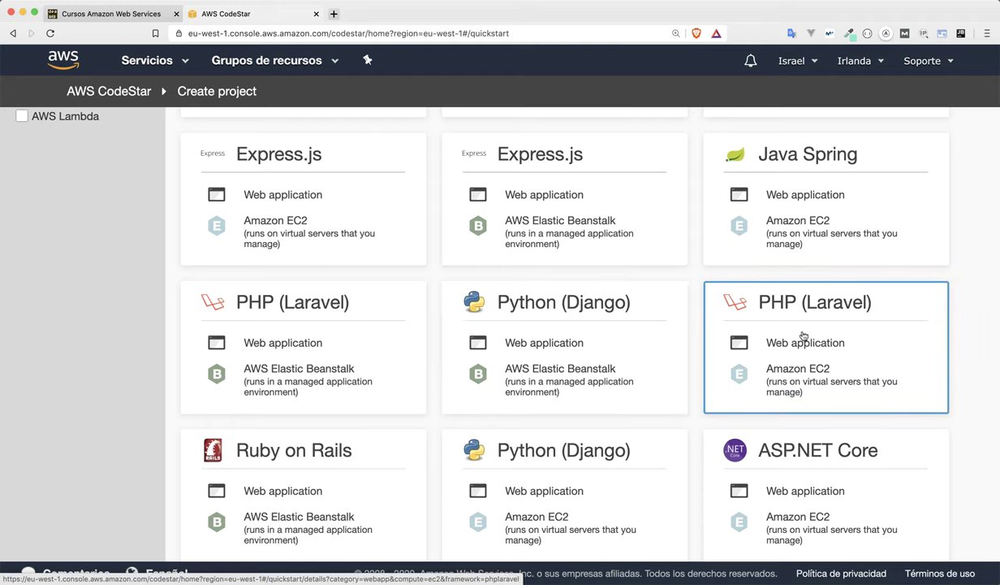
Choose the PHP (Laravel) web application template running on Amazon EC2.
scroll(736, 334, down, 4)
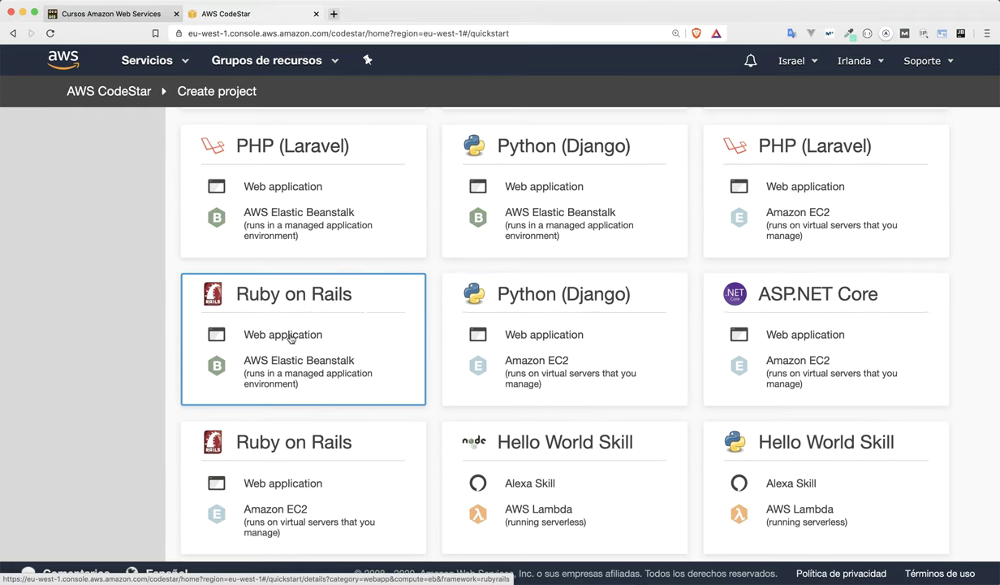
scroll(415, 397, down, 6)
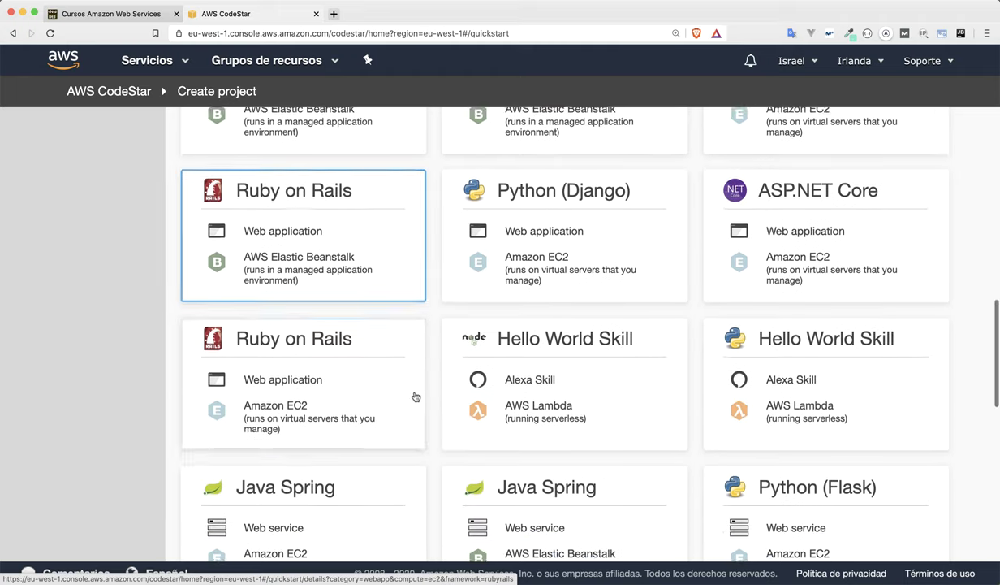
scroll(706, 384, down, 8)
scroll(706, 381, up, 2)
scroll(706, 379, up, 3)
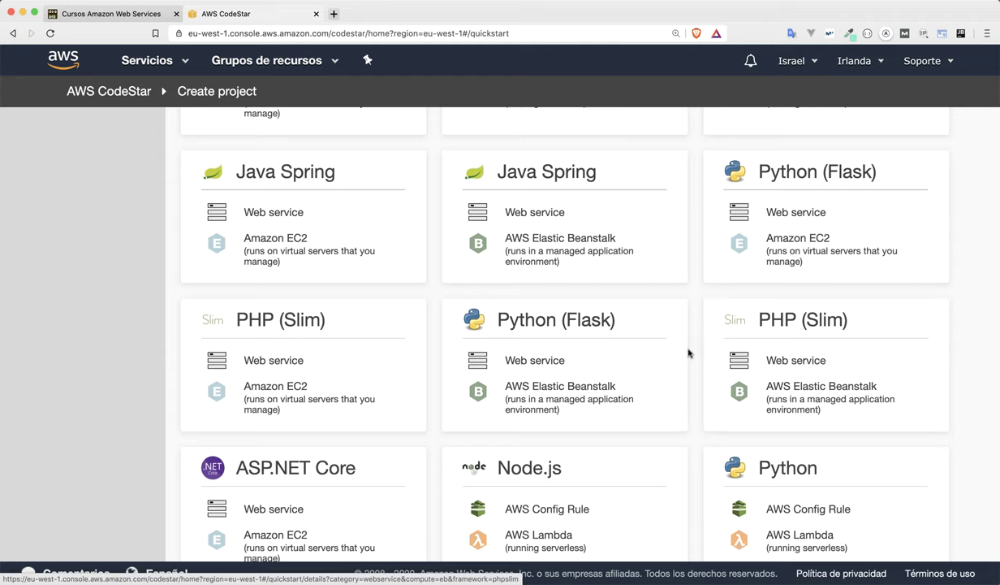
scroll(687, 353, up, 5)
scroll(688, 352, up, 10)
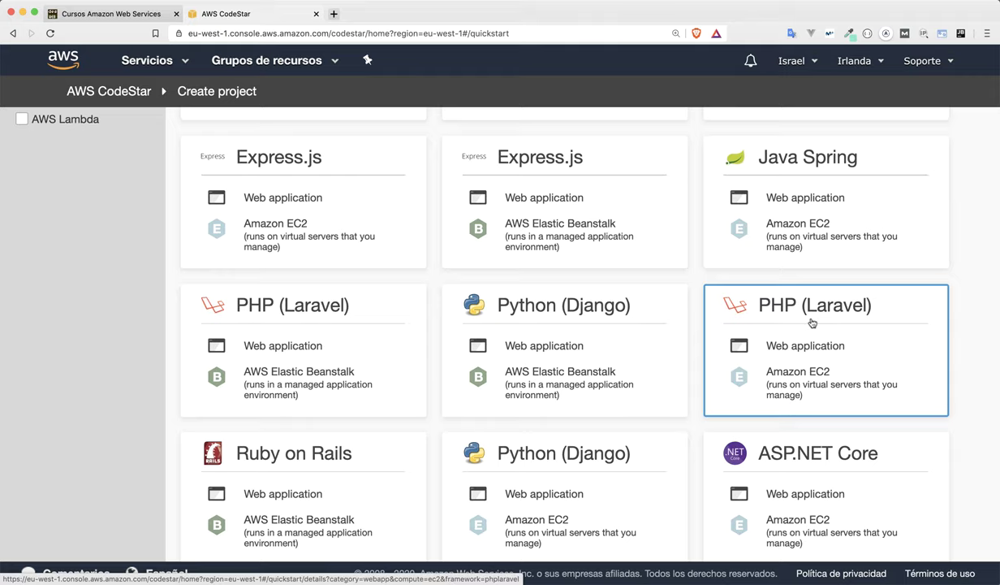
click(812, 323)
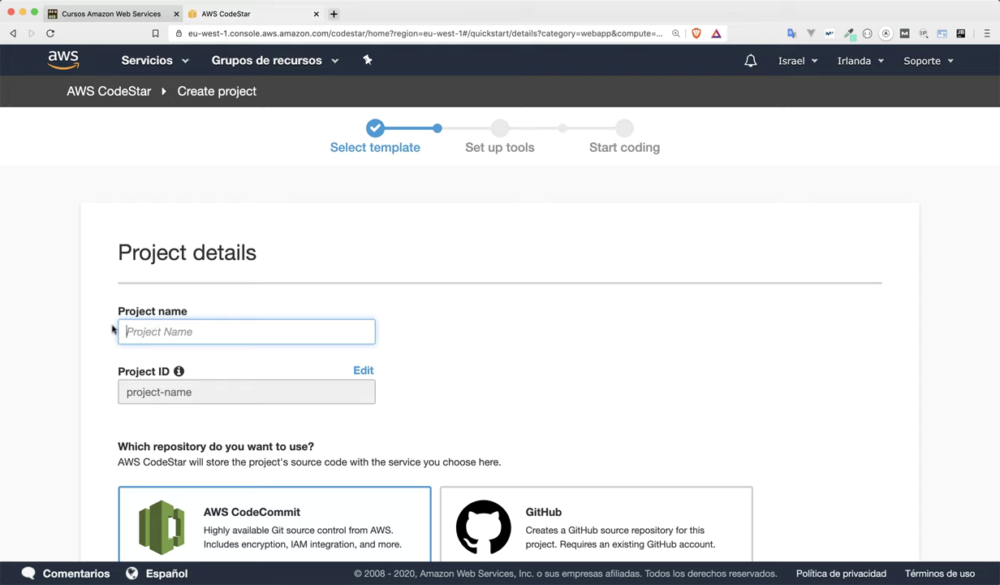
Name the project LaravelProjectCodeStar.
text(LaravelP)
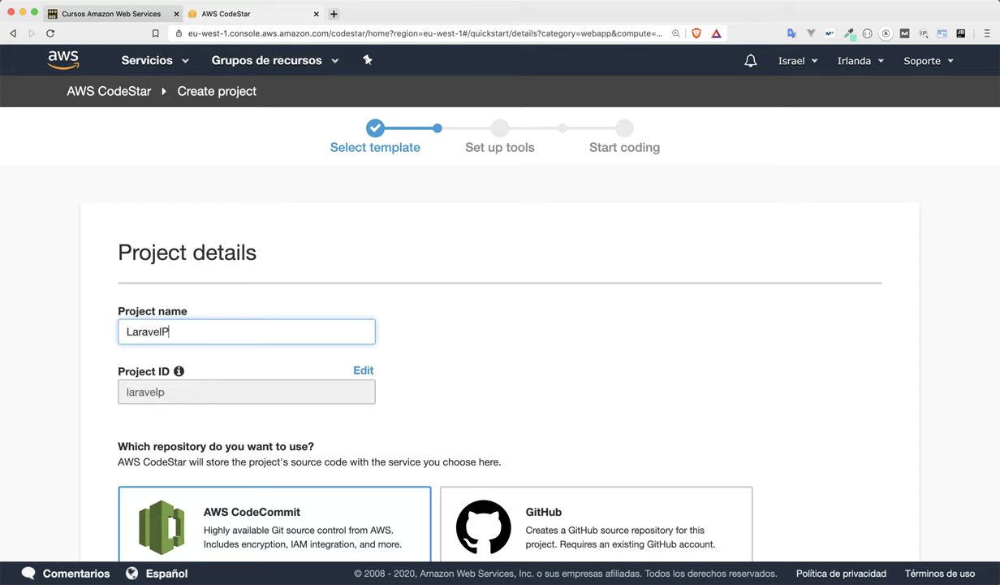
text(rojectCodeStar)
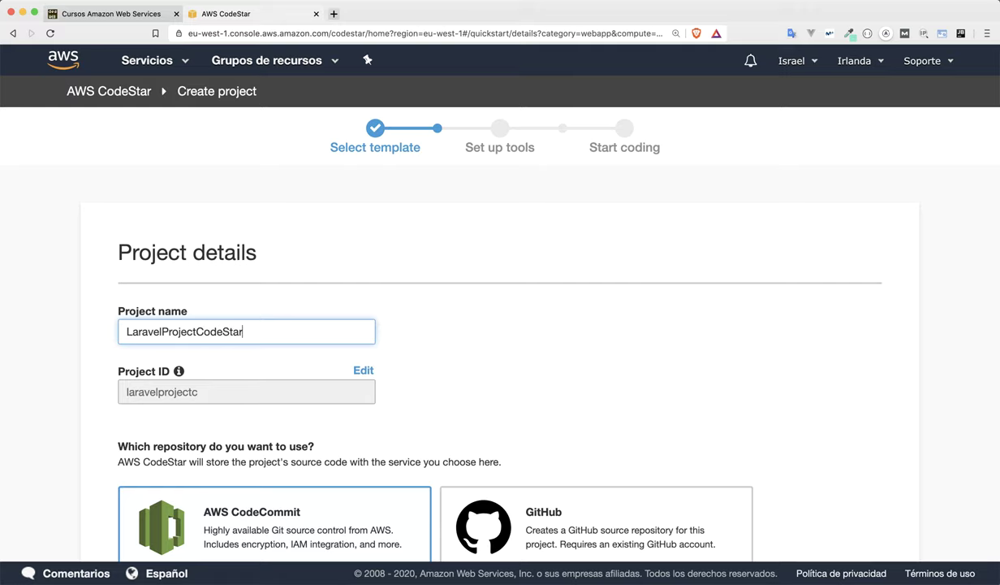
scroll(114, 384, down, 3)
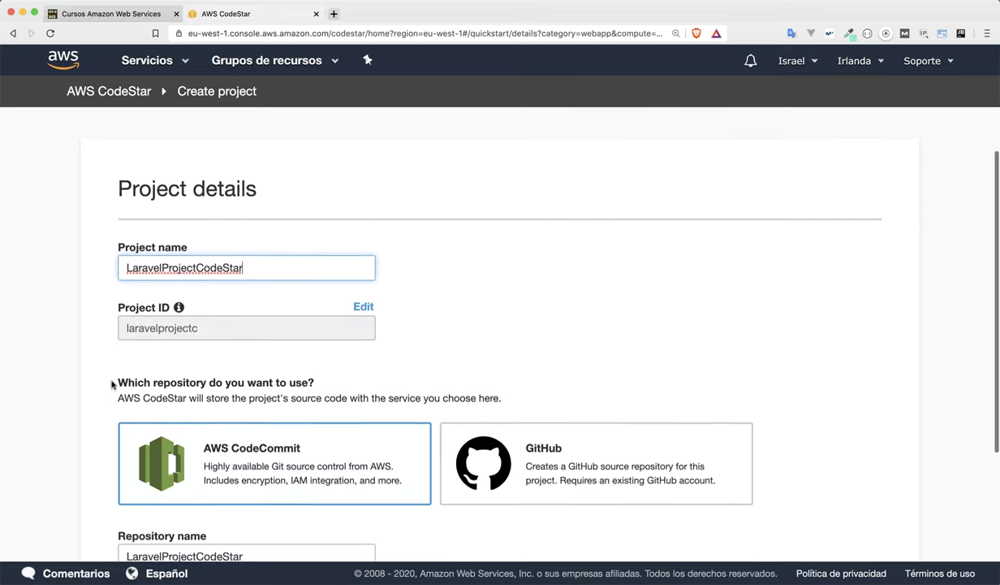
scroll(63, 397, down, 2)
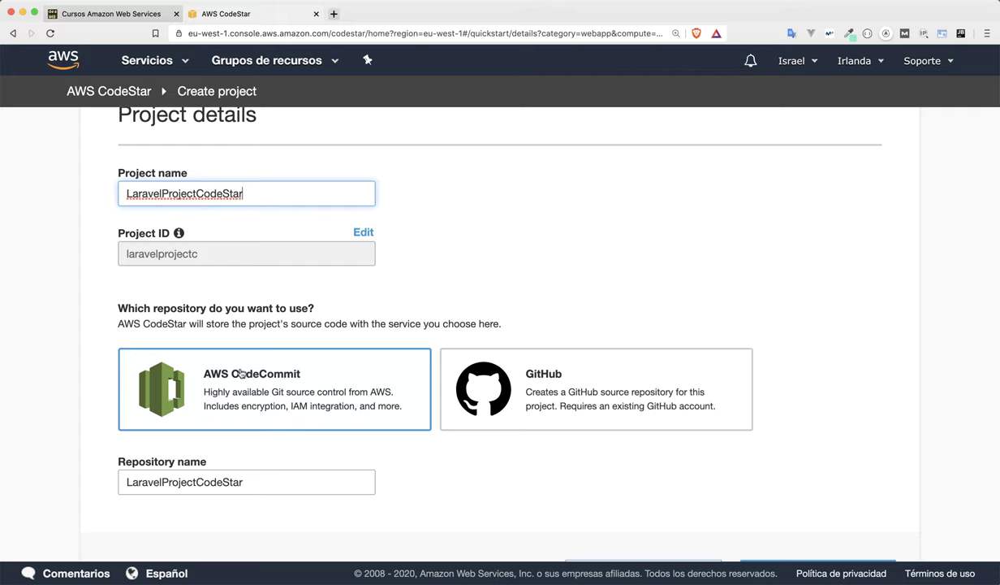
scroll(594, 375, down, 1)
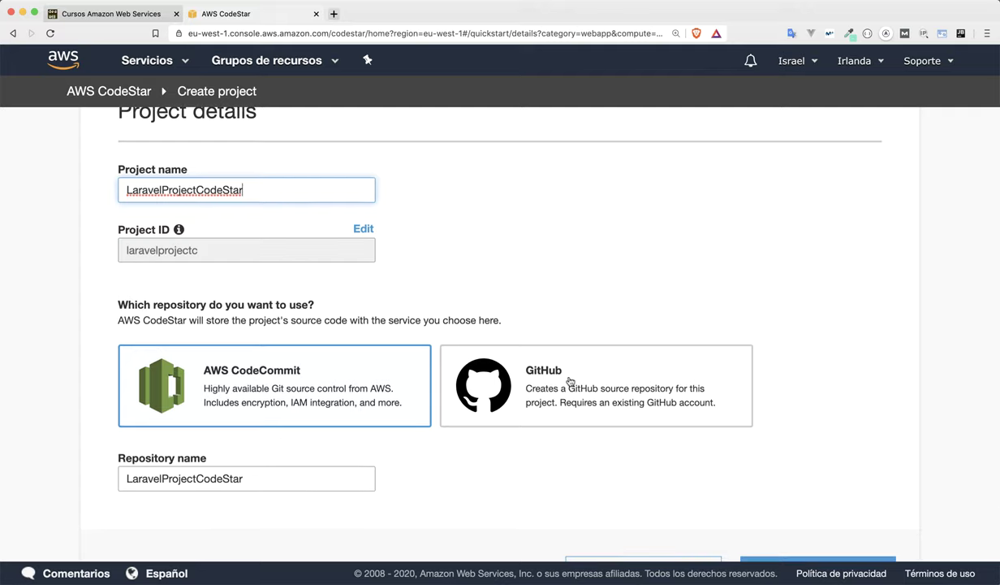
Choose GitHub as the source repository and start connecting to GitHub.
click(570, 381)
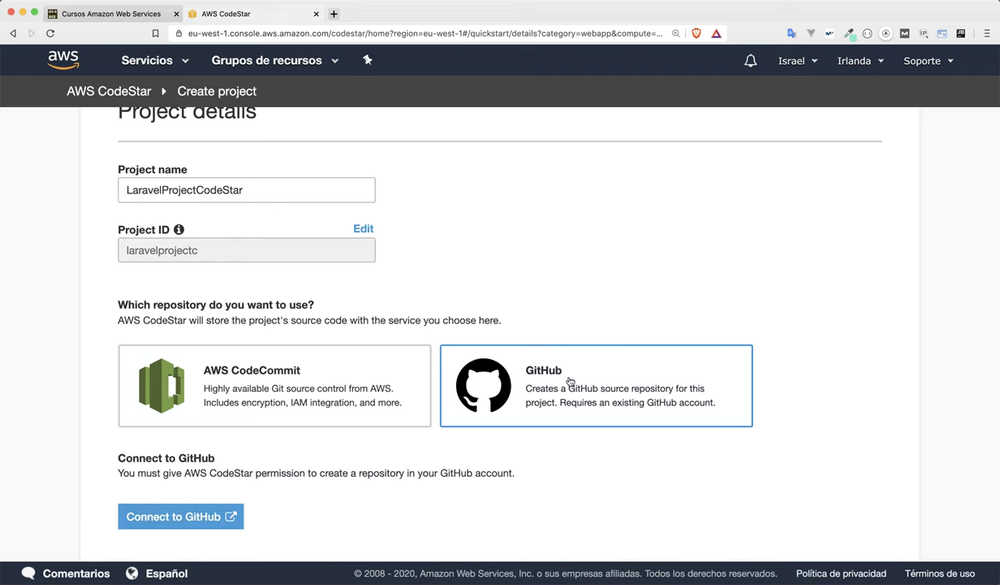
scroll(570, 380, down, 3)
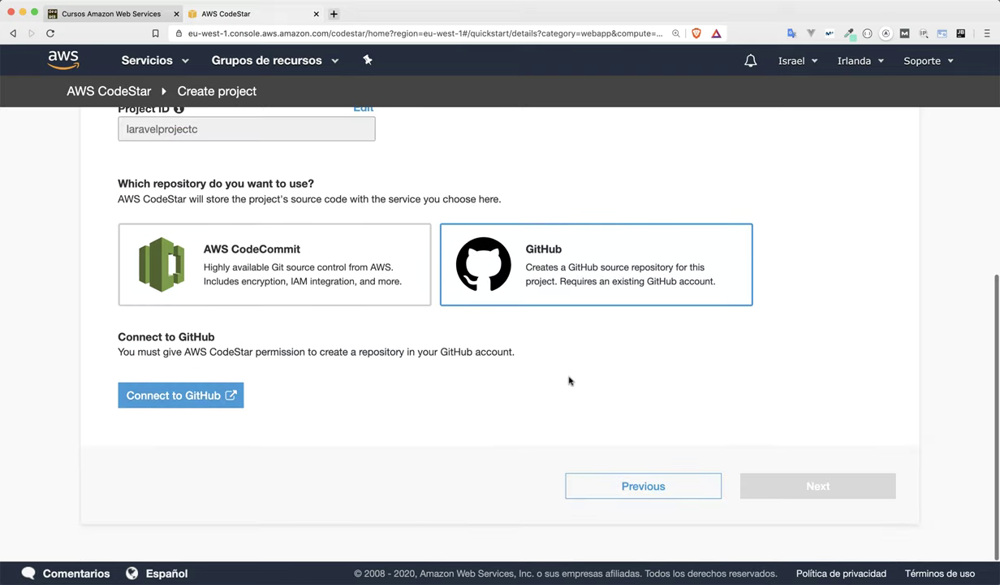
click(195, 402)
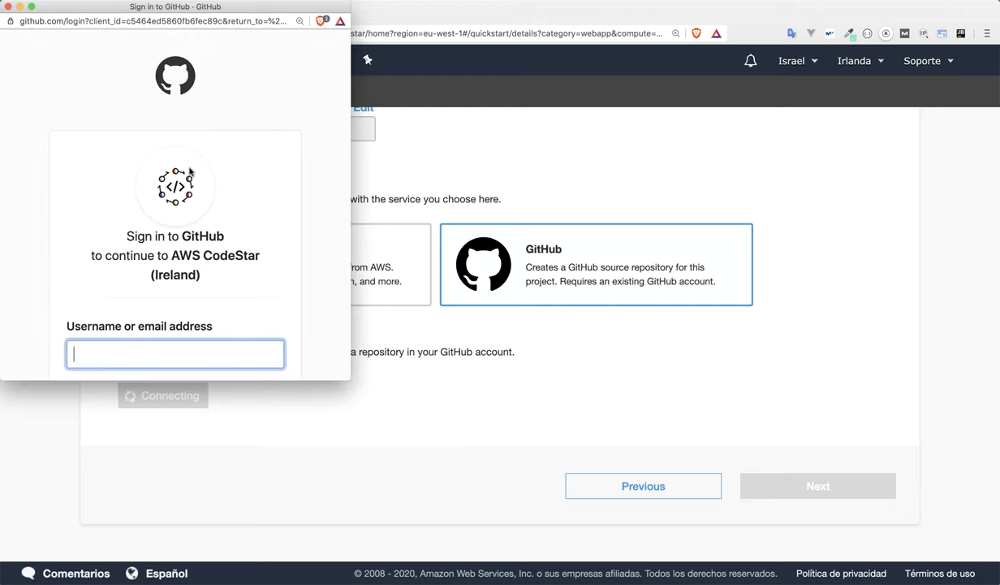
Keep the private repository LaravelProjectCodeStar with its default description, then continue to review.
scroll(194, 292, down, 3)
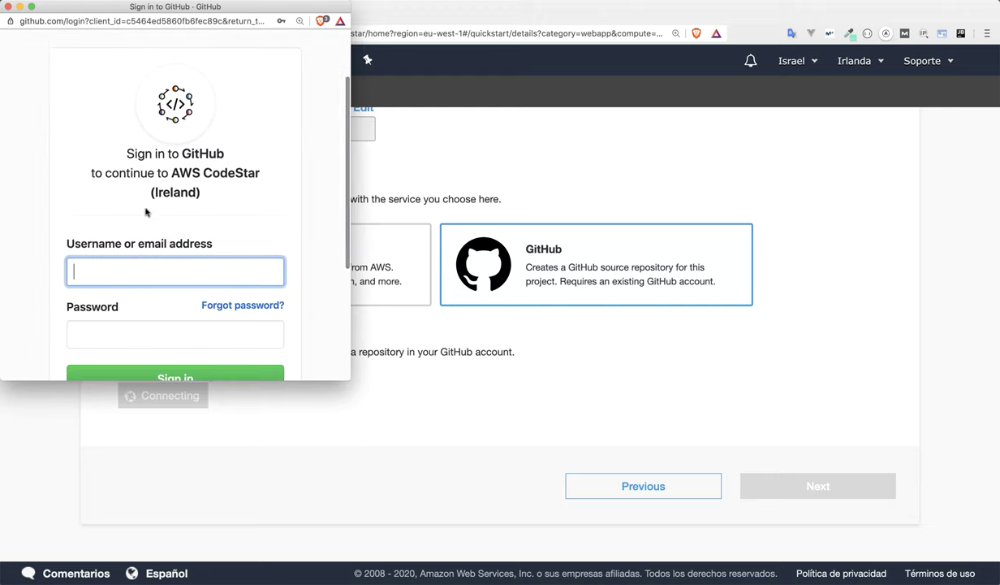
scroll(143, 206, down, 1)
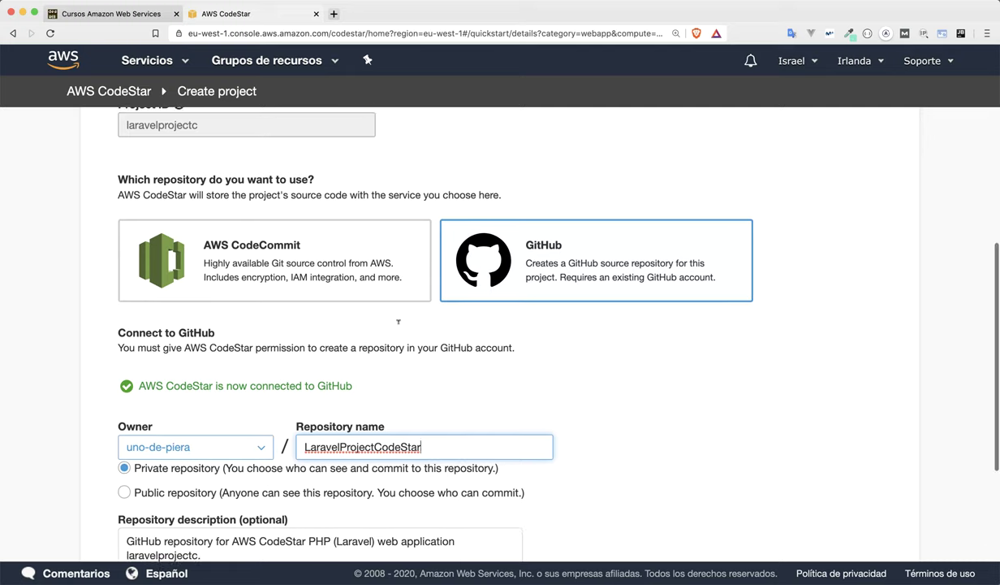
scroll(398, 321, down, 1)
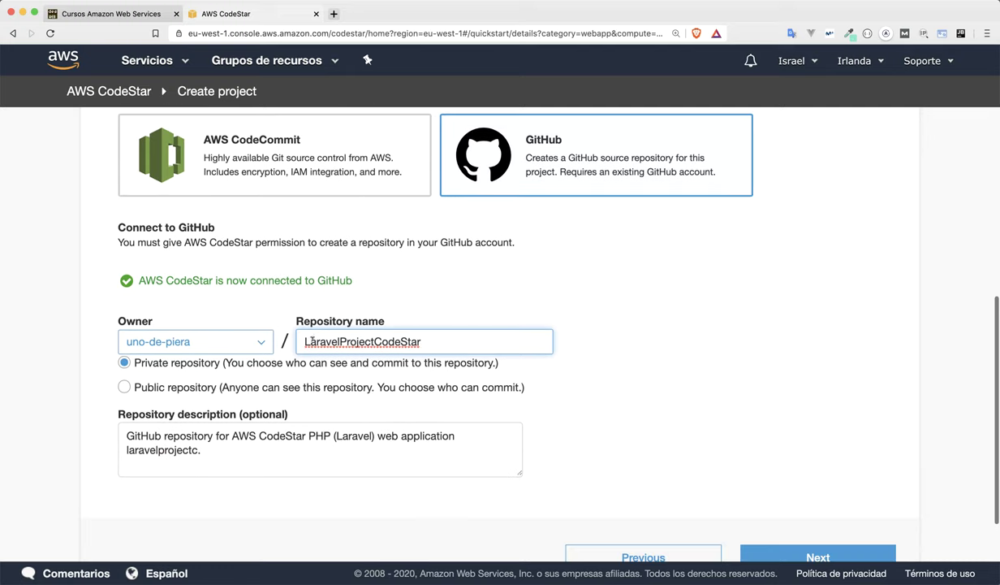
drag(299, 341, 428, 341)
click(440, 319)
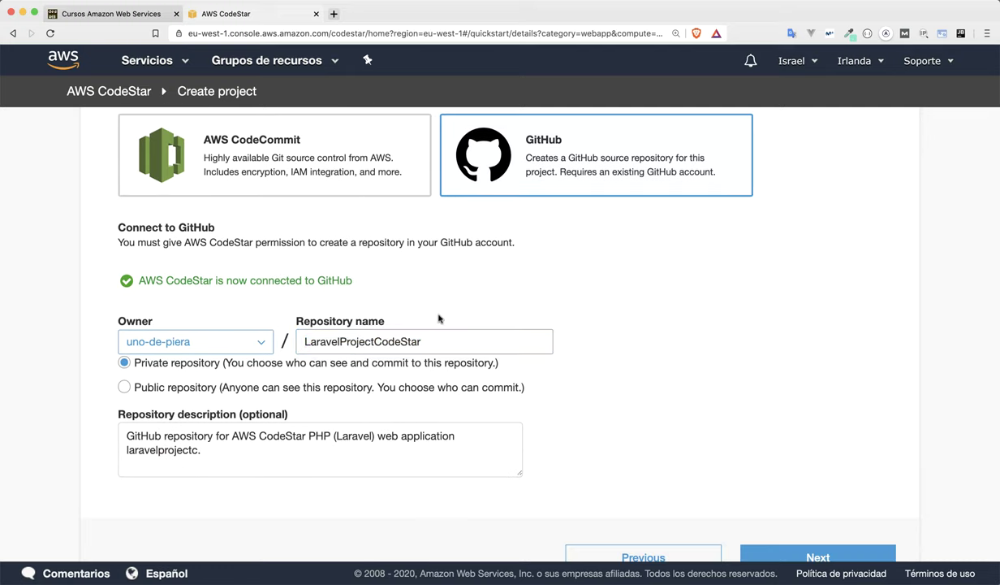
scroll(440, 317, down, 2)
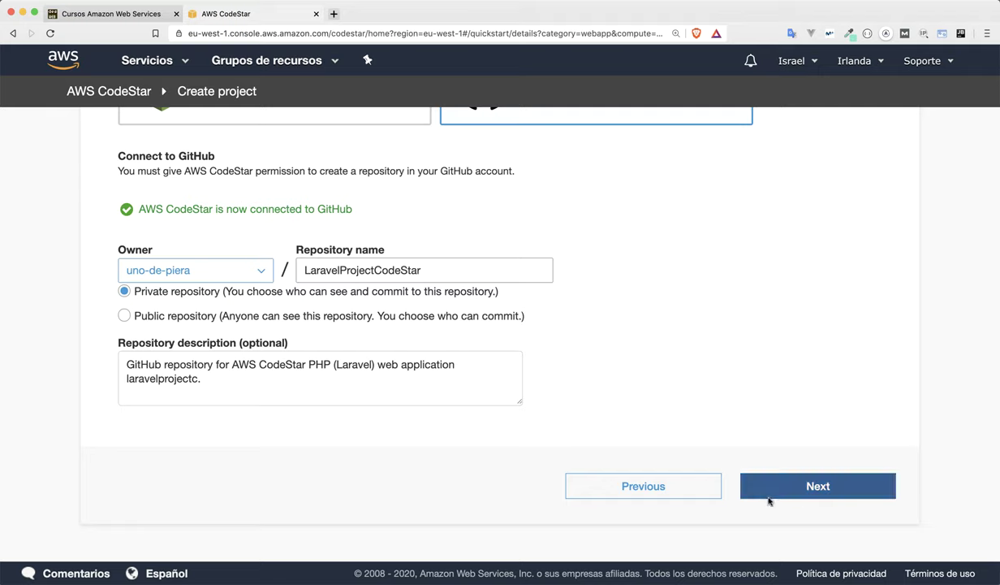
drag(272, 391, 95, 359)
click(83, 358)
click(774, 492)
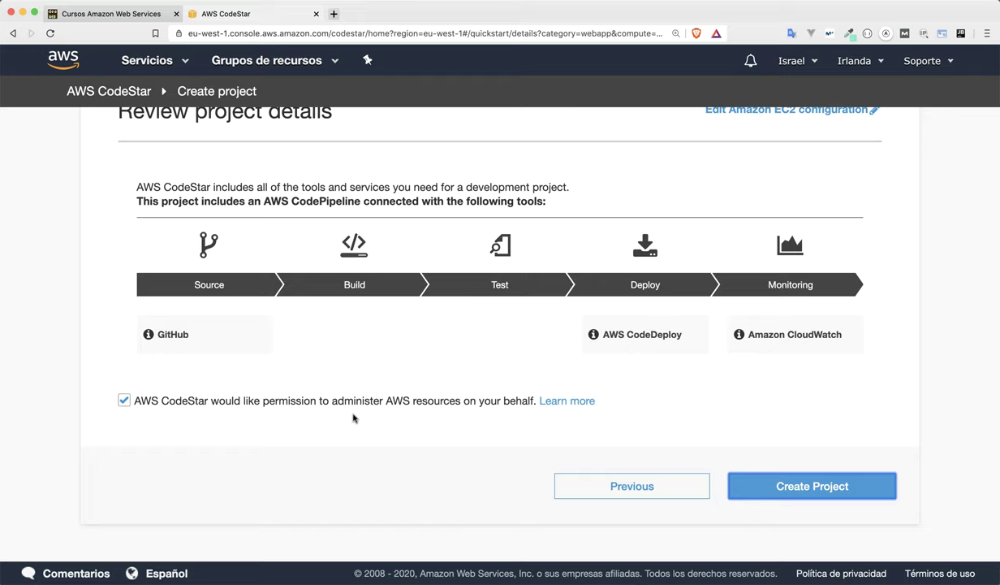
Try creating the project and dismiss the EC2 key pair prompt, since no key pair exists.
click(757, 487)
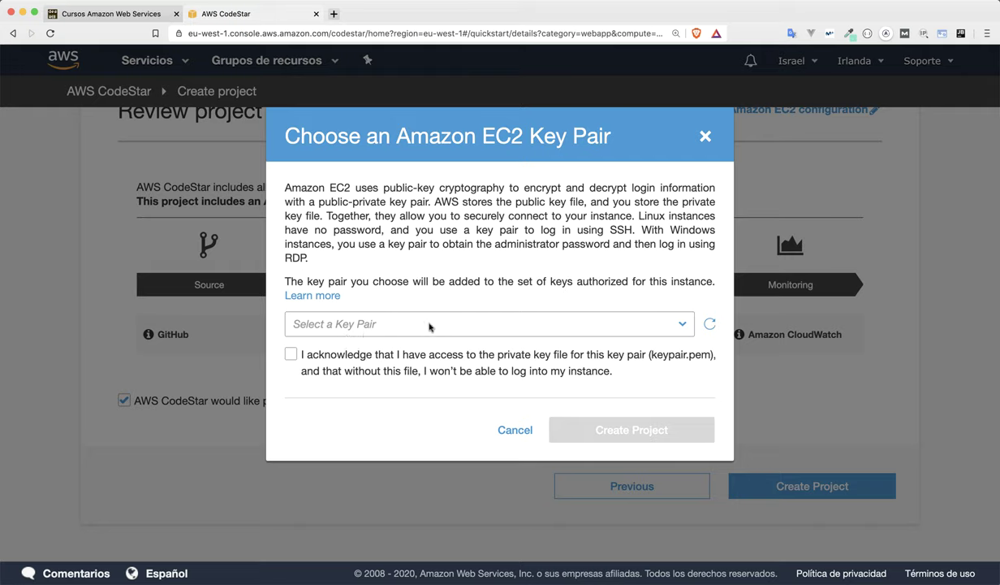
click(80, 387)
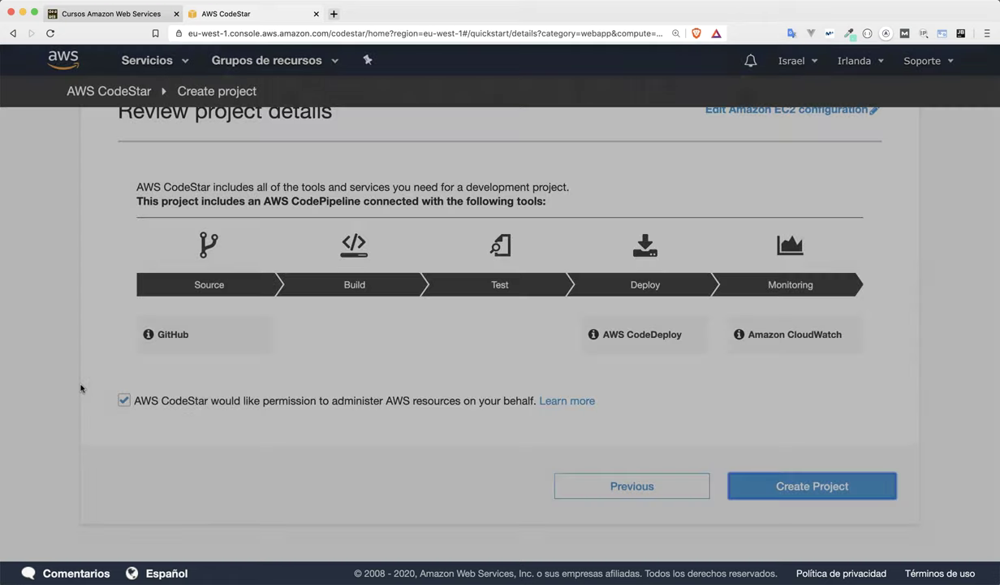
Open the EC2 Key Pairs list in a new tab.
click(130, 62)
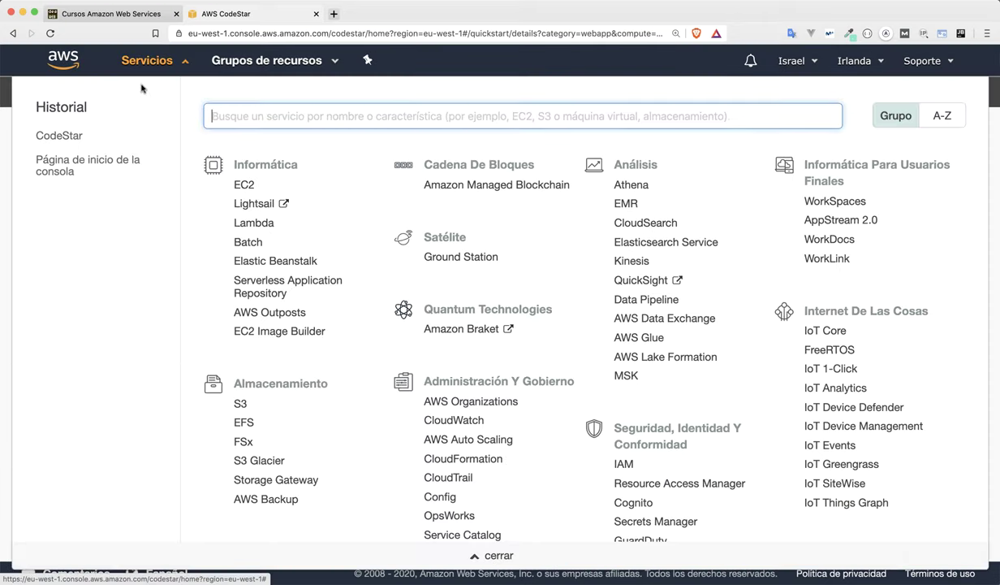
click(242, 188)
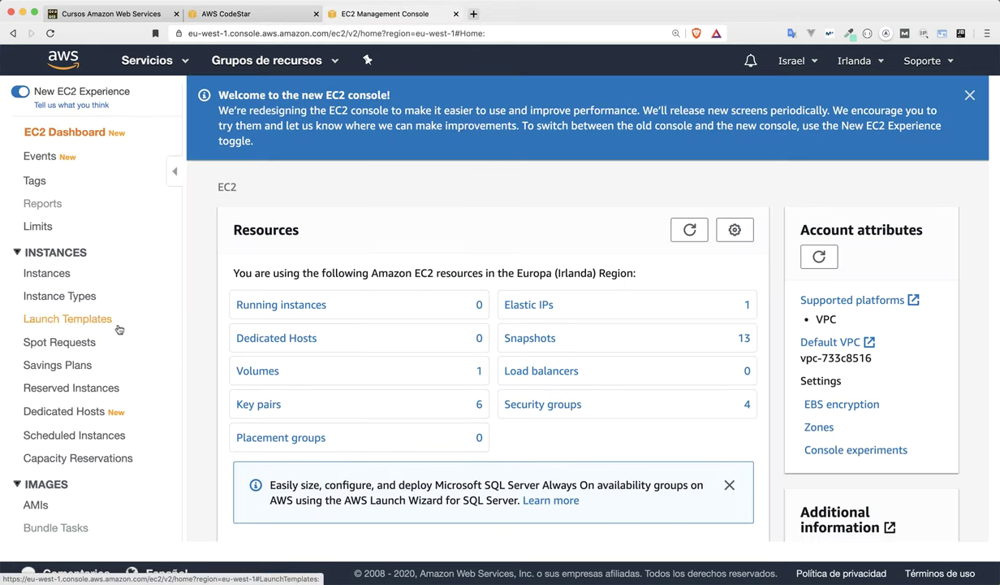
scroll(89, 406, down, 7)
scroll(102, 406, down, 2)
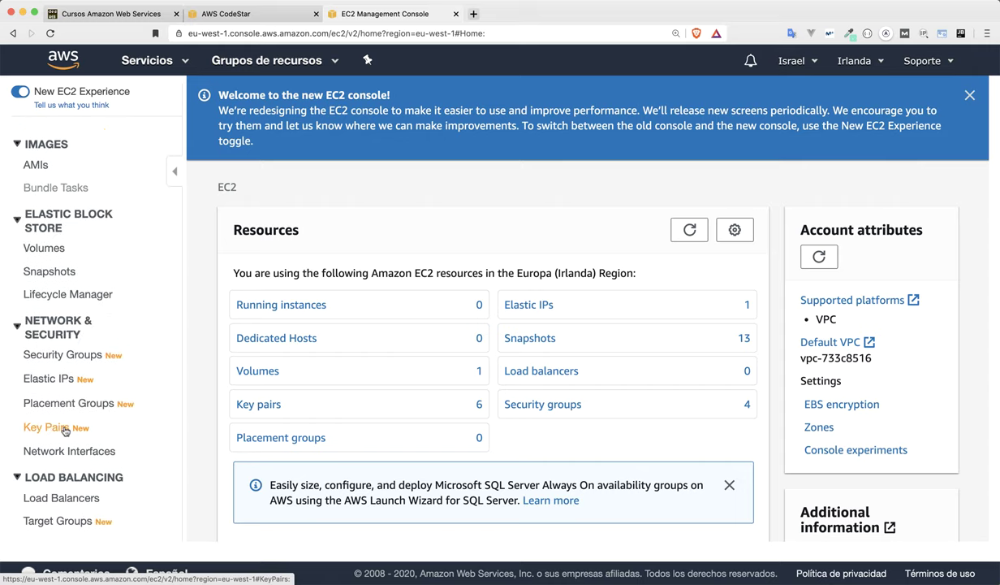
click(65, 430)
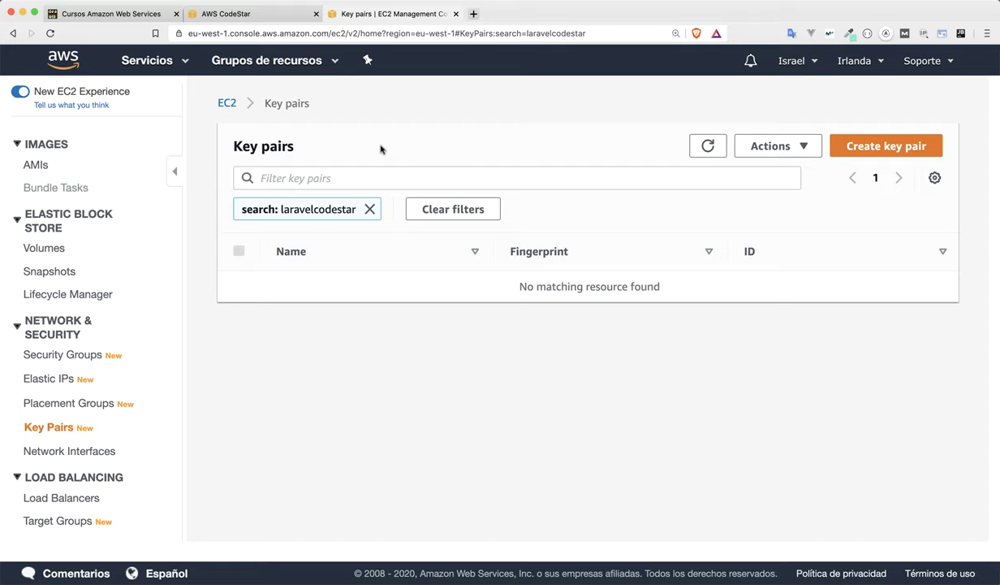
Create a pem key pair named codestar-keypair and close the EC2 tab.
click(868, 149)
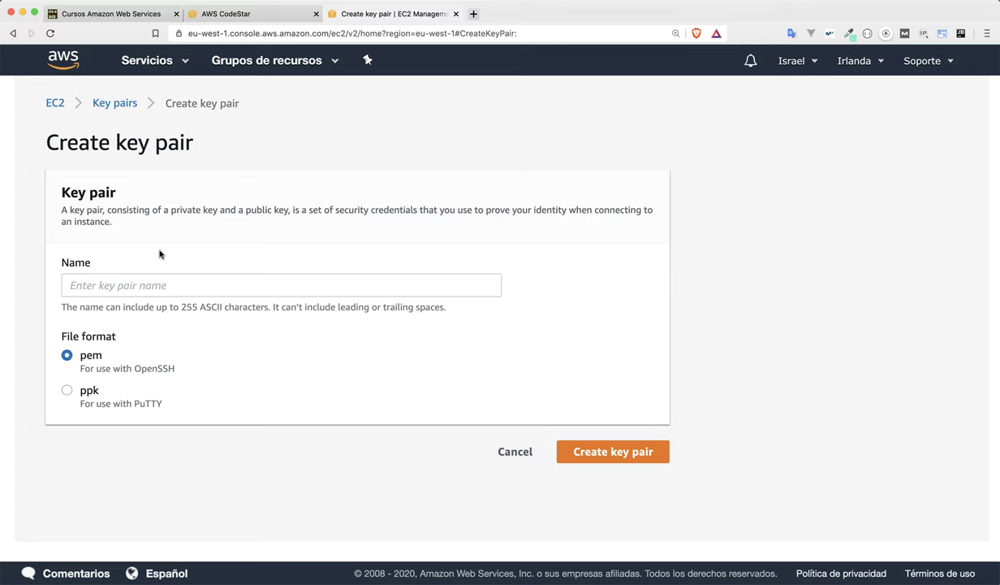
text(codestar-keypair)
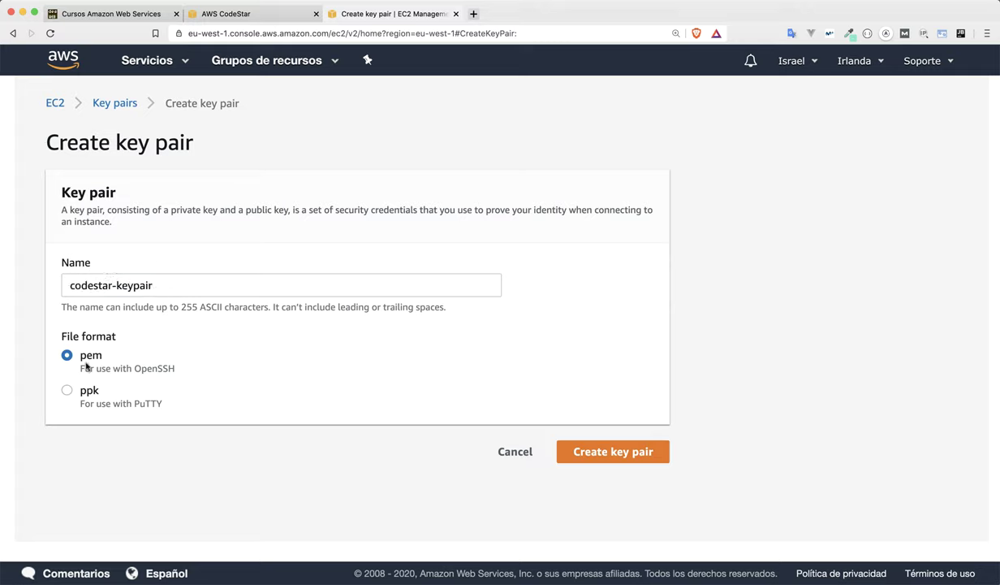
click(585, 456)
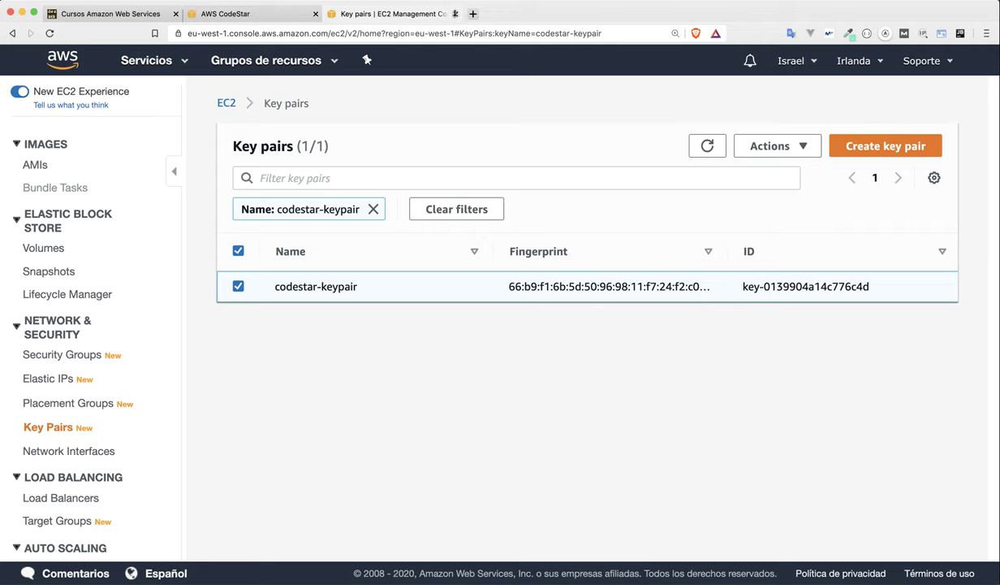
click(454, 14)
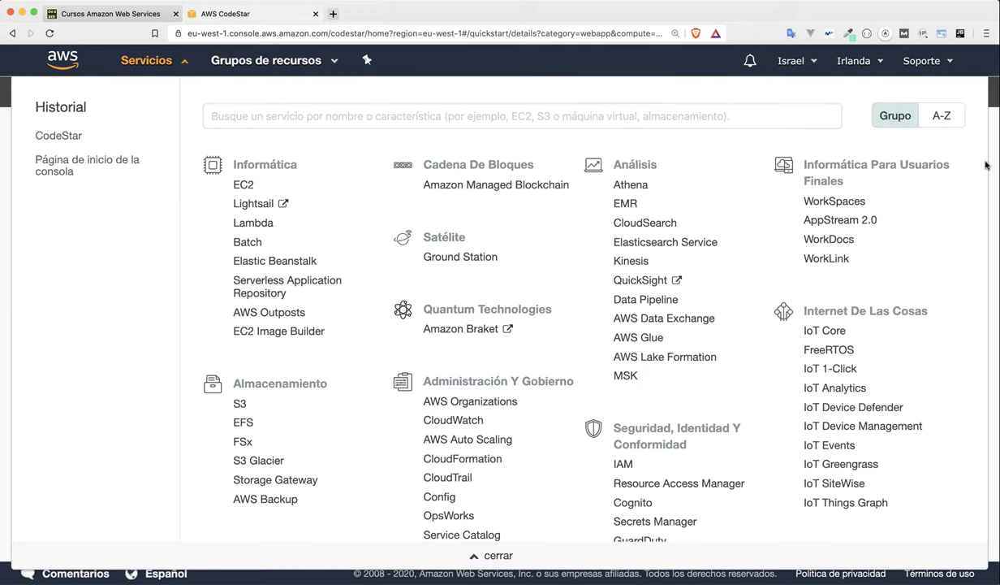
Create the project with codestar-keypair as its EC2 key pair, acknowledging access to the private key file.
click(955, 162)
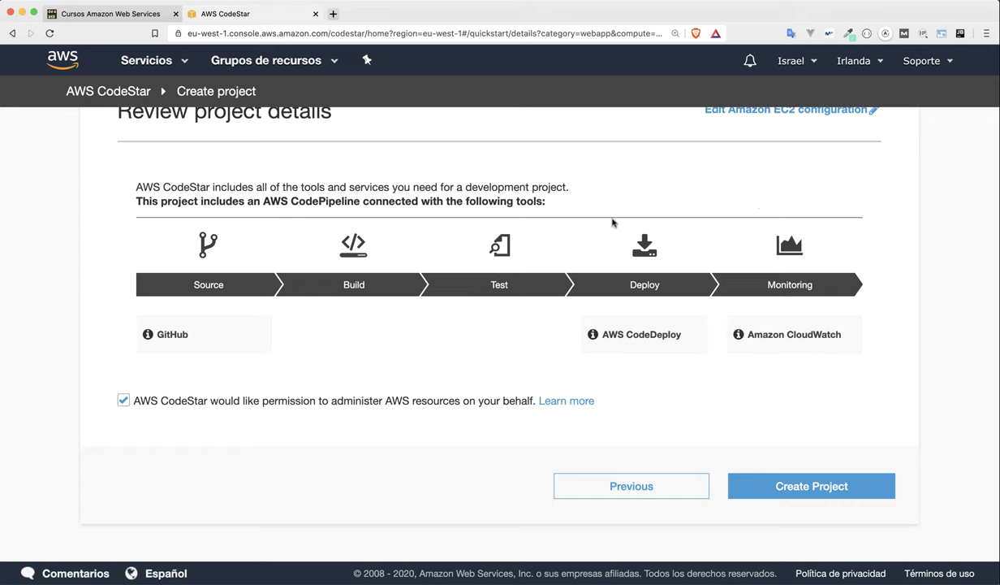
click(732, 484)
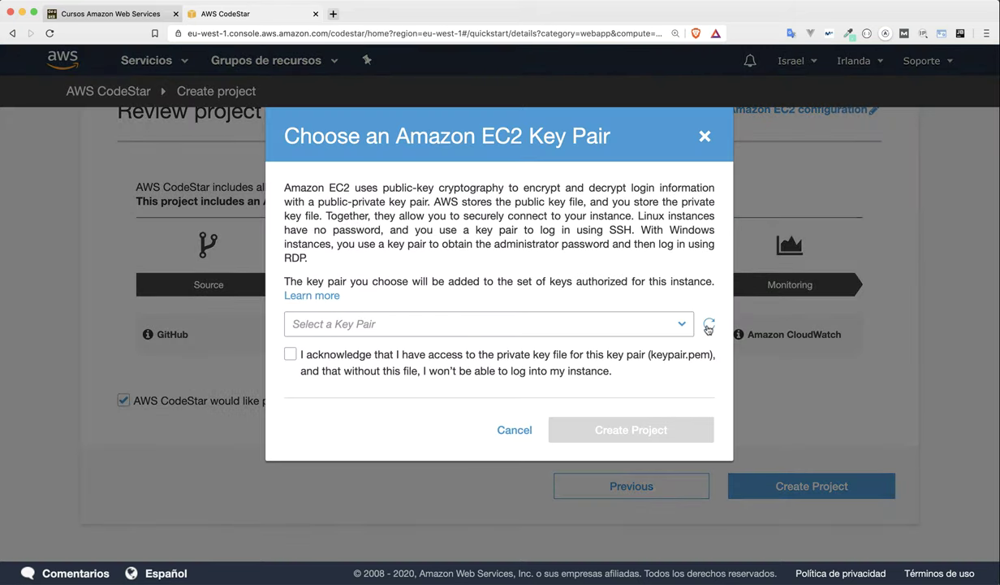
click(708, 325)
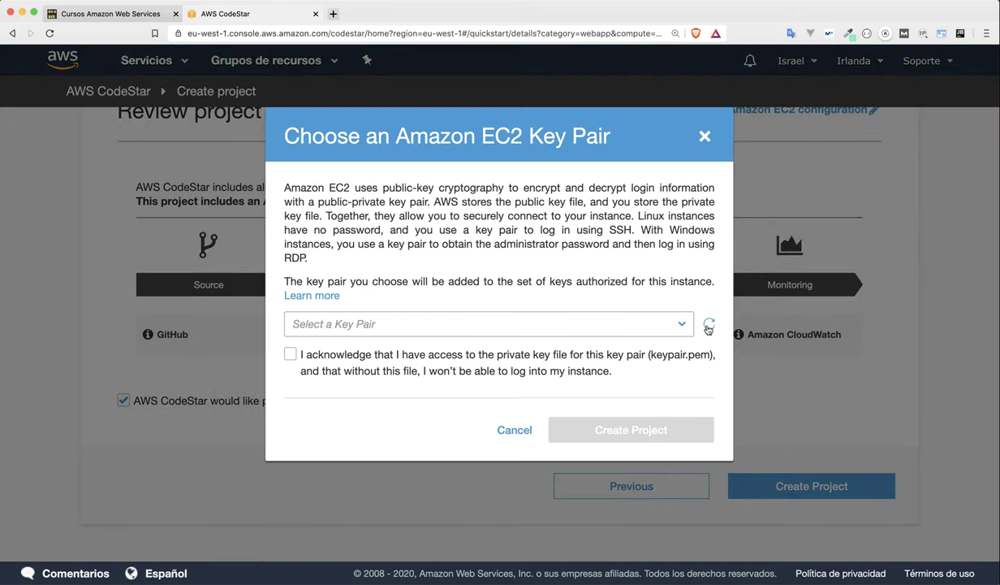
click(573, 324)
click(421, 303)
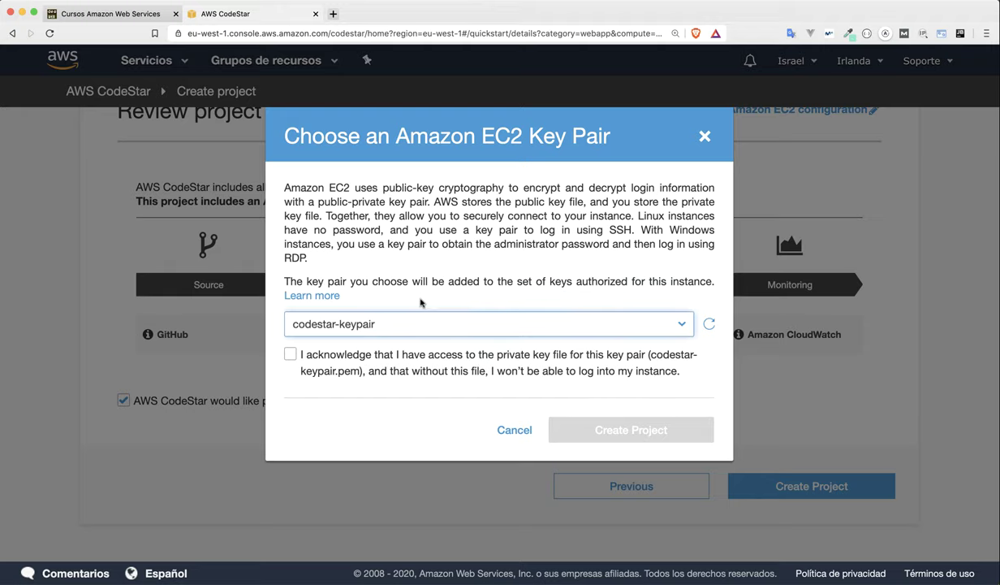
click(290, 355)
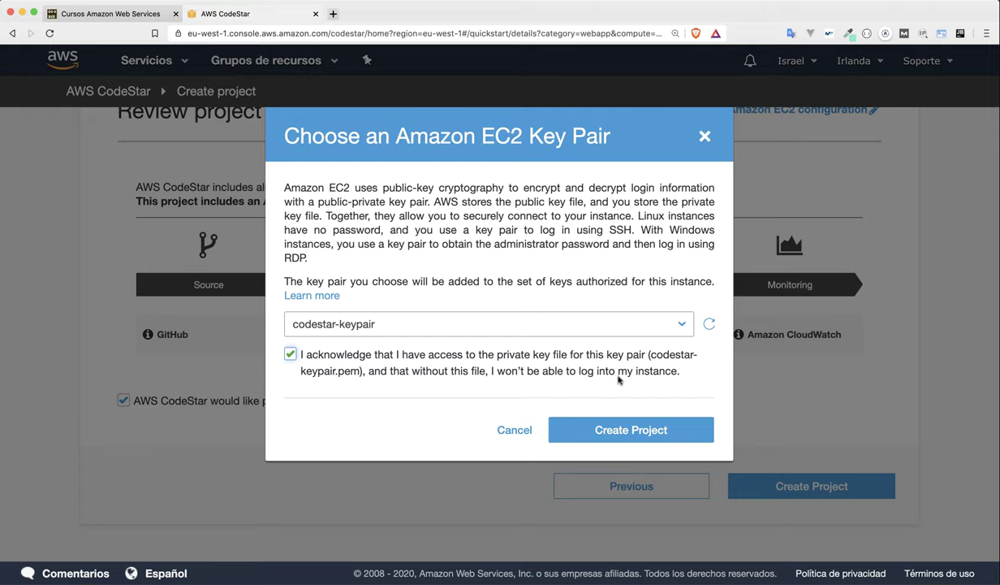
click(620, 431)
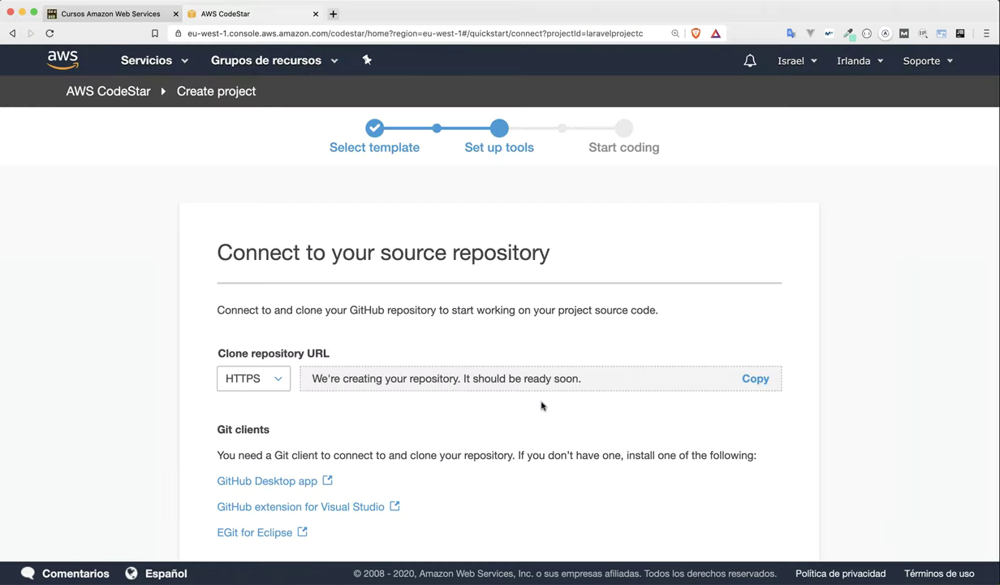
Continue past the source repository connection page to the LaravelProjectCodeStar dashboard.
scroll(543, 406, down, 3)
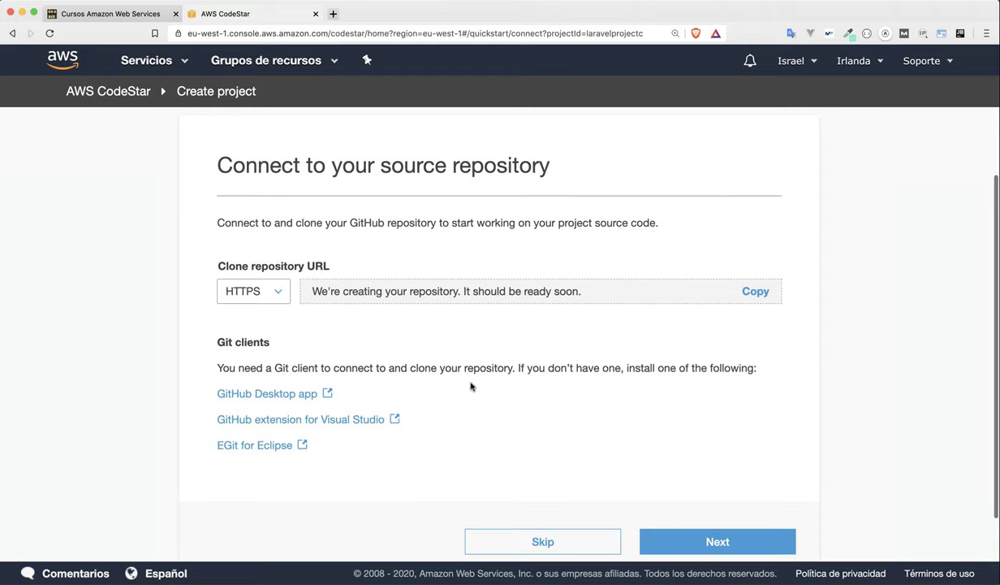
scroll(488, 395, down, 2)
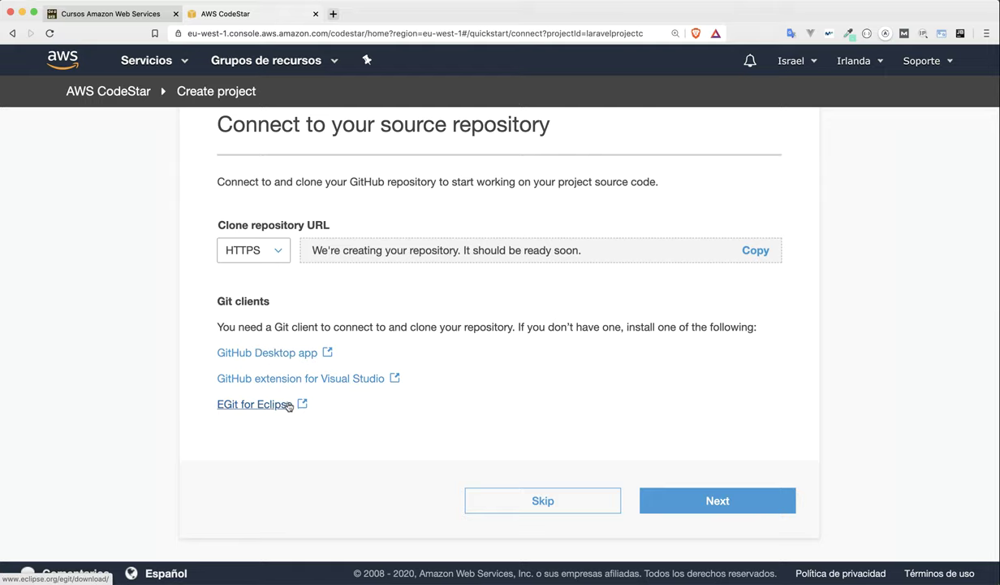
scroll(455, 365, up, 5)
scroll(410, 336, down, 3)
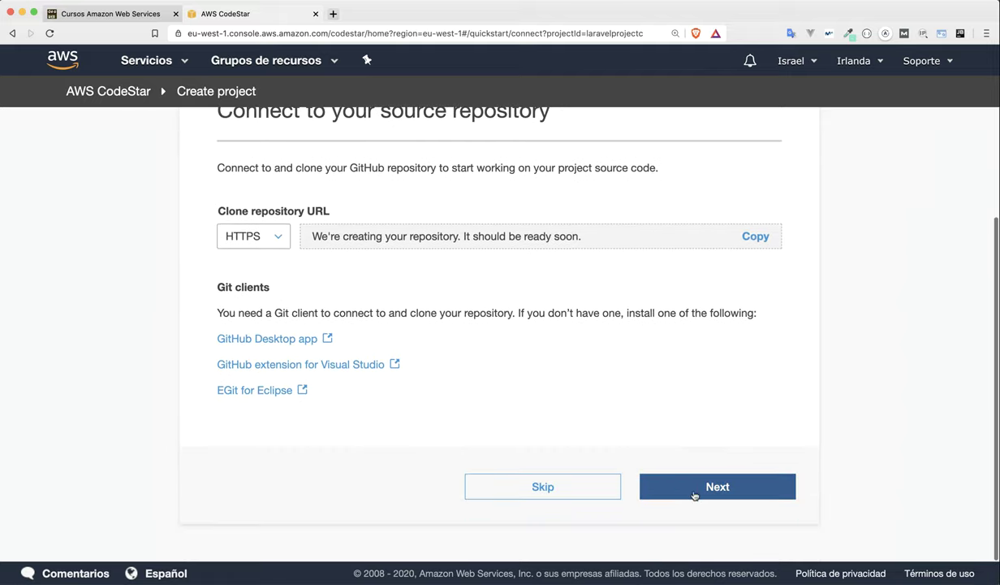
click(700, 492)
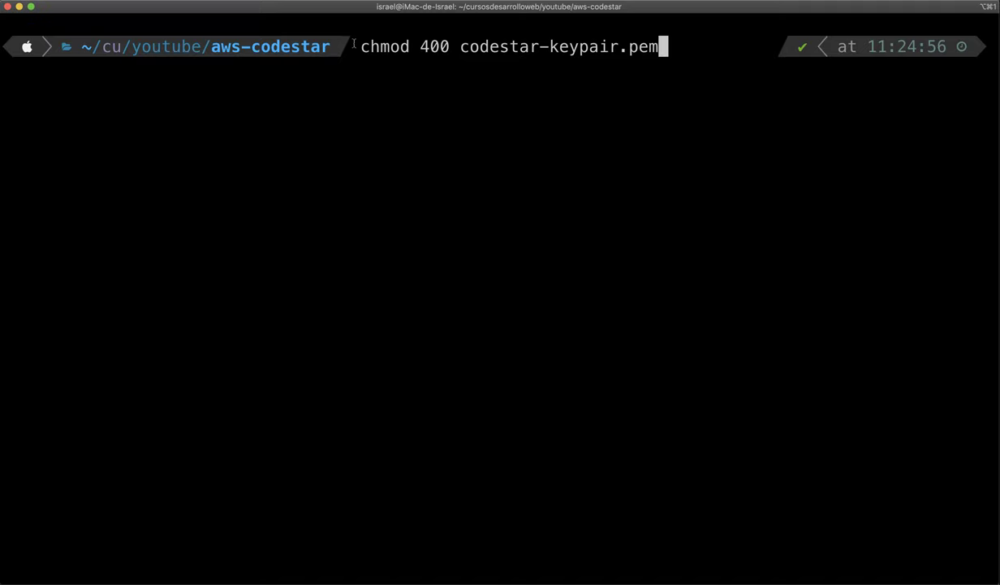
Run chmod 400 on codestar-keypair.pem after walking through each part of the command.
drag(359, 47, 664, 47)
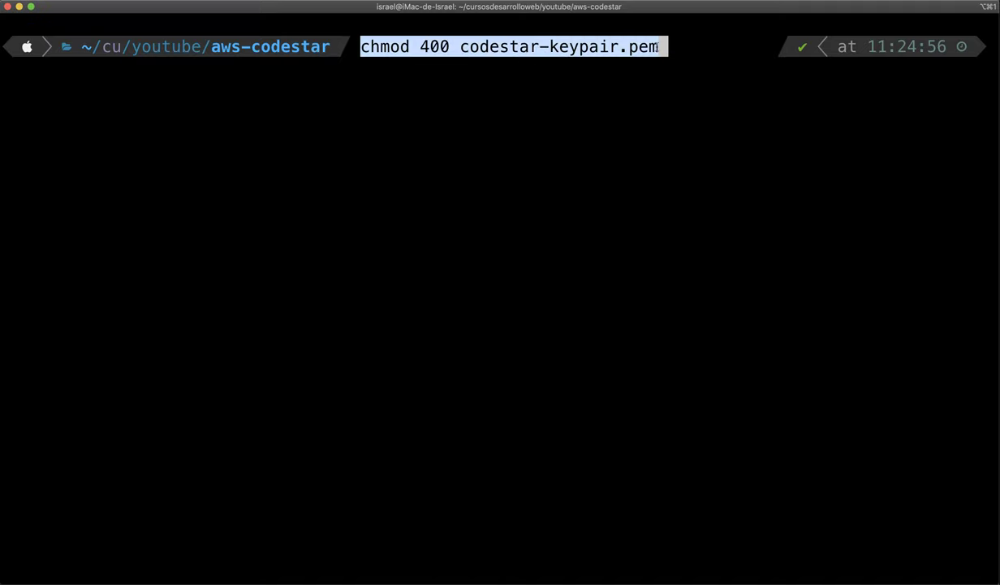
click(659, 46)
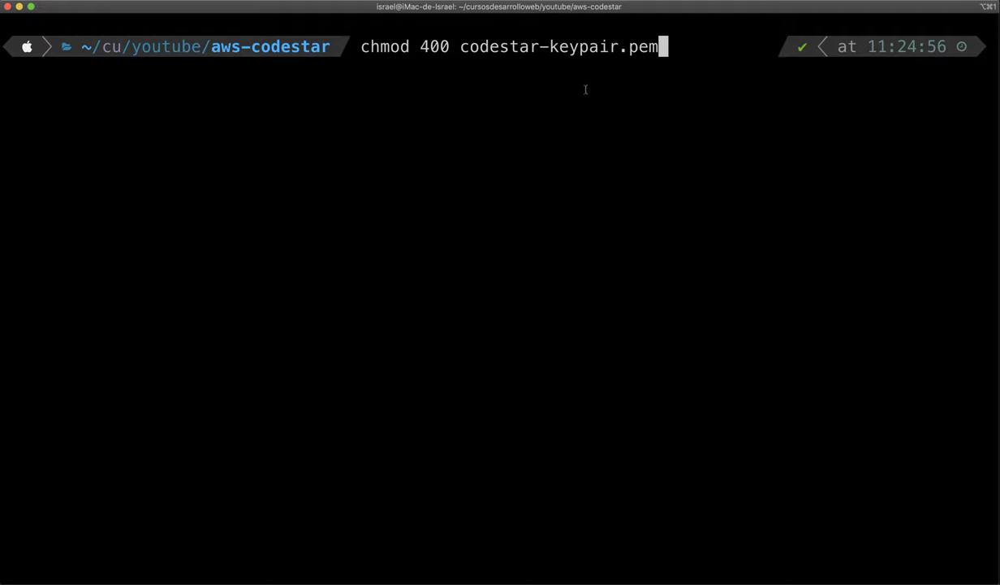
drag(450, 46, 373, 46)
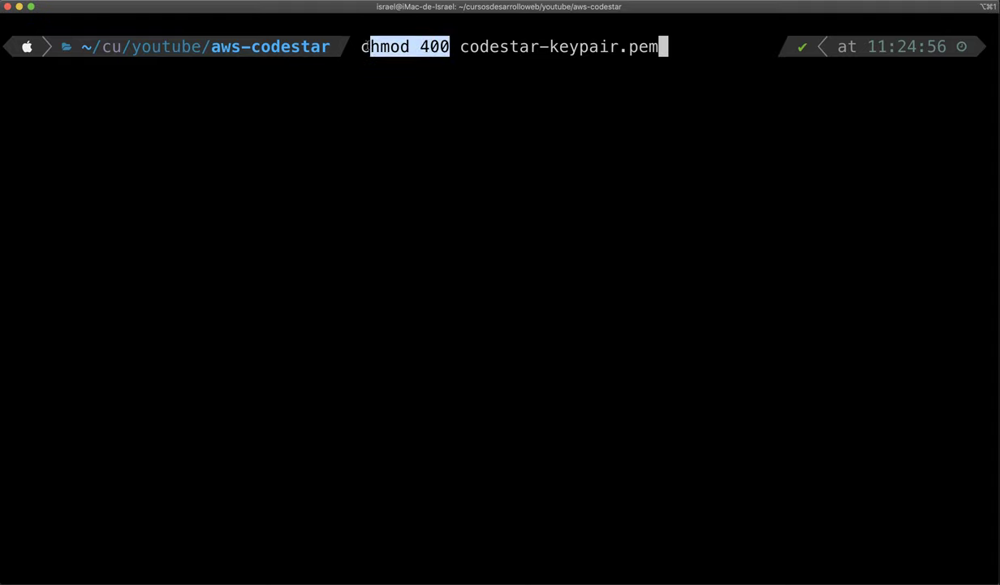
click(373, 67)
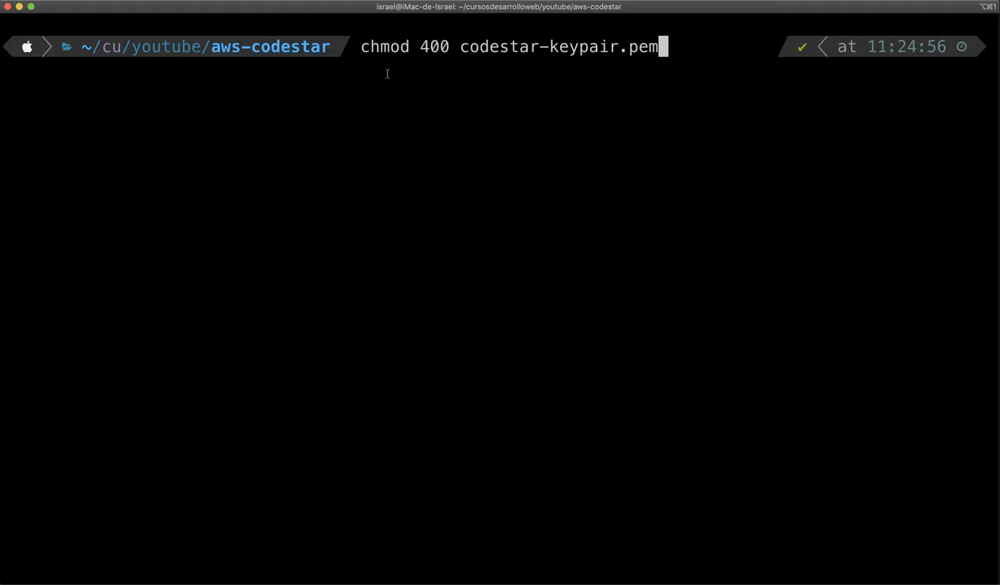
drag(360, 47, 663, 47)
click(613, 64)
key(Return)
Clear the terminal with 'clear' and return to the browser.
text(clear)
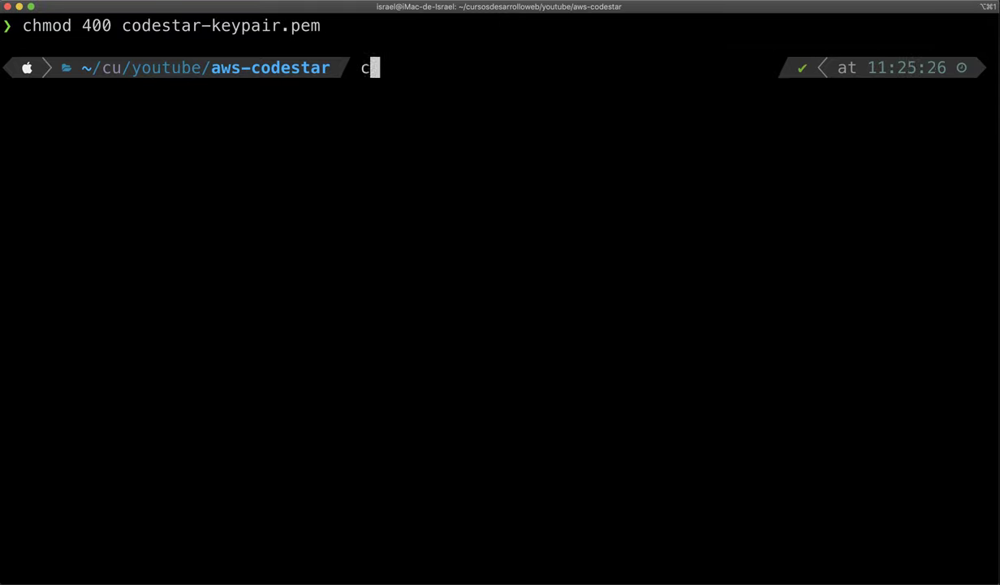
key(Return)
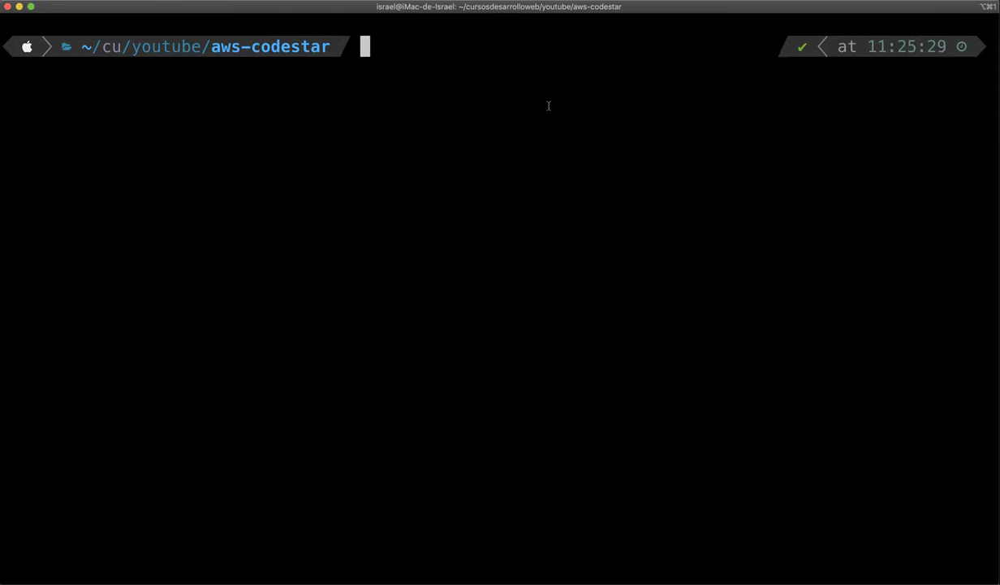
key(super+Tab)
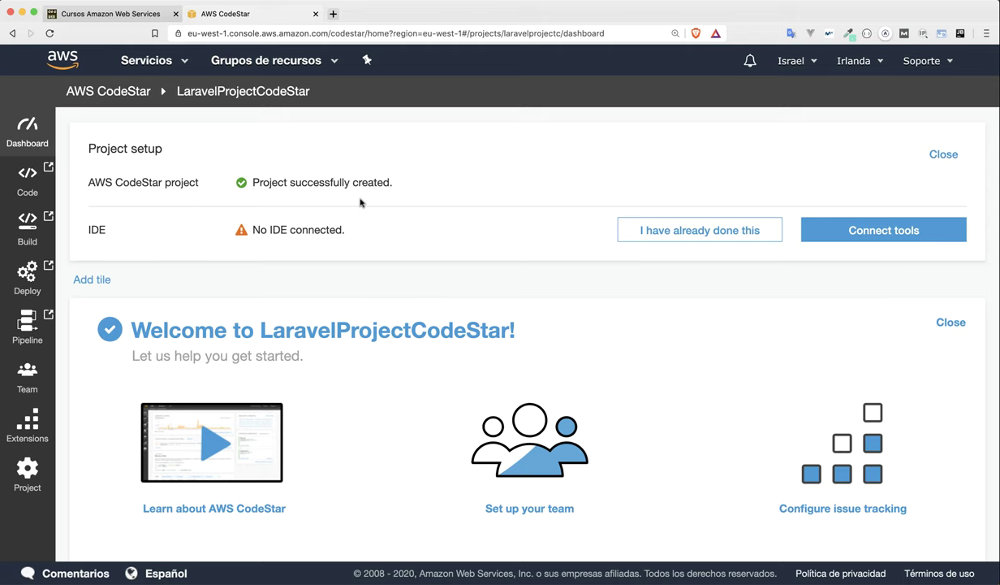
Scroll down the CodeStar dashboard until Build has succeeded and Deploy shows In progress.
scroll(400, 287, down, 5)
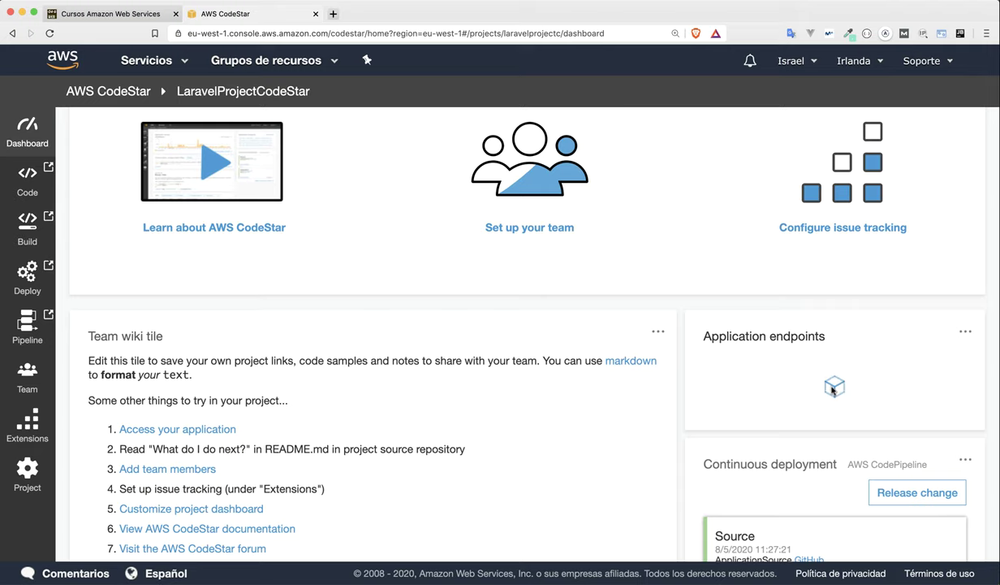
scroll(793, 385, down, 5)
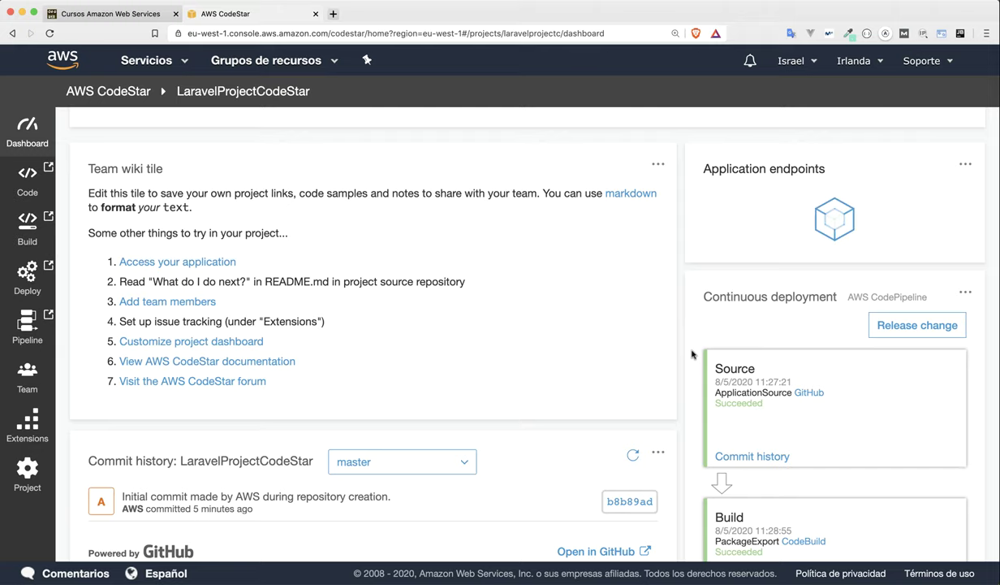
scroll(691, 354, down, 3)
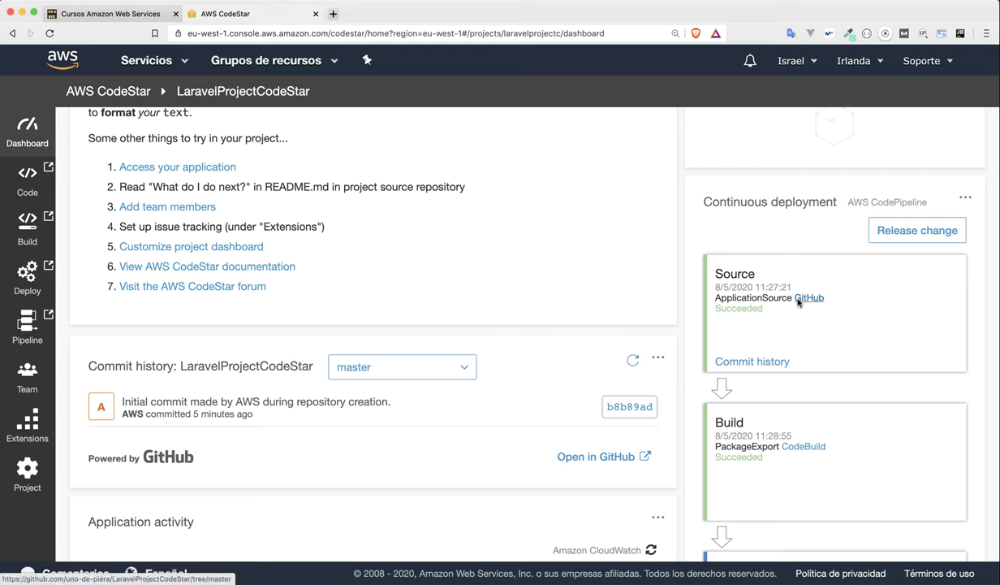
scroll(709, 399, down, 2)
scroll(767, 357, down, 1)
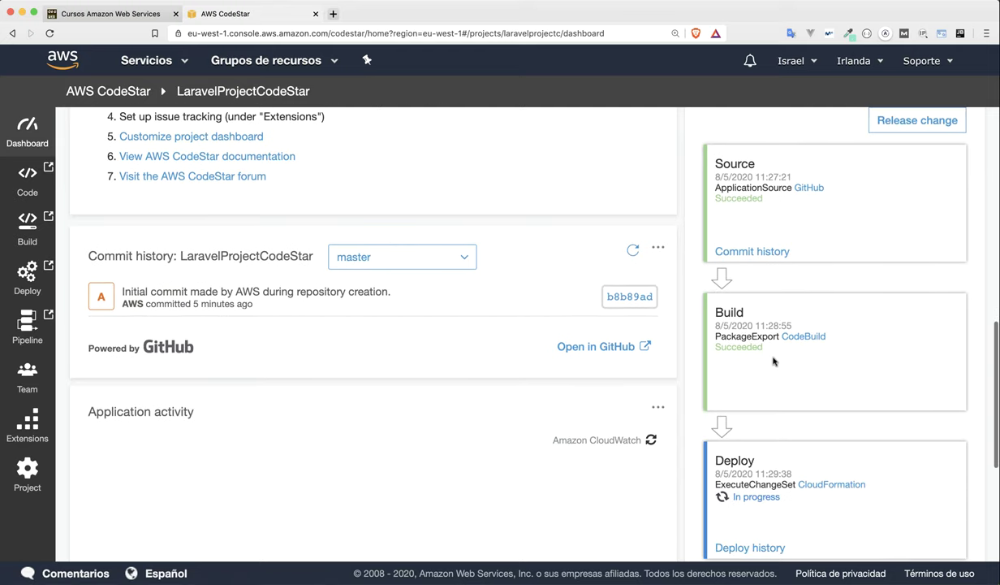
scroll(765, 351, down, 2)
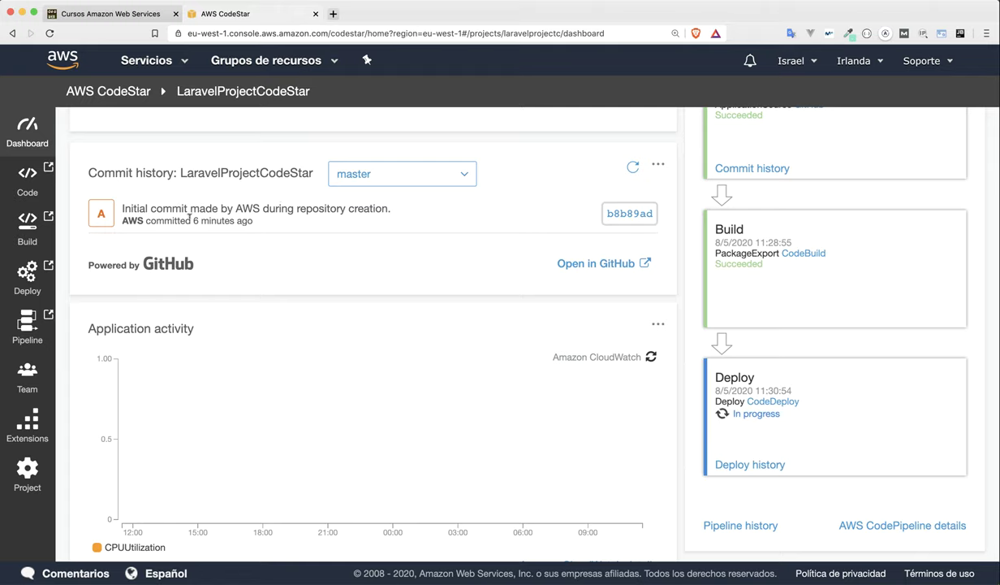
Open the LaravelProjectCodeStar repository on GitHub and scroll through its files and README.
click(573, 265)
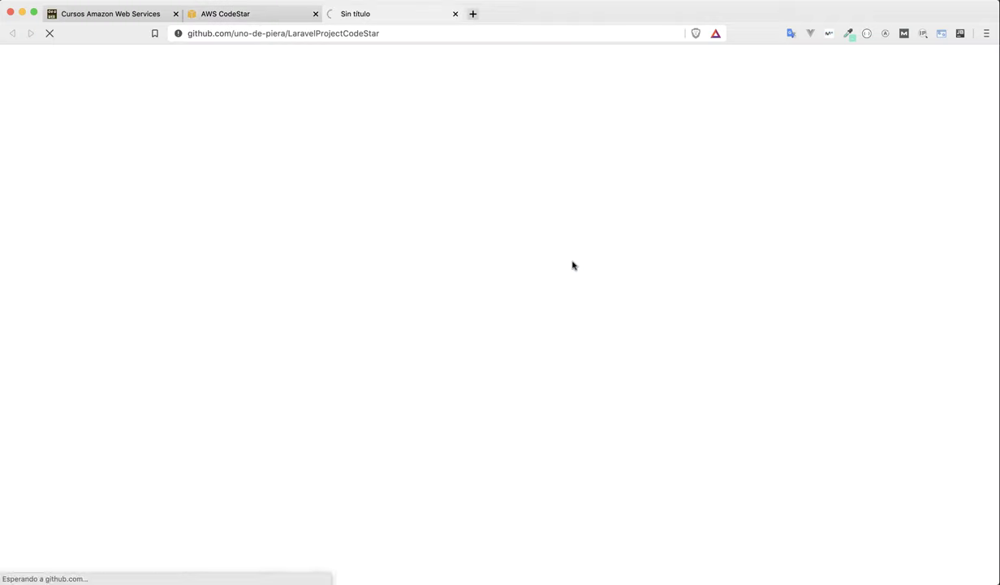
scroll(74, 217, down, 1)
scroll(74, 216, down, 5)
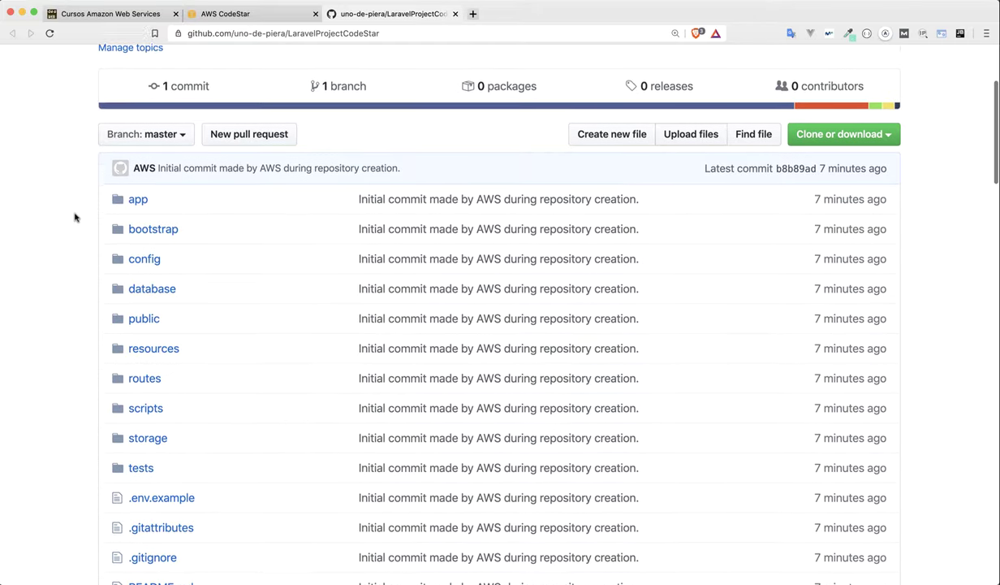
scroll(150, 388, down, 2)
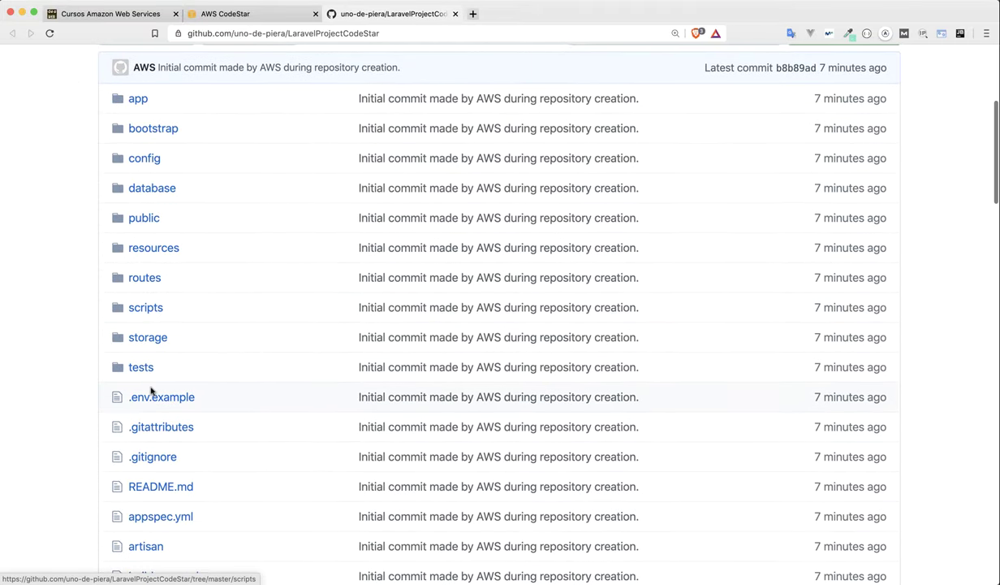
scroll(151, 393, up, 2)
scroll(69, 226, down, 10)
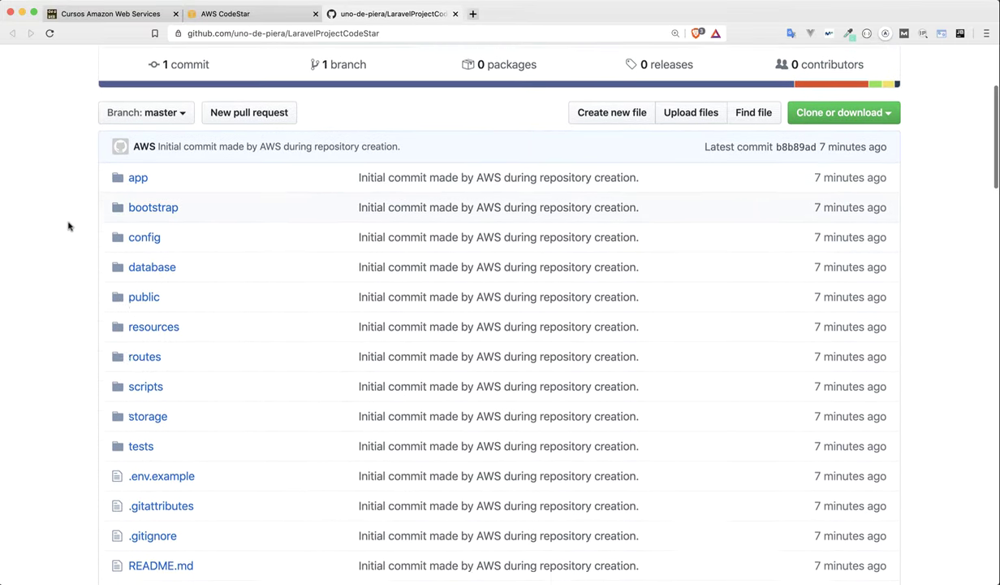
scroll(69, 226, down, 10)
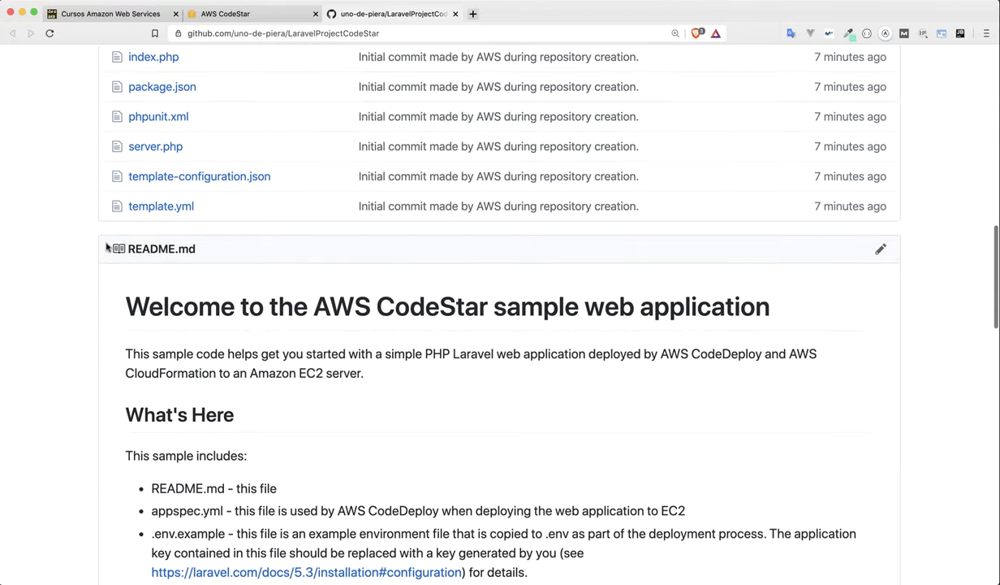
scroll(290, 291, down, 6)
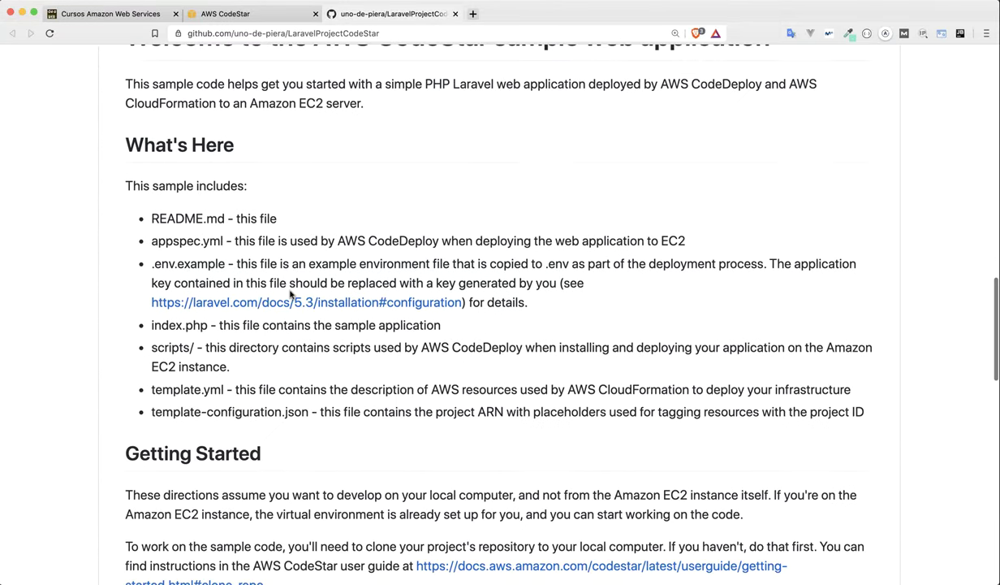
scroll(290, 287, down, 6)
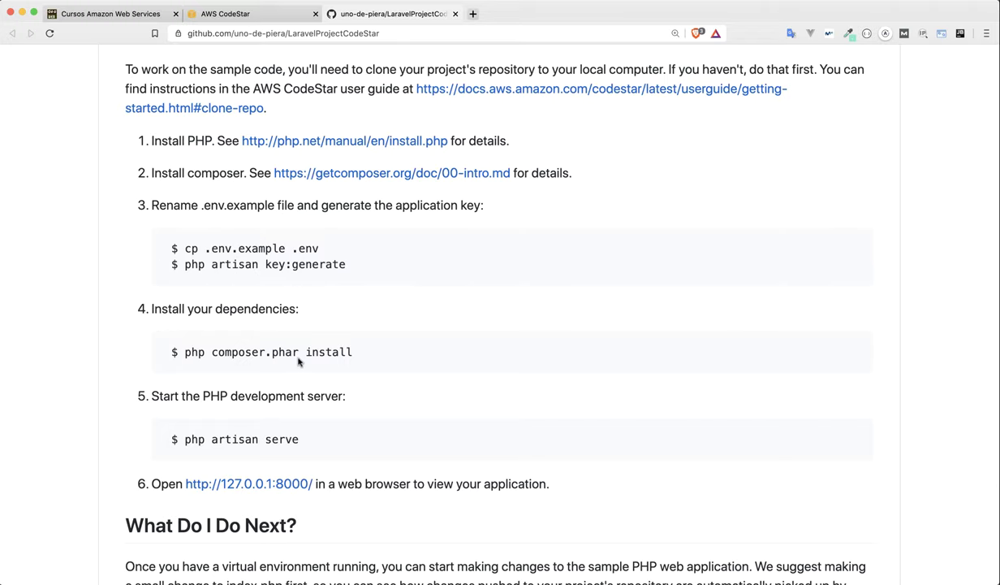
Review the README's php artisan key:generate instructions, then return to the CodeStar dashboard.
drag(184, 263, 362, 268)
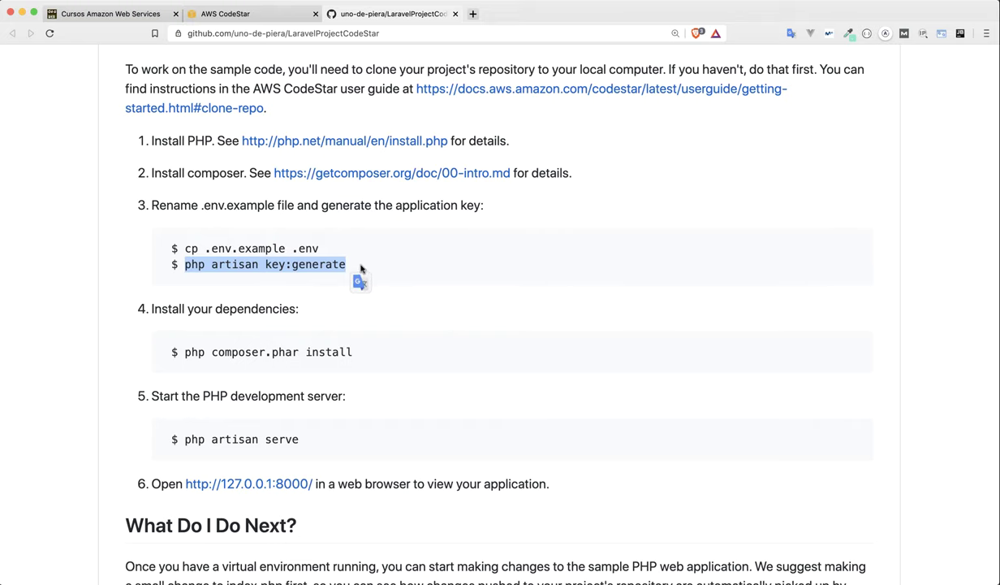
click(358, 264)
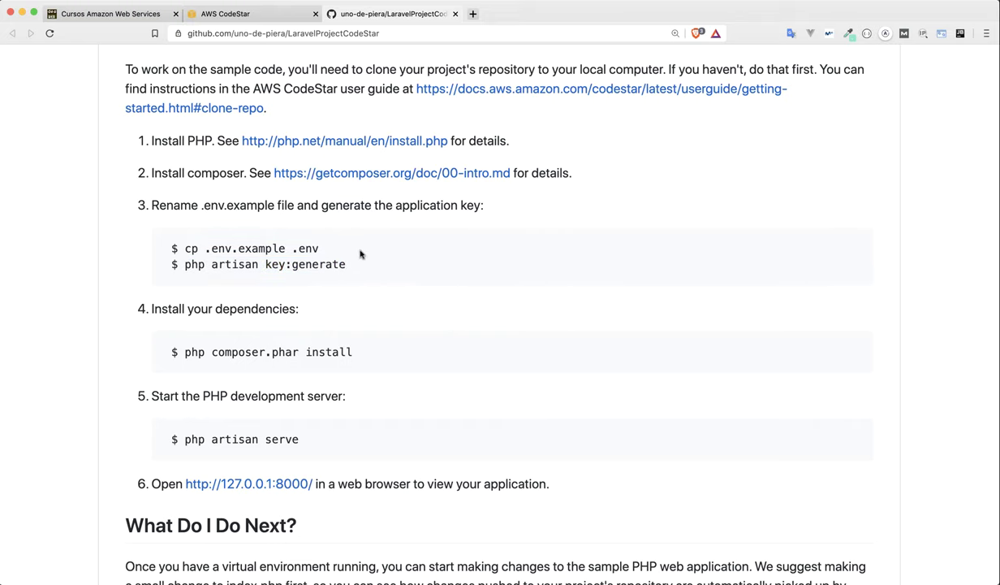
scroll(377, 277, down, 4)
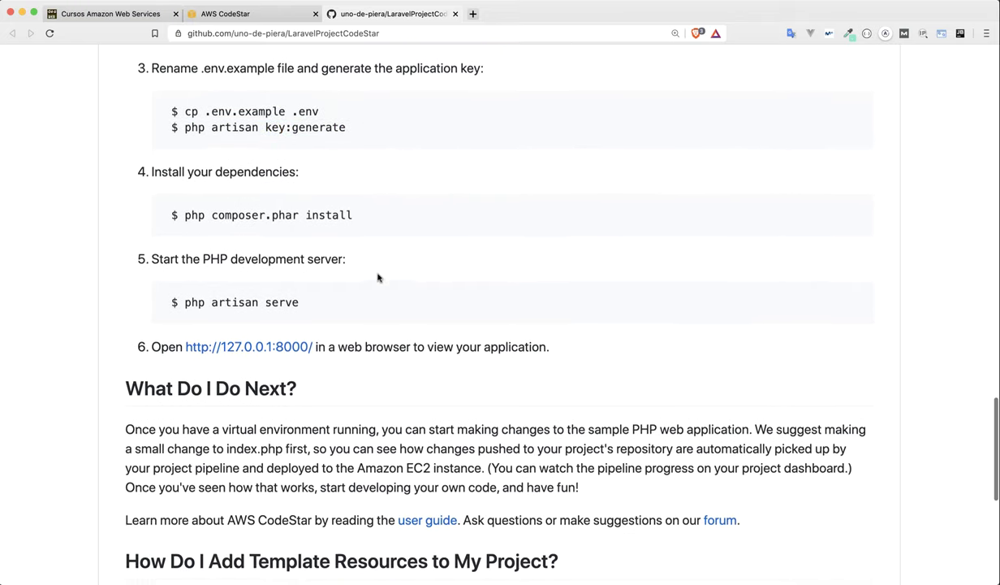
scroll(183, 308, down, 4)
scroll(185, 311, down, 5)
scroll(185, 309, up, 20)
scroll(185, 311, up, 10)
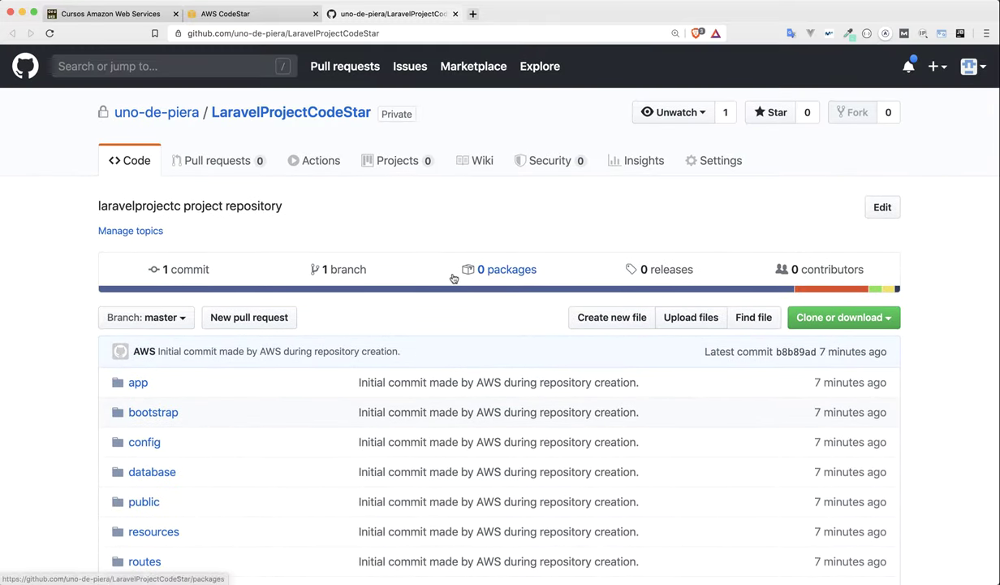
click(208, 13)
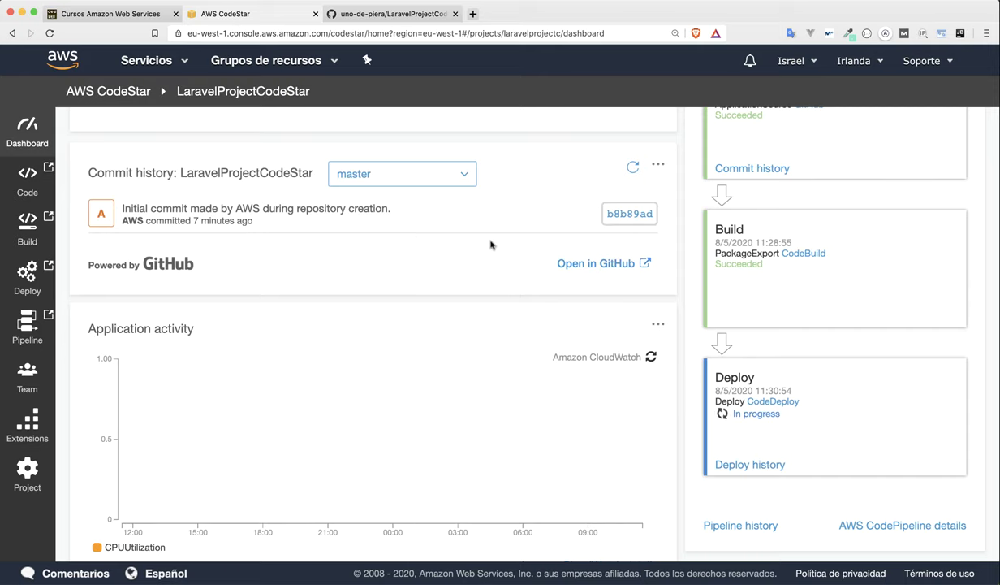
Scroll the dashboard to confirm Deploy Succeeded and find the EC2 application endpoint URL.
scroll(487, 245, down, 4)
scroll(487, 245, down, 1)
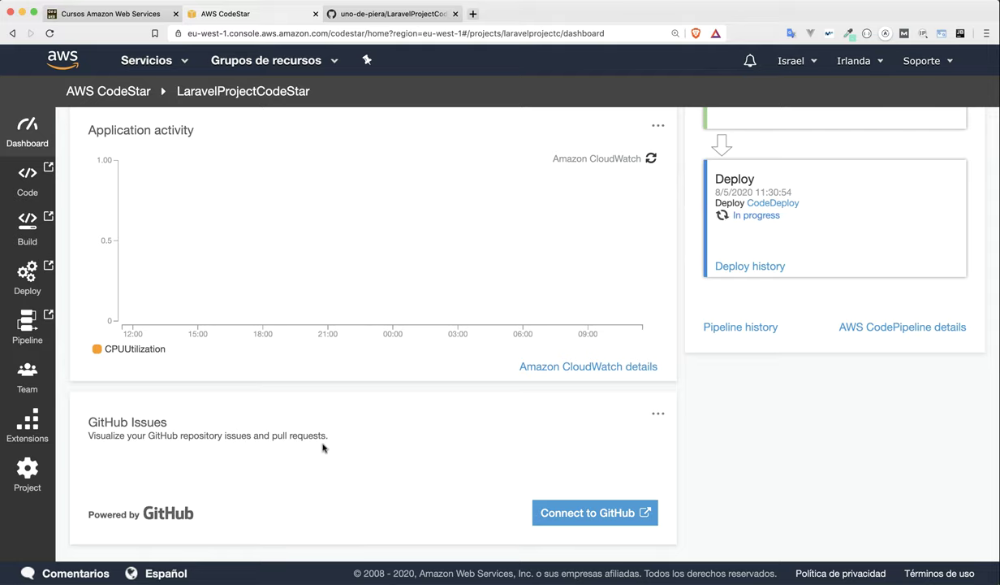
scroll(333, 449, up, 1)
scroll(510, 436, up, 5)
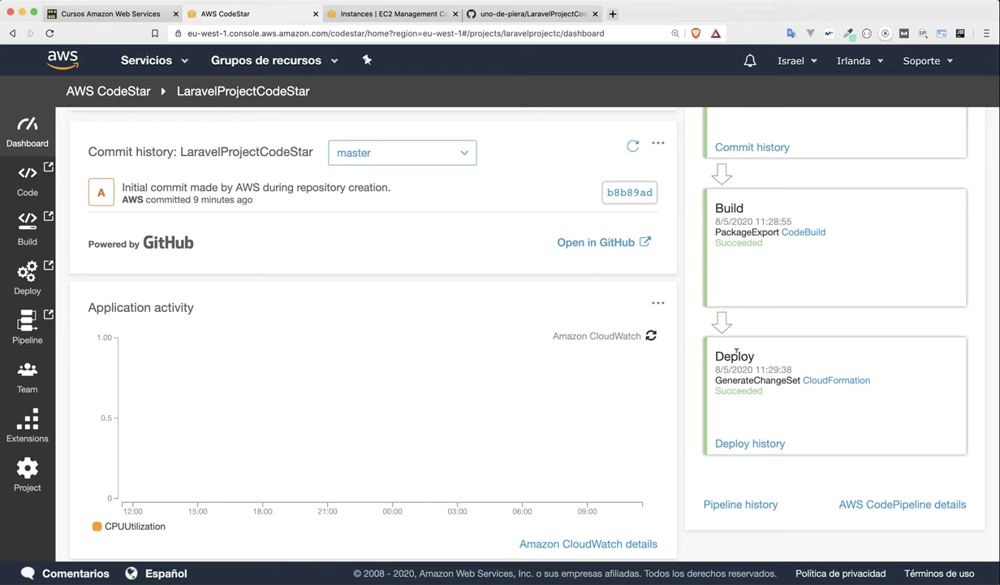
scroll(716, 354, up, 8)
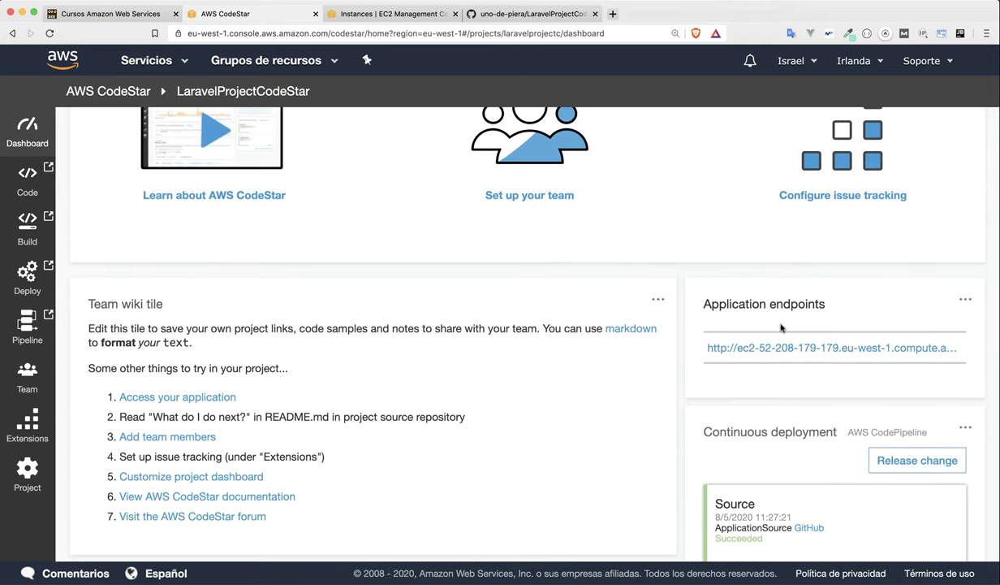
Open the endpoint's live Congratulations! page and inspect its HTML source before returning to CodeStar.
click(746, 347)
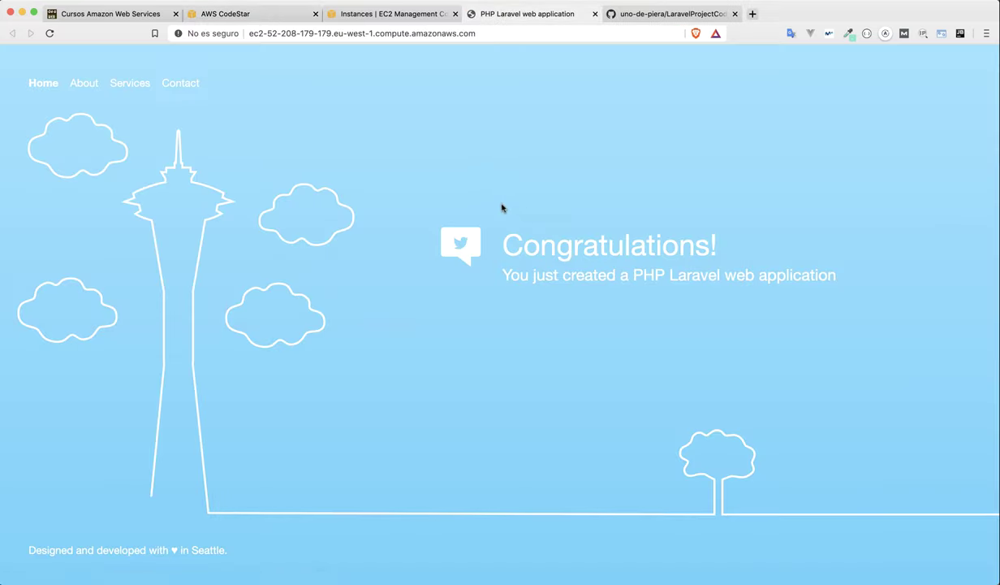
right_click(467, 177)
click(499, 285)
scroll(346, 128, down, 5)
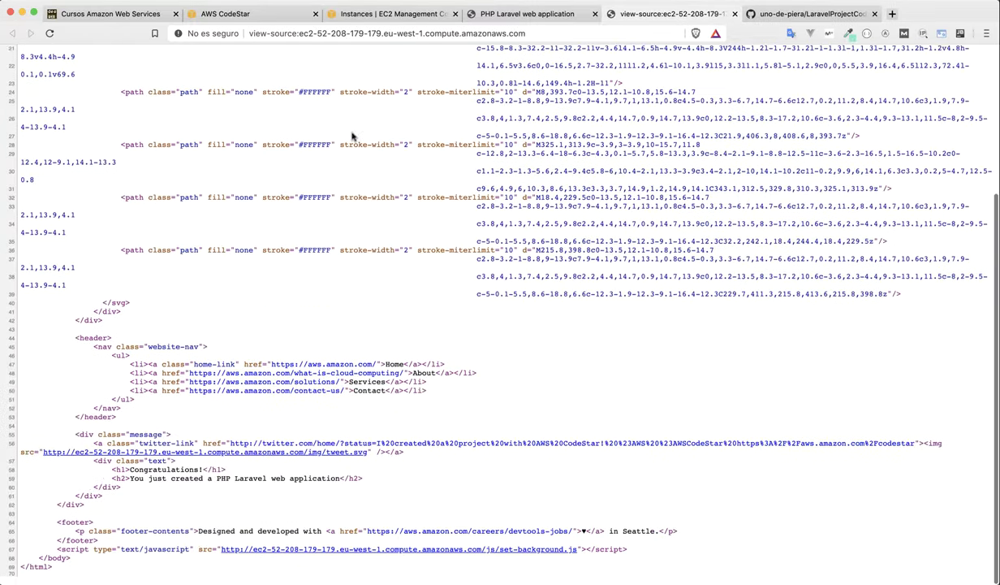
scroll(352, 136, up, 5)
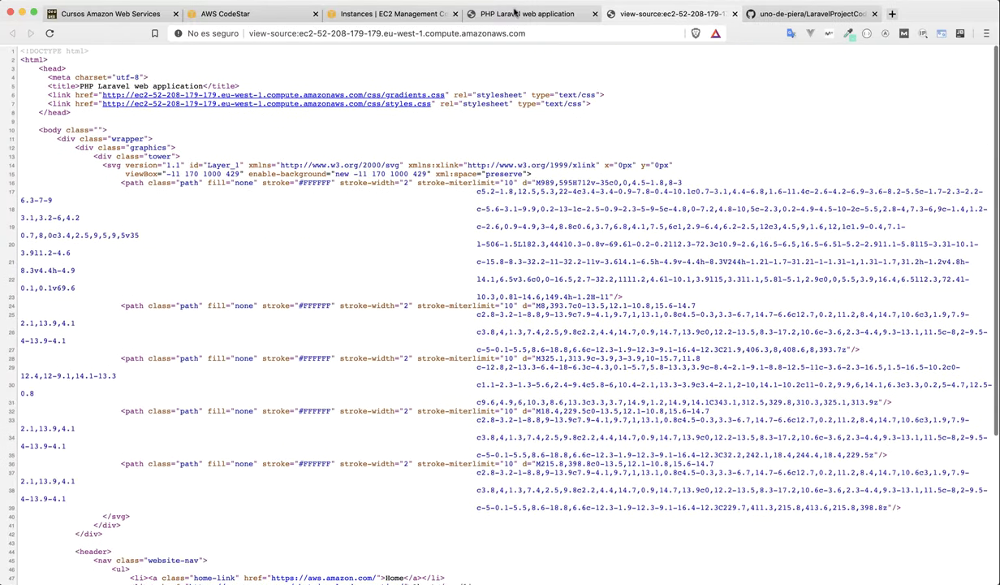
click(734, 15)
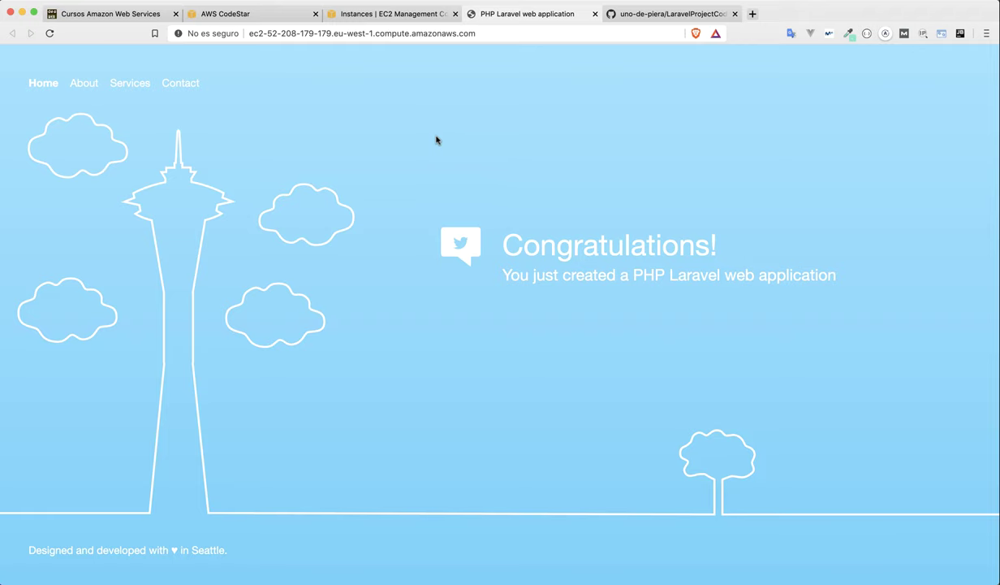
click(246, 14)
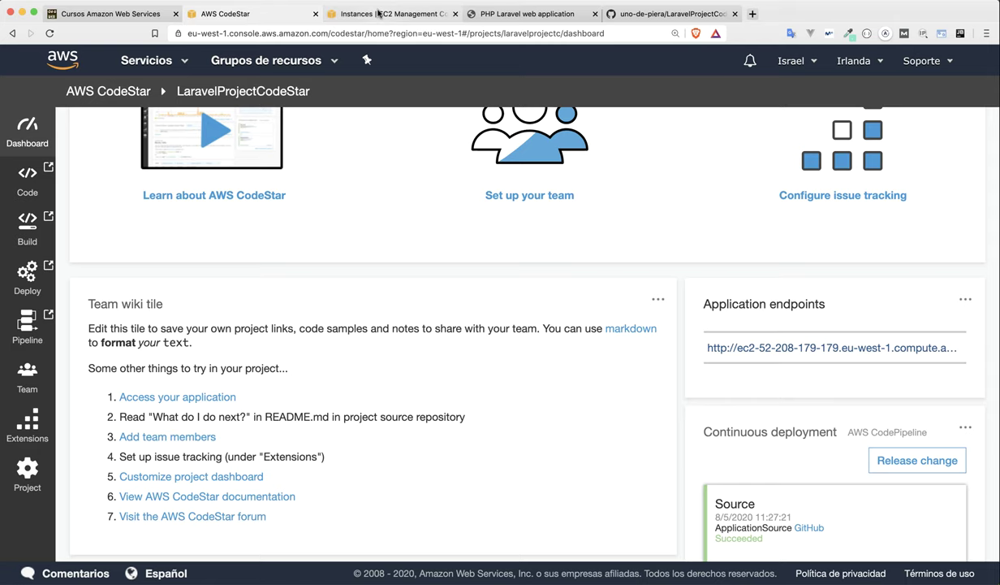
Go to EC2 Instances and inspect the running laravelprojectc-WebApp t2.micro instance.
click(379, 14)
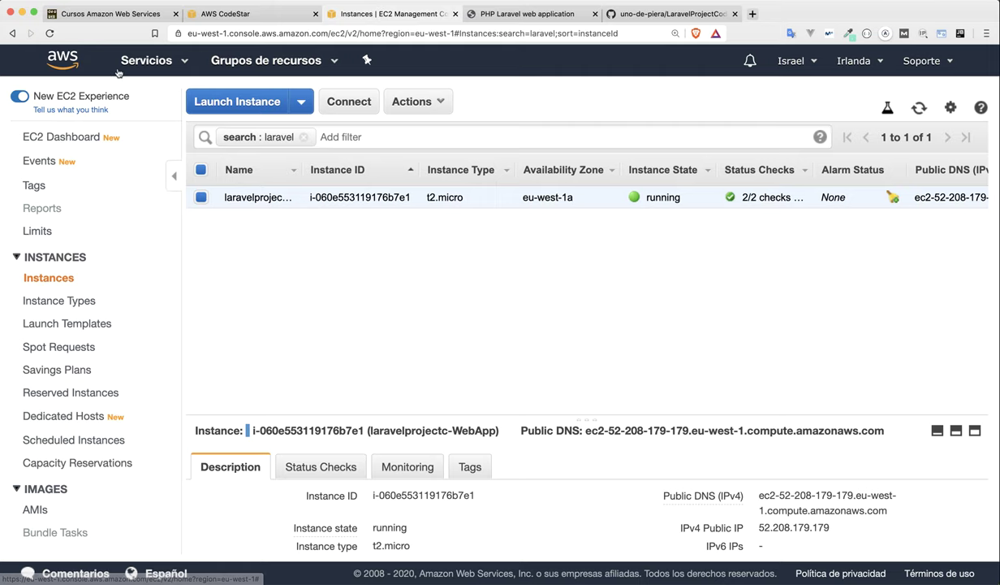
click(144, 65)
click(38, 137)
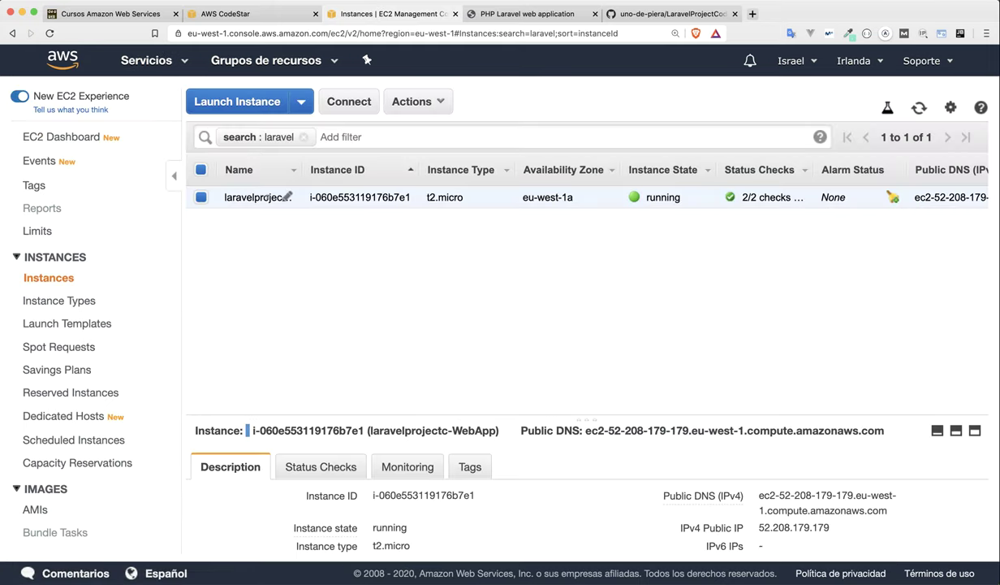
drag(299, 168, 372, 168)
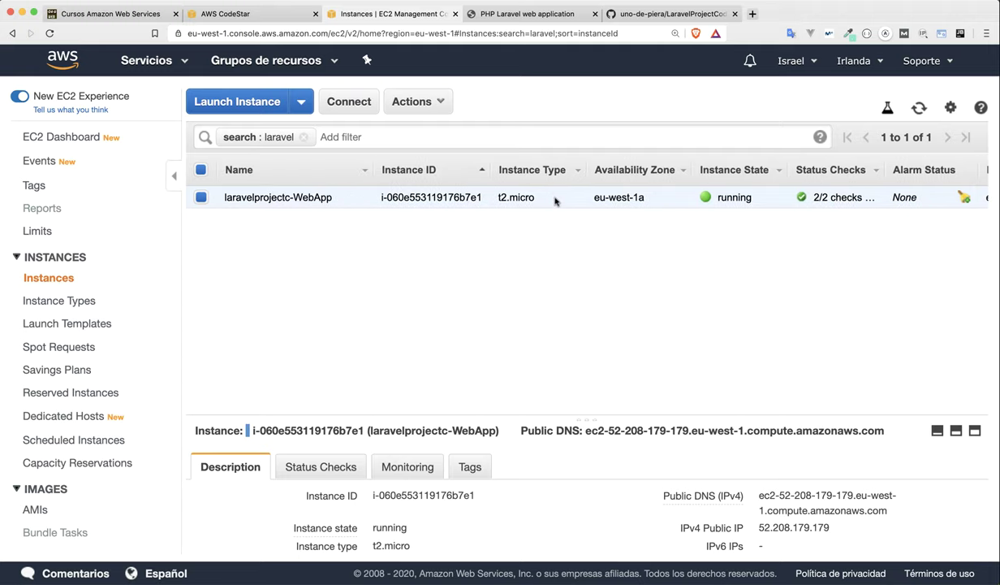
scroll(544, 199, right, 5)
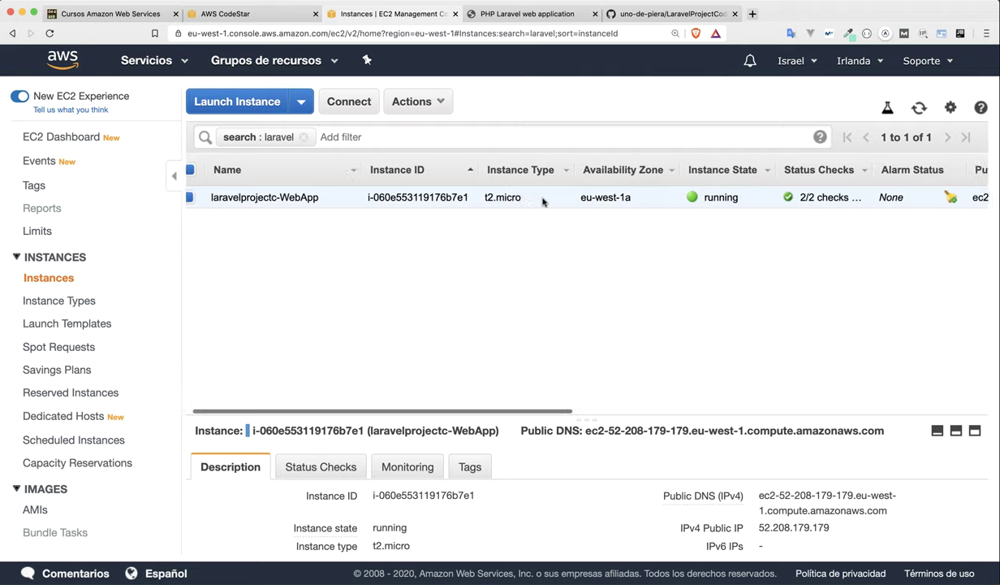
scroll(551, 197, right, 12)
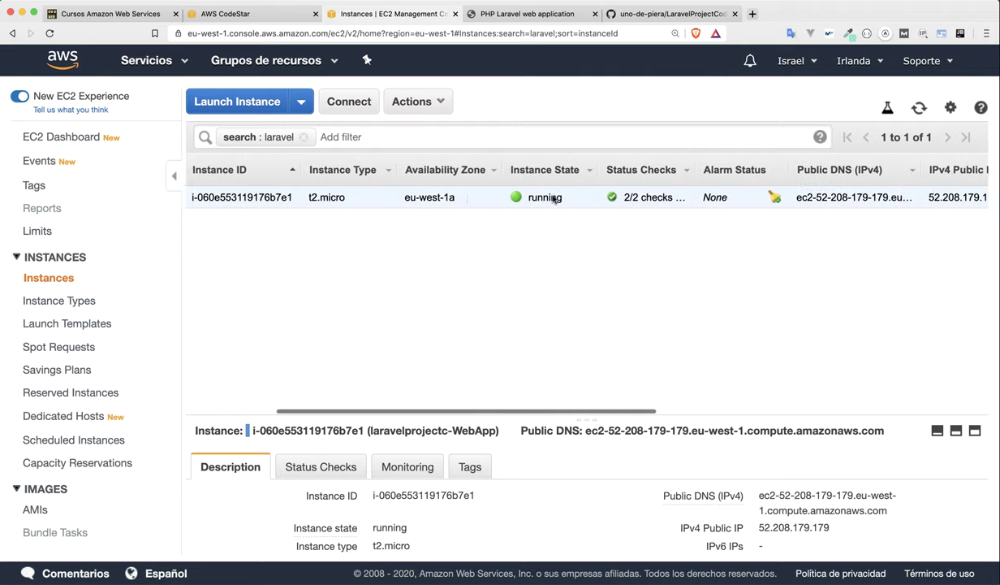
scroll(756, 195, right, 4)
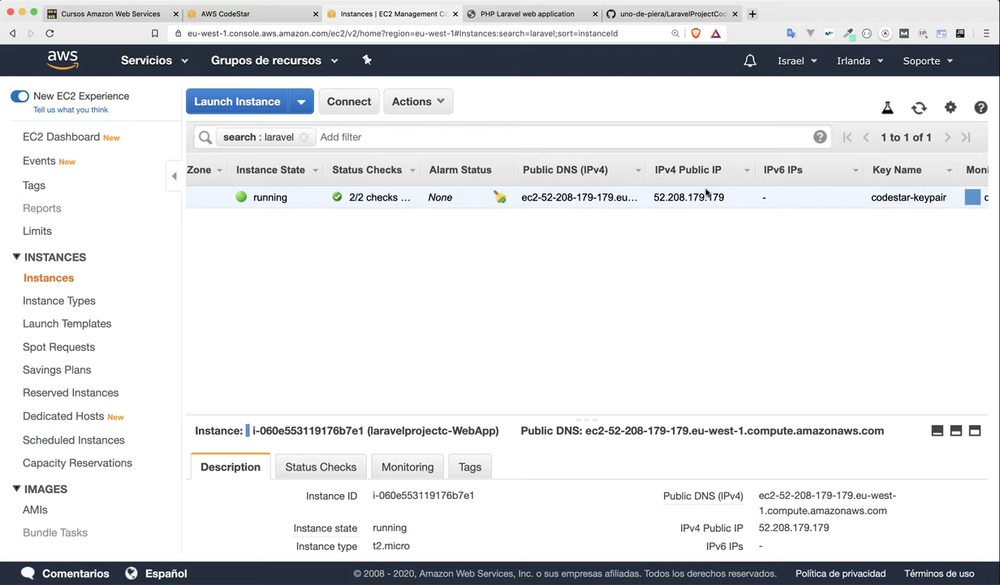
scroll(770, 196, right, 12)
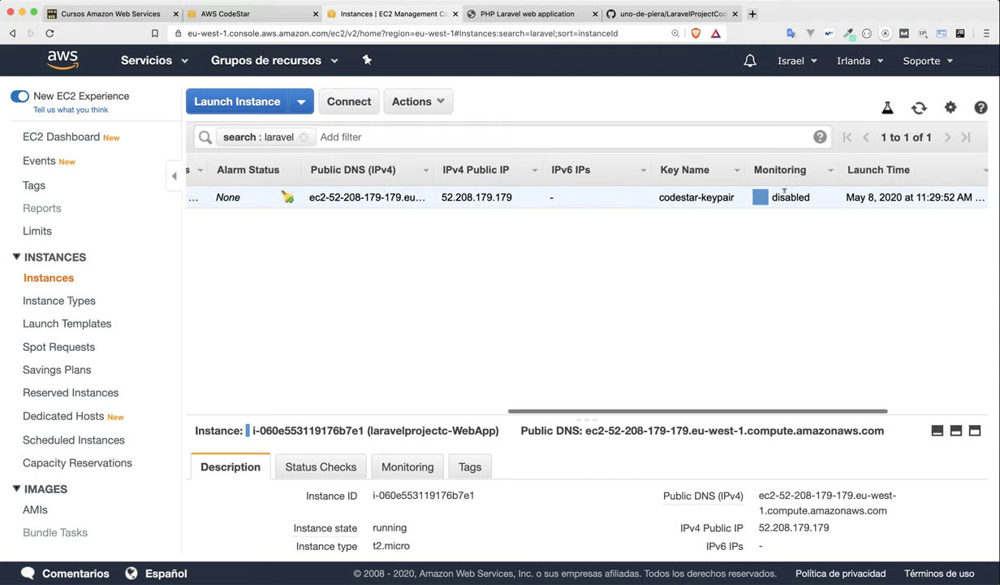
scroll(786, 198, right, 8)
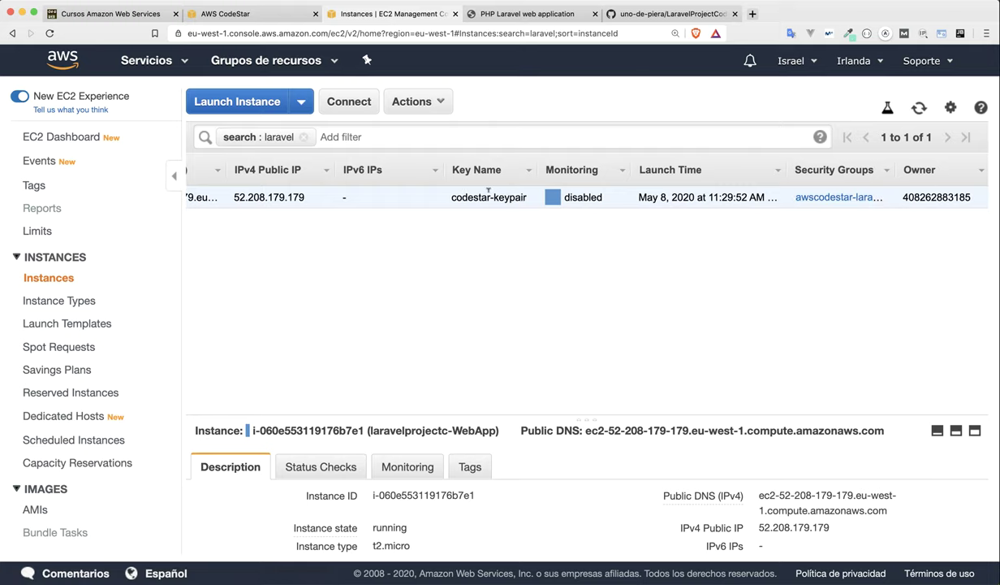
scroll(488, 193, left, 20)
scroll(560, 430, down, 4)
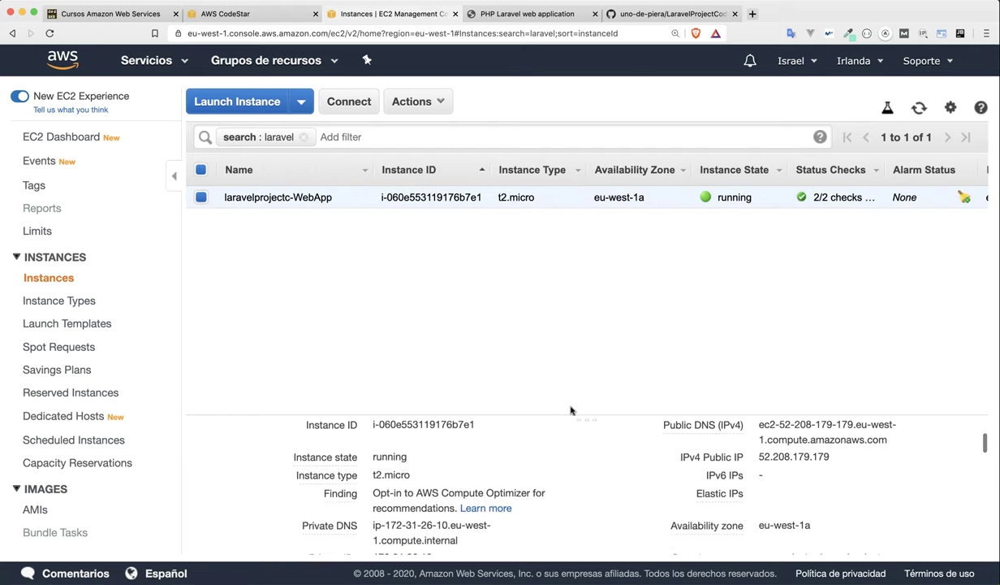
scroll(572, 410, down, 1)
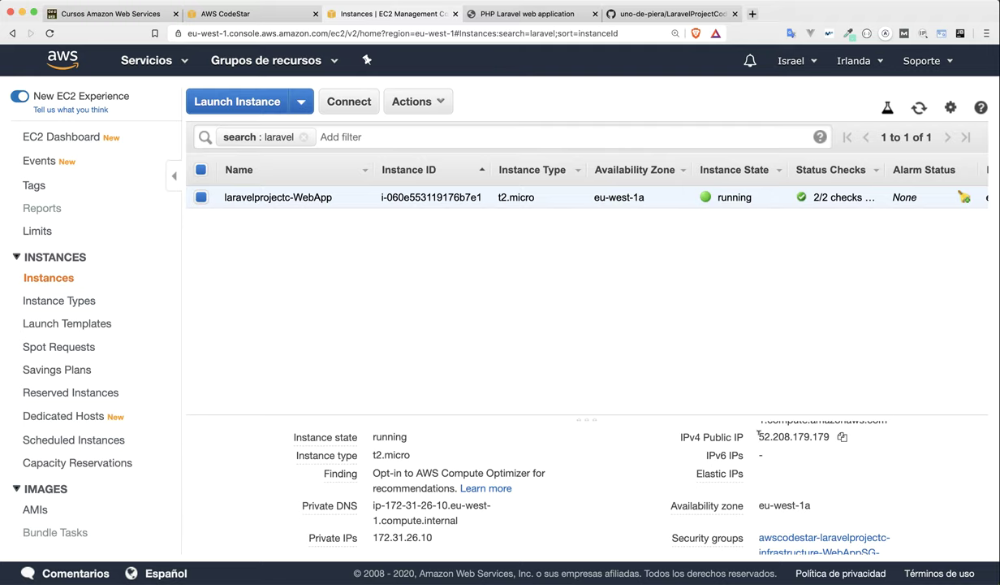
Copy the instance's public IPv4 address 52.208.179.179.
drag(759, 436, 827, 436)
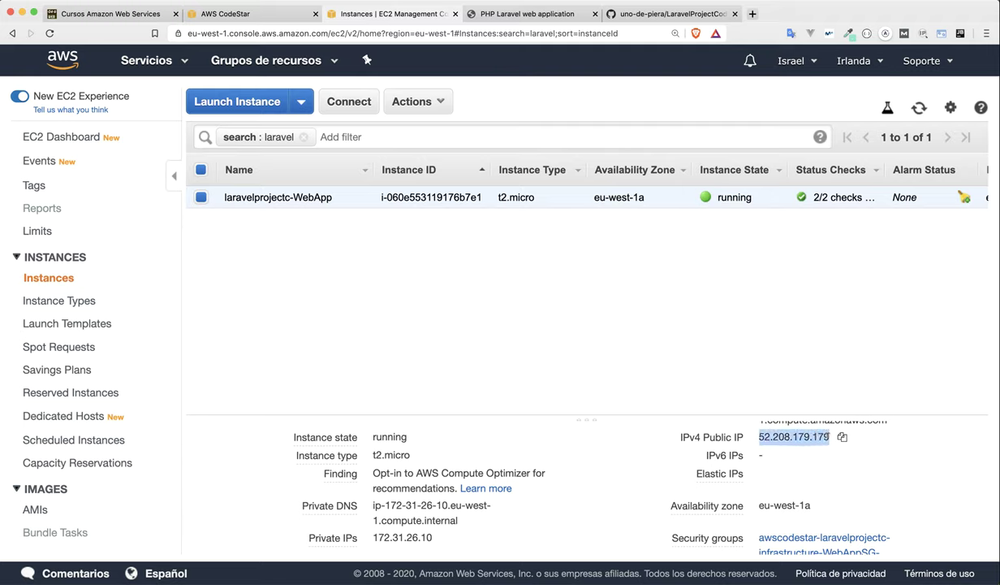
click(764, 403)
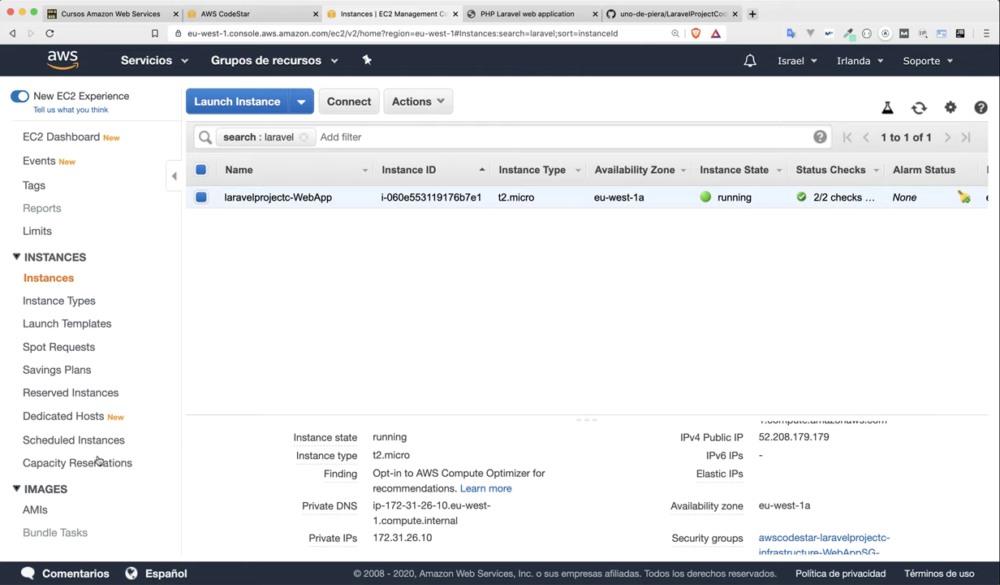
scroll(94, 459, down, 7)
scroll(89, 460, down, 2)
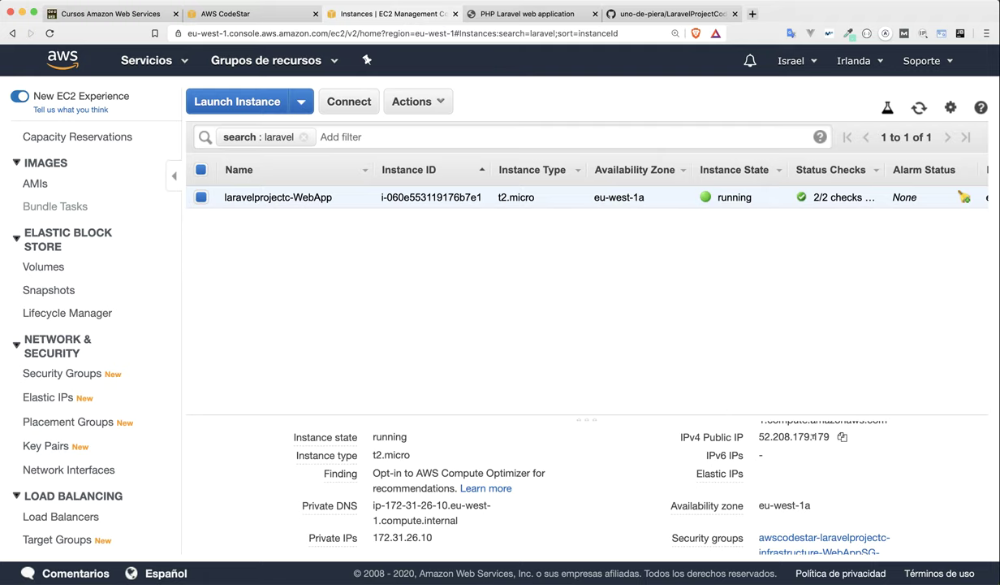
click(843, 438)
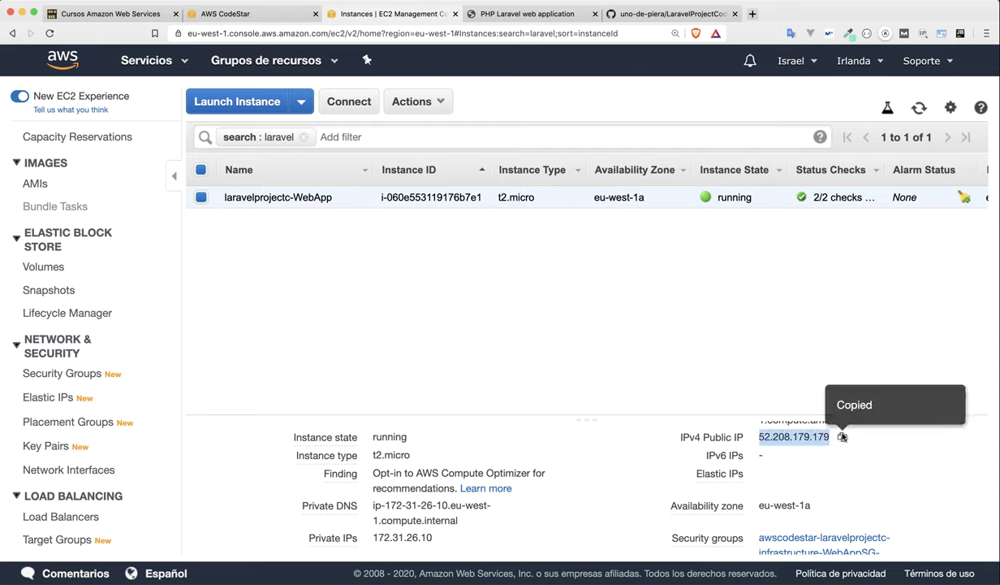
In iTerm, list the project folder's files and clear the screen.
key(super+Tab)
key(super+Tab)
key(super+Tab)
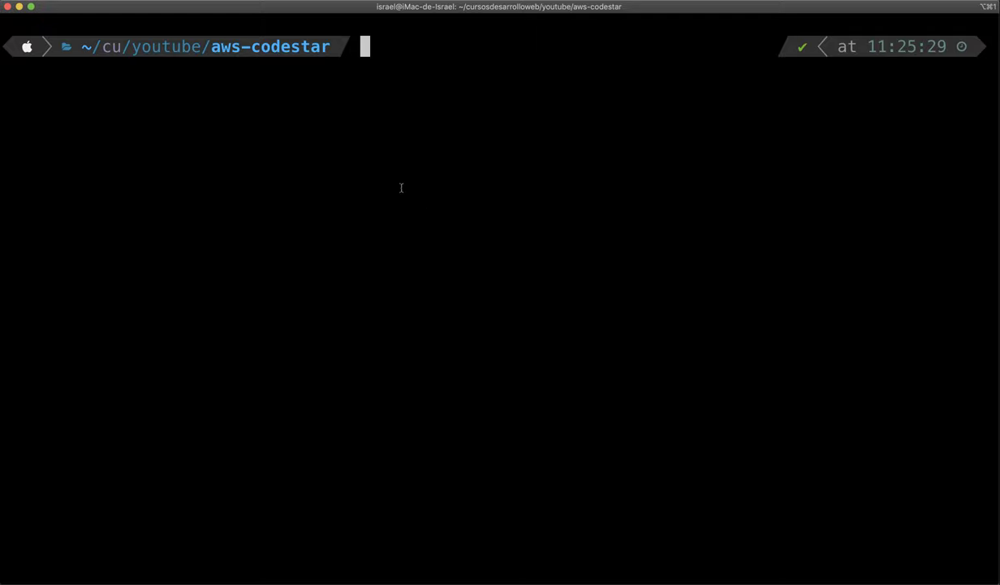
text(ls)
key(Return)
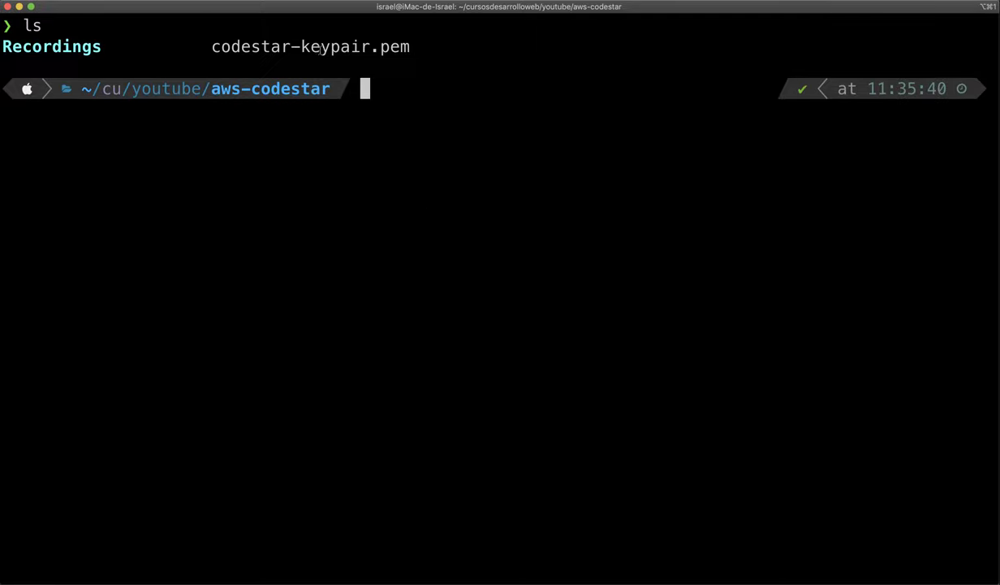
text(clear)
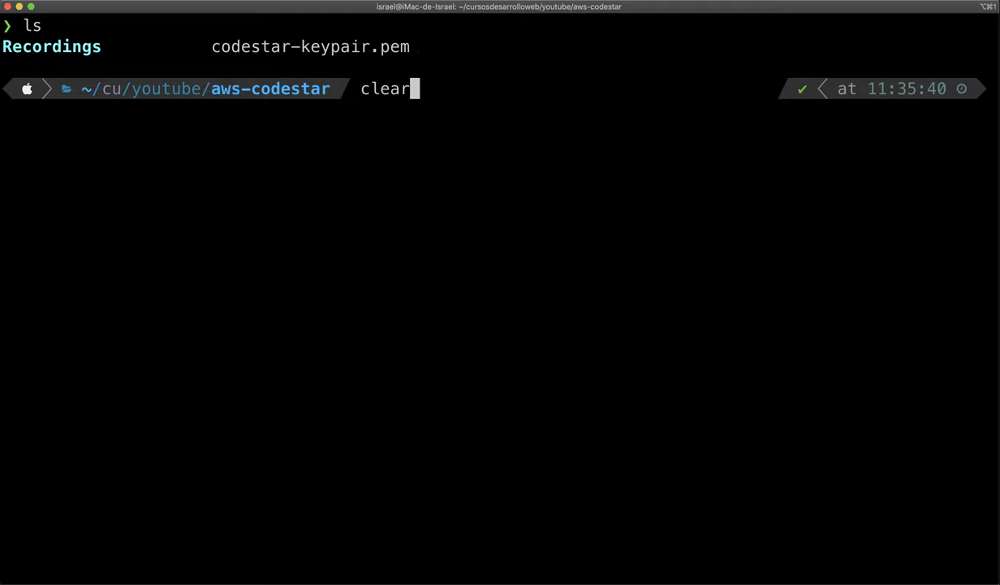
key(Return)
text(ssh -)
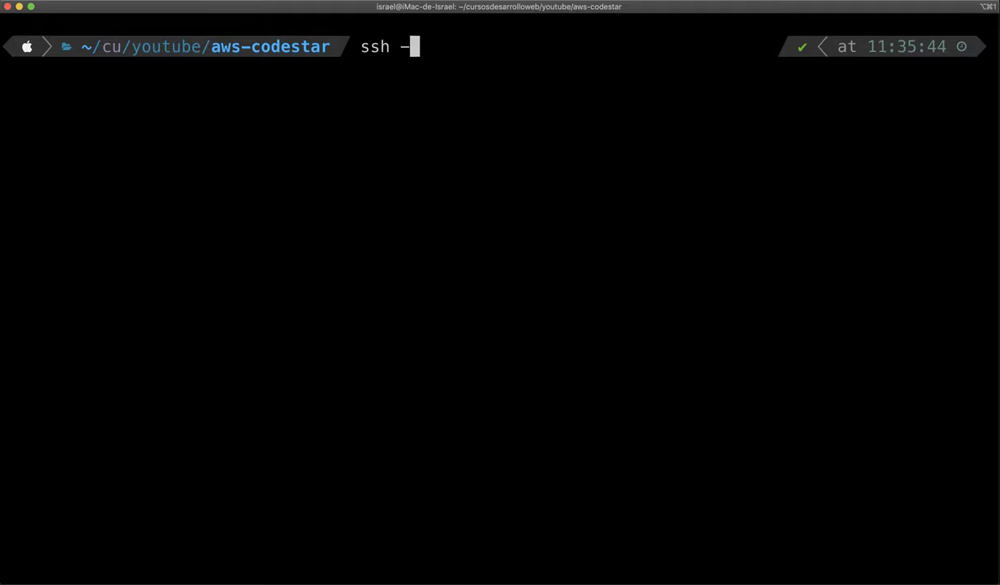
text(i code)
key(Tab)
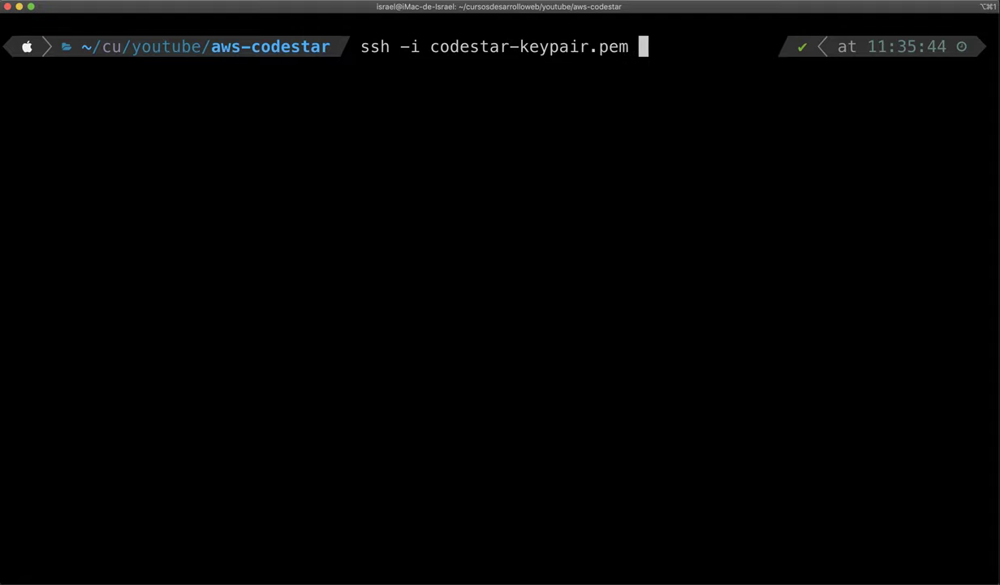
text(ec2)
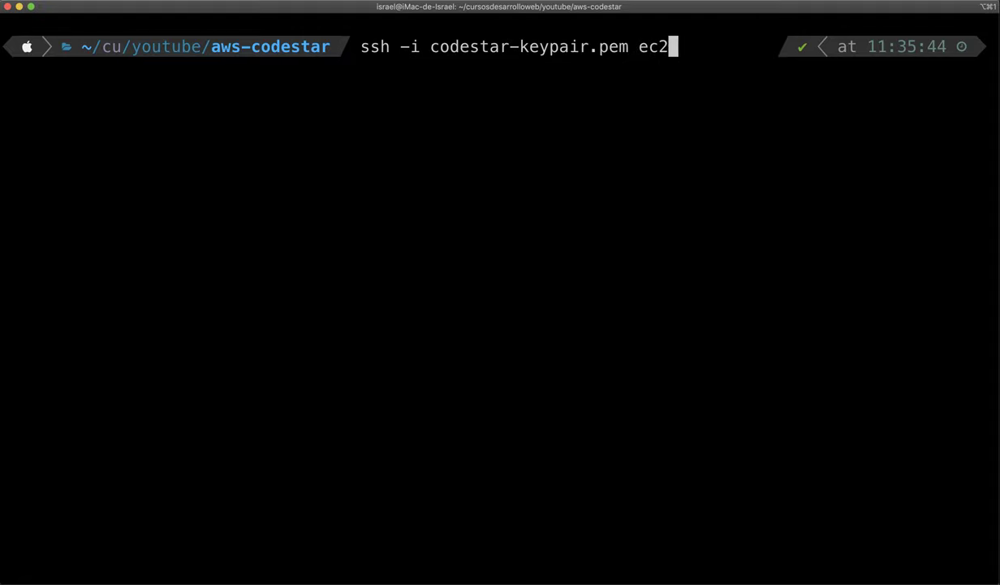
text(-user@)
key(super+v)
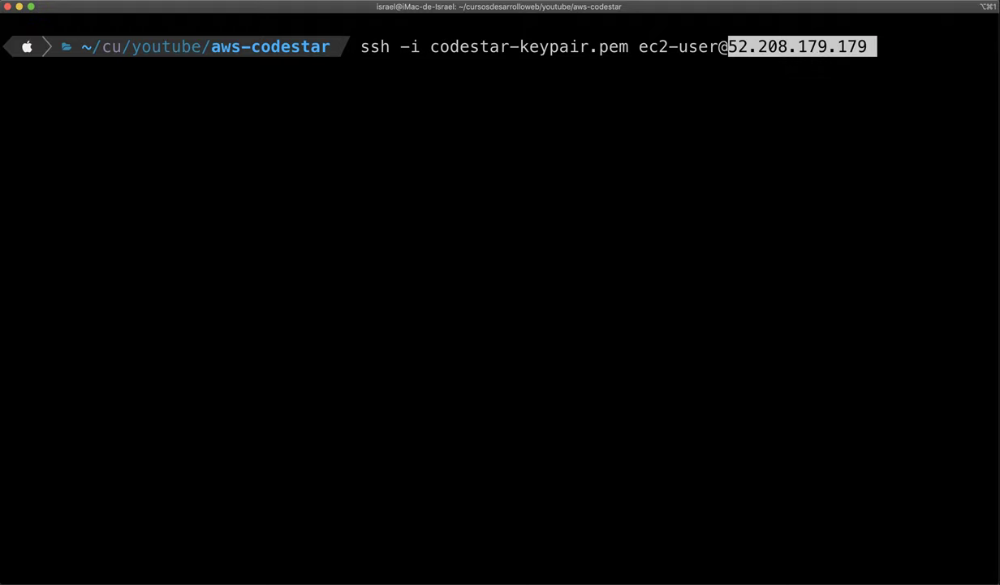
key(Return)
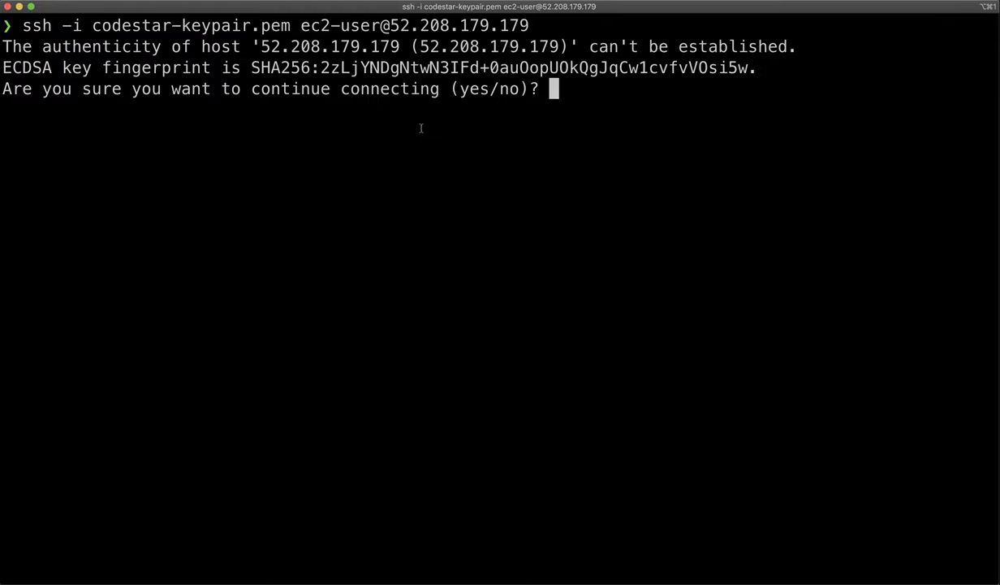
Accept the host with yes, then list the home folder and /var/www on the server.
text(yes)
key(Return)
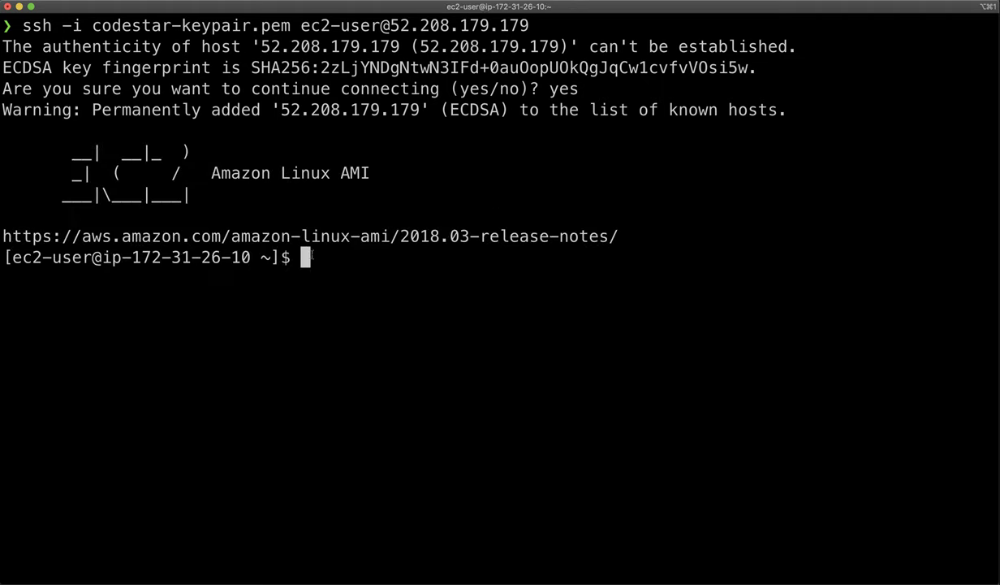
text(ls)
key(Return)
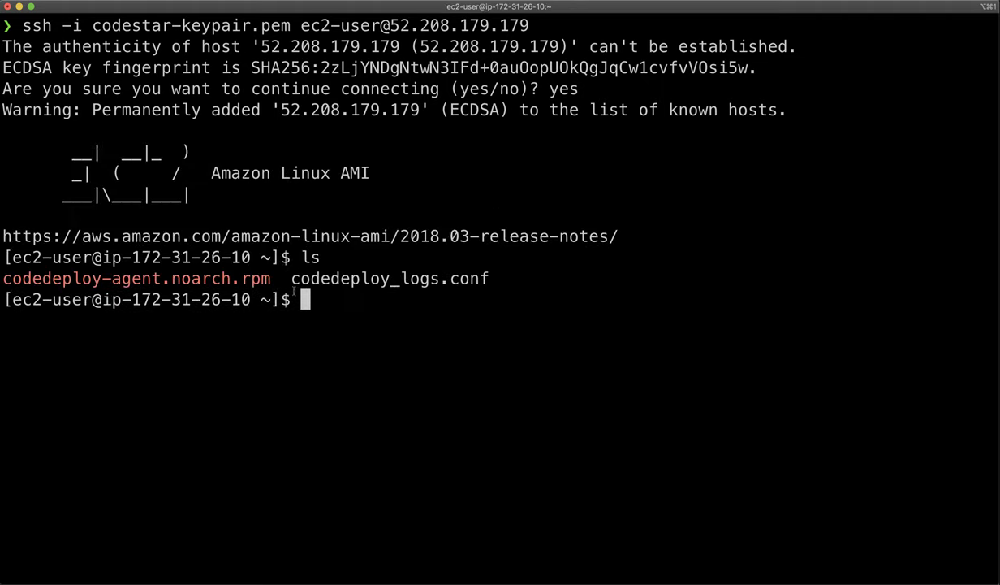
text(cd /va)
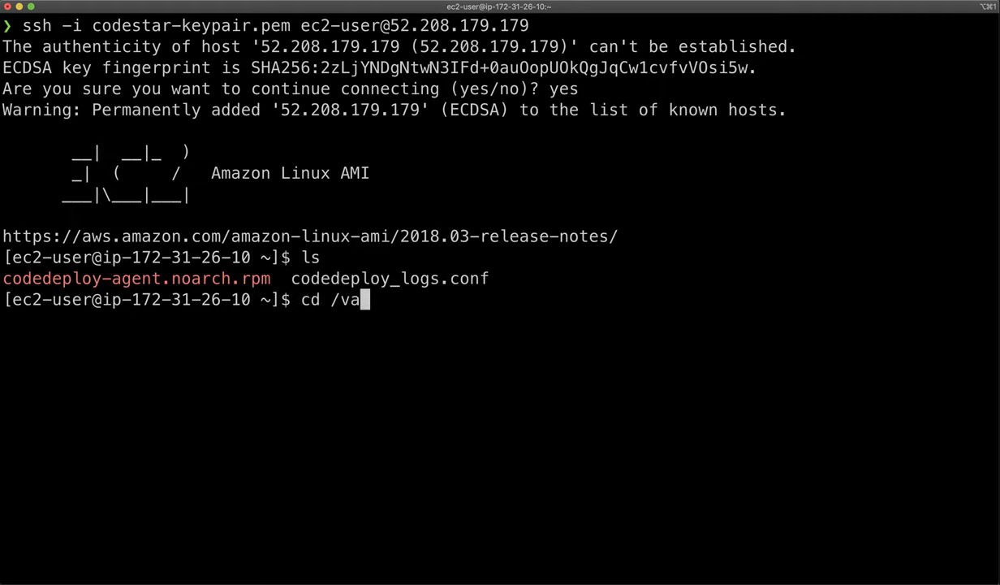
text(r/www/)
key(Return)
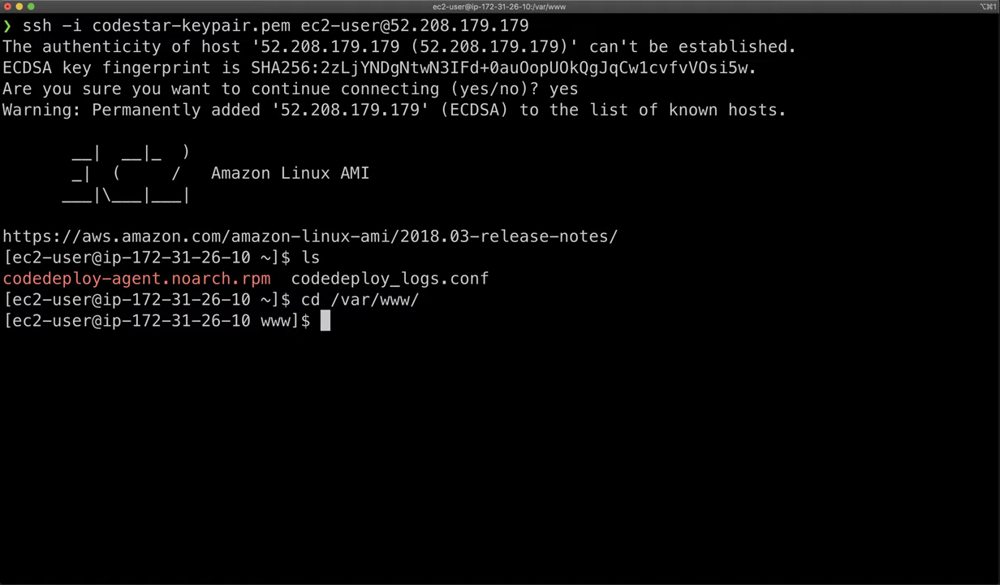
text(clear)
key(Return)
text(ls)
key(Return)
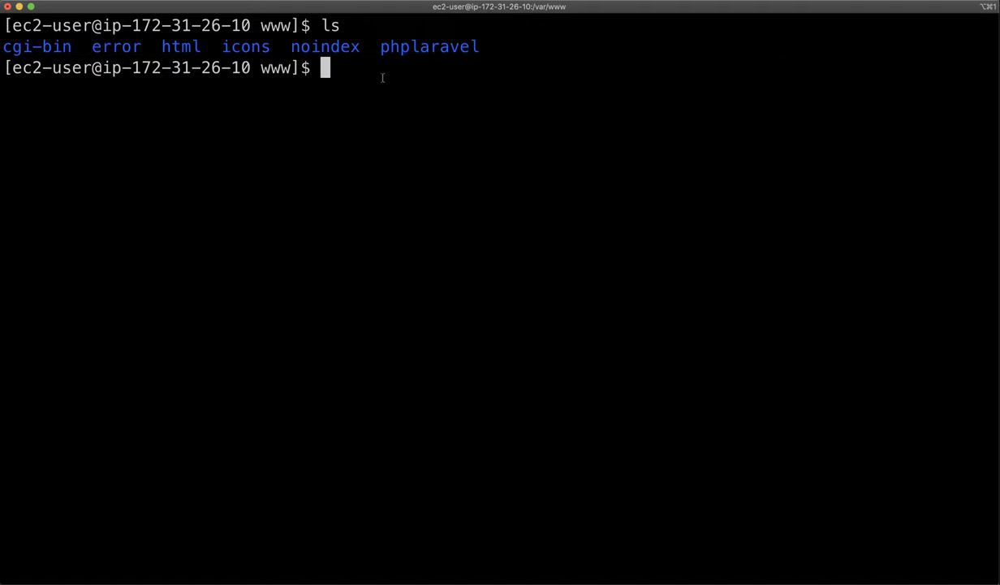
Move into /var/www/phplaravel and list the Laravel project files.
drag(379, 52, 464, 52)
click(408, 75)
text(cd php)
key(Tab)
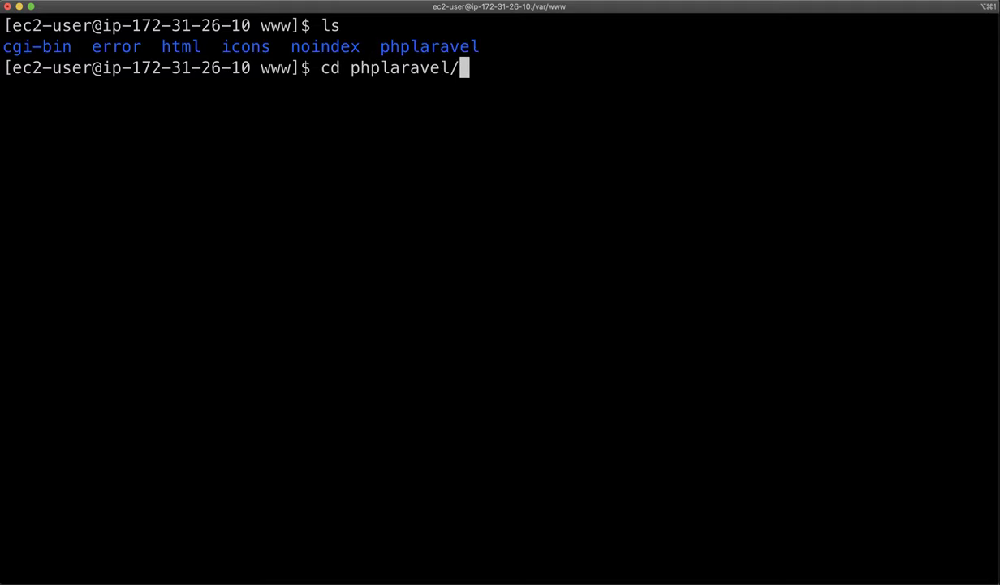
key(Return)
text(ls)
key(Return)
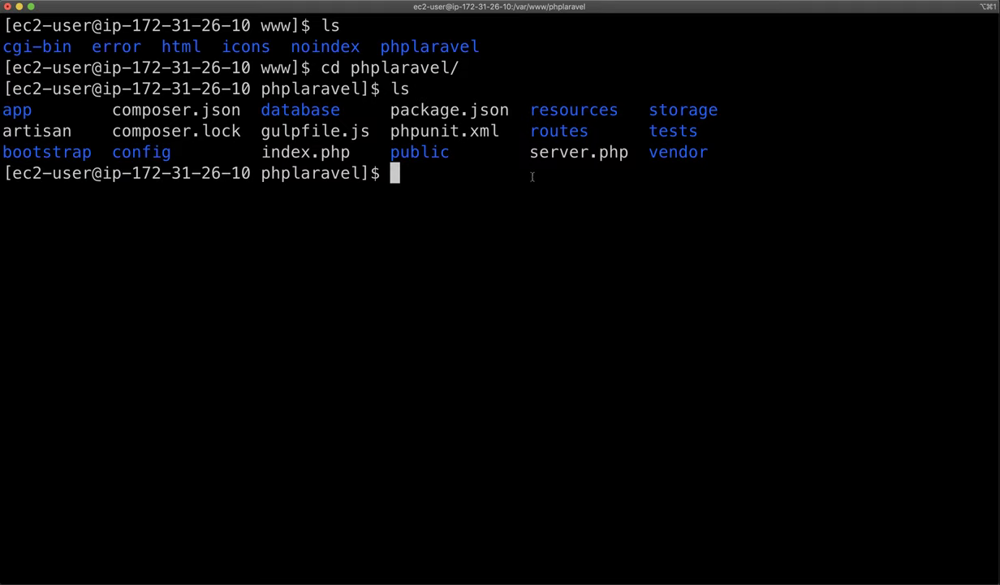
Review the server's .env file, including APP_KEY, in nano and exit without changes.
text(nano .env)
key(Return)
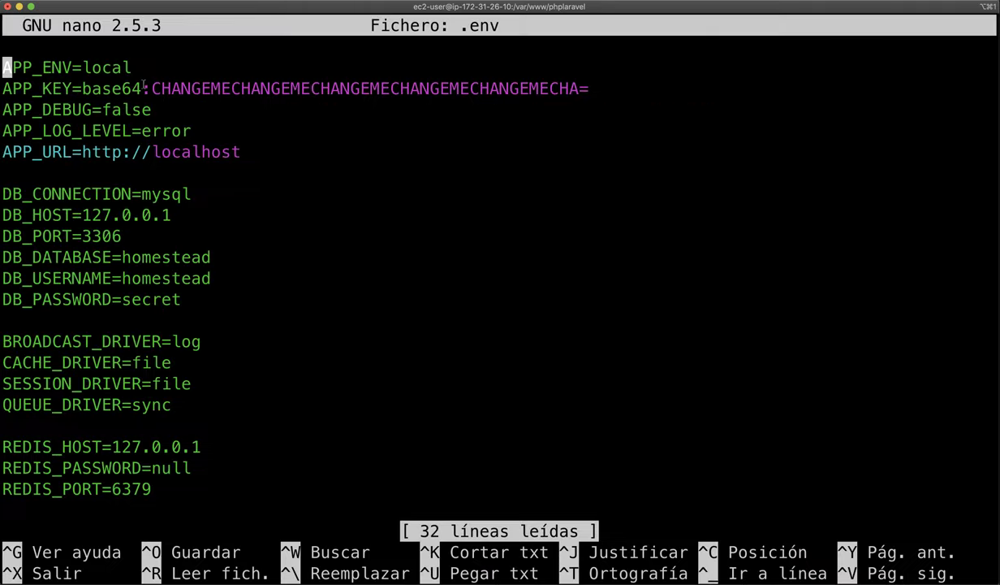
drag(83, 87, 593, 86)
click(287, 124)
key(Down)
key(Down)
key(Down)
key(Down)
key(Down)
key(Down)
key(Down)
key(Down)
key(Down)
key(Down)
key(Down)
key(Down)
key(Down)
key(Down)
key(Down)
key(Down)
key(Down)
key(Down)
key(Down)
key(Down)
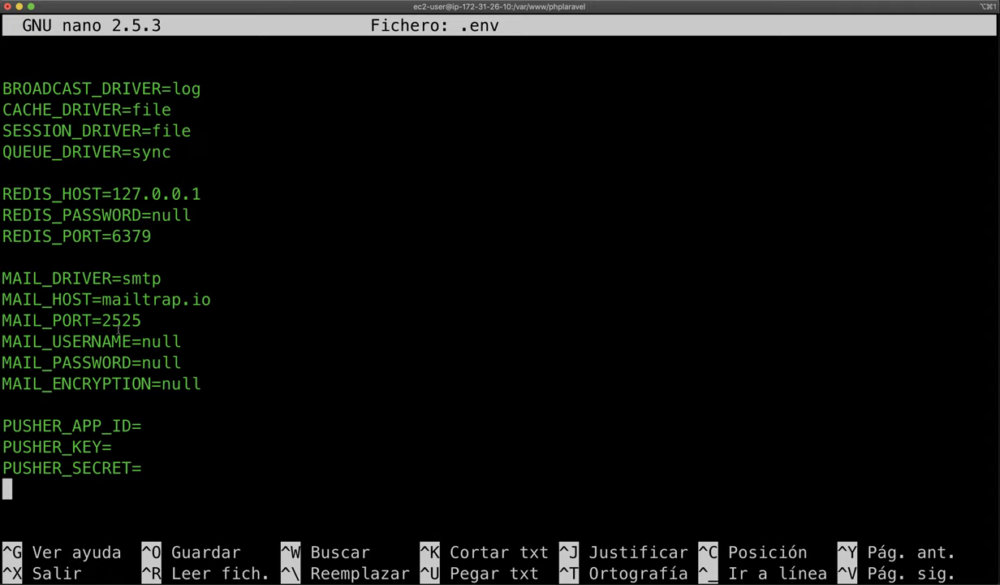
scroll(118, 328, up, 15)
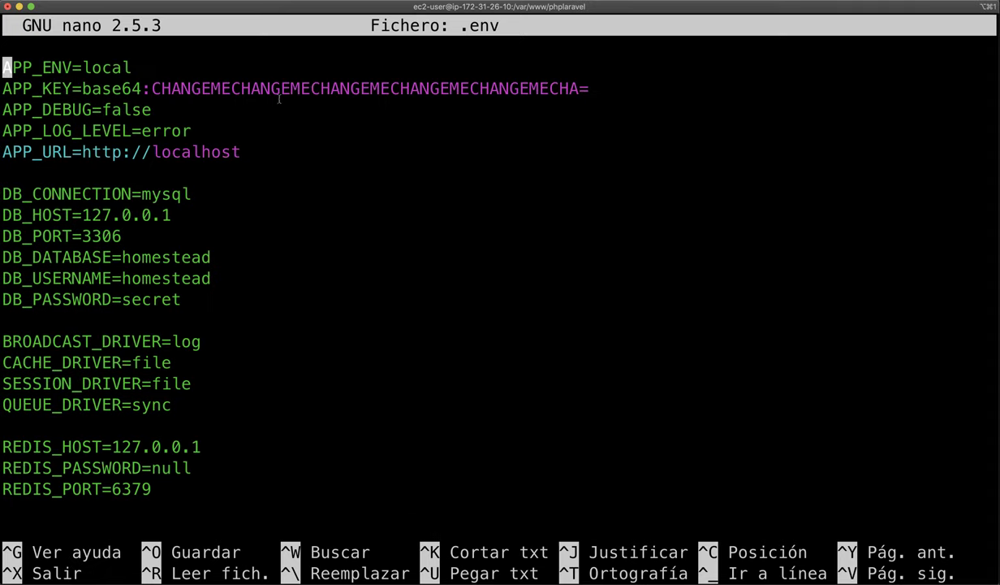
key(ctrl+x)
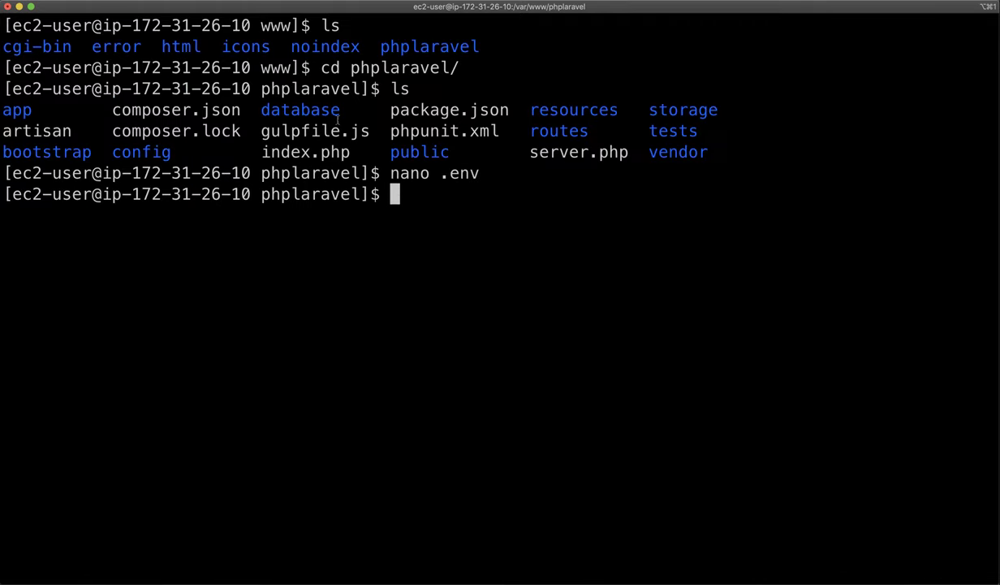
Log out of the SSH session, clear the terminal, and return to the browser.
text(exit)
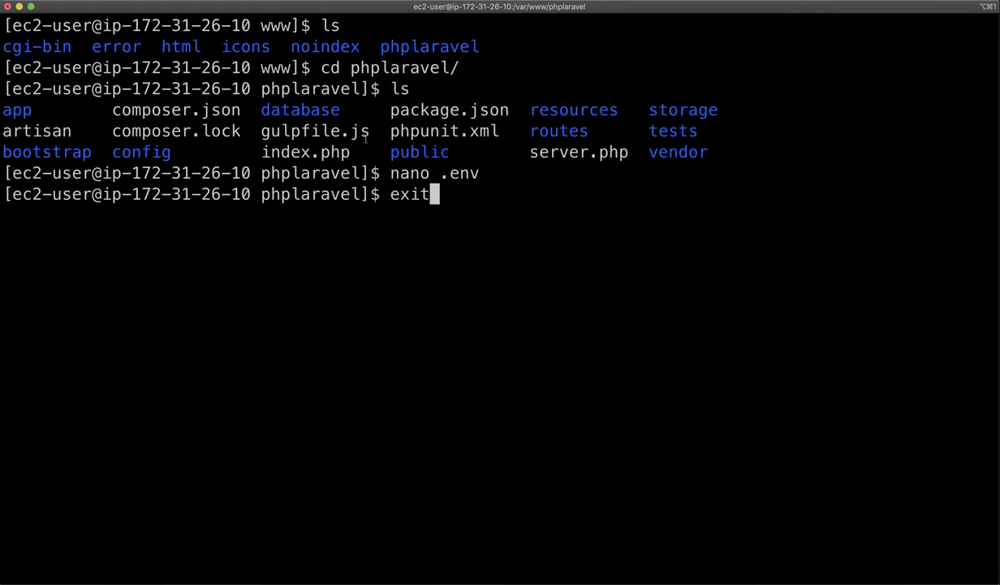
key(Return)
text(clear)
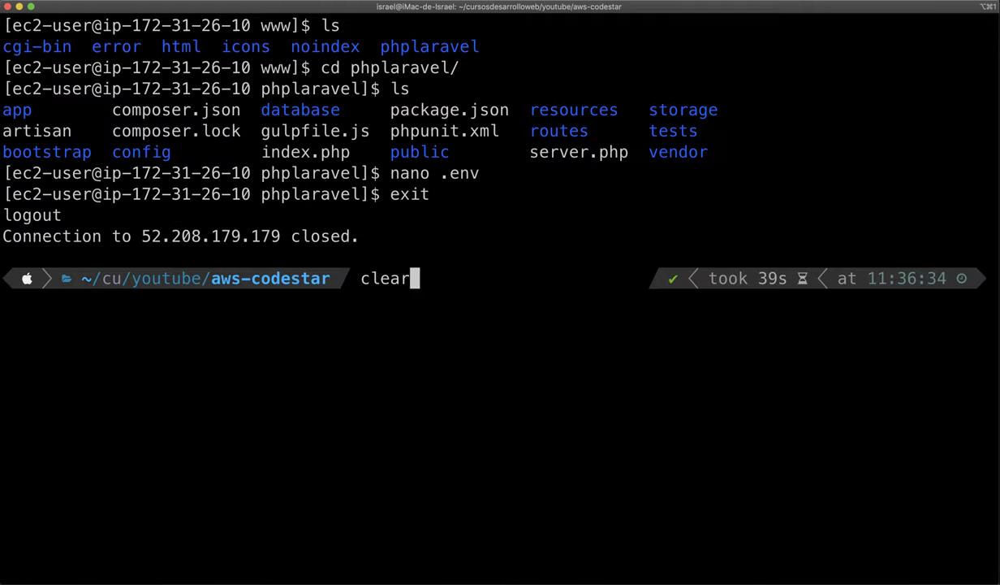
key(Return)
key(super+Tab)
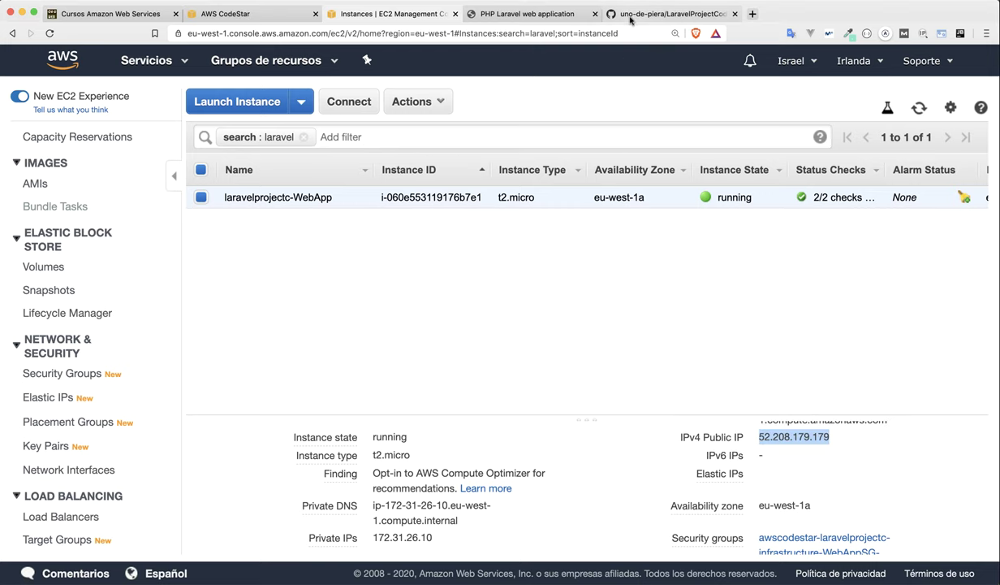
Copy the repository's SSH clone URL, start a git clone in iTerm, then cancel it.
click(630, 19)
click(889, 317)
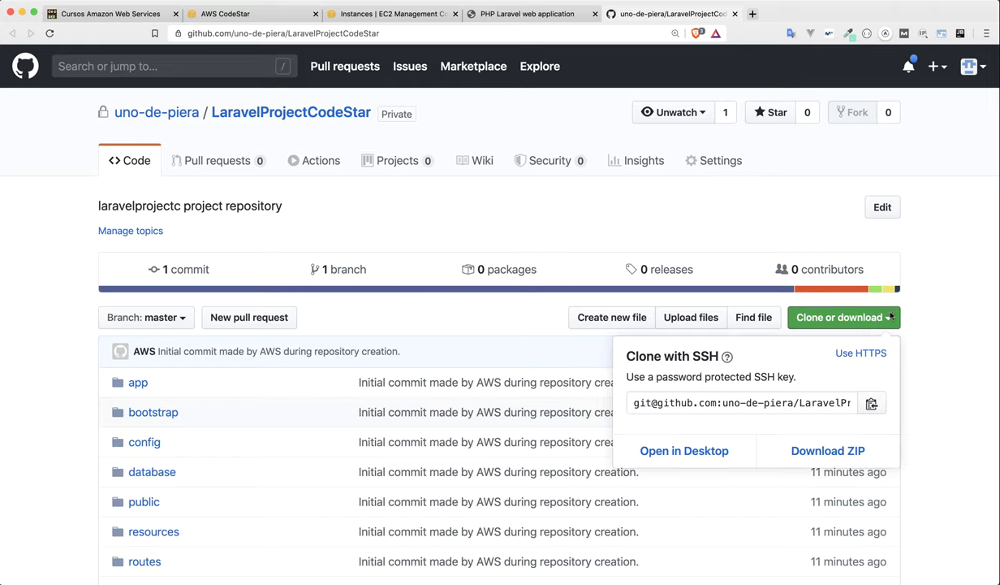
click(871, 405)
key(super+Tab)
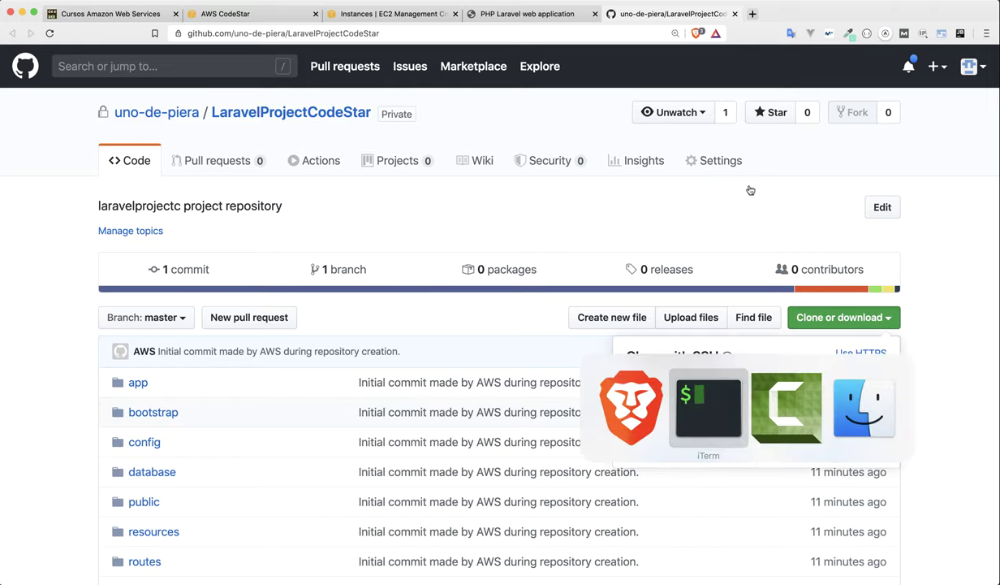
text(git clone)
key(super+v)
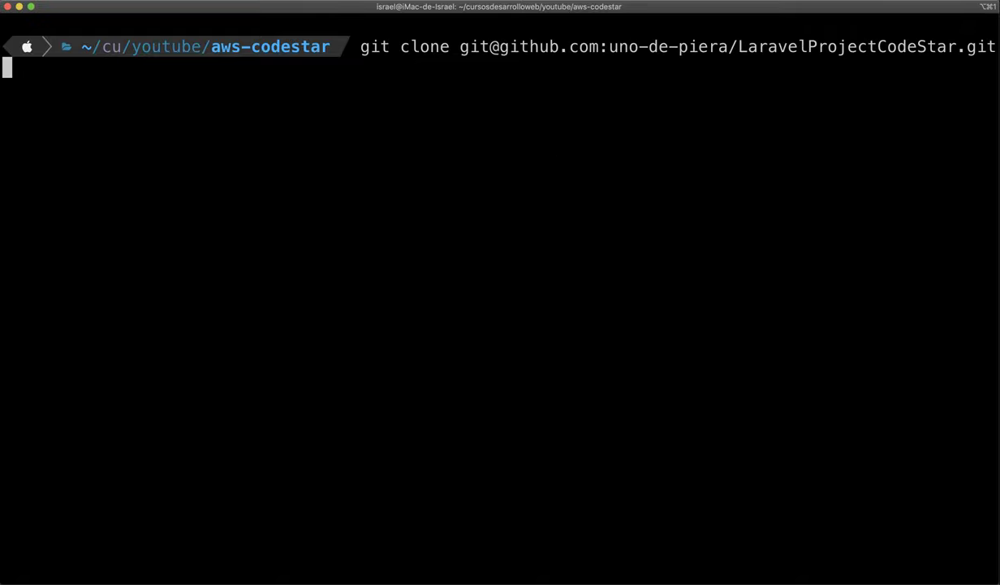
key(ctrl+c)
text(clear)
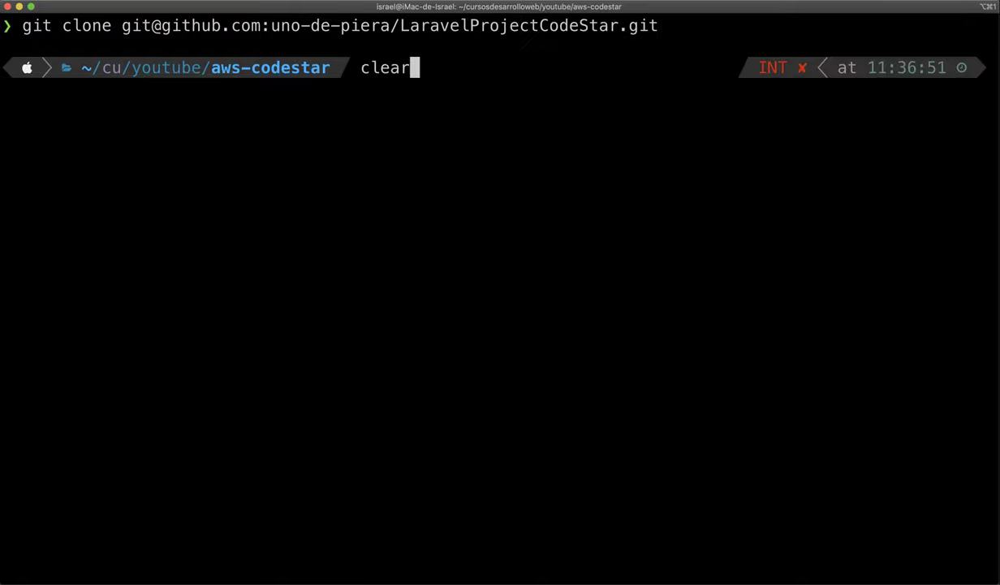
key(super+Tab)
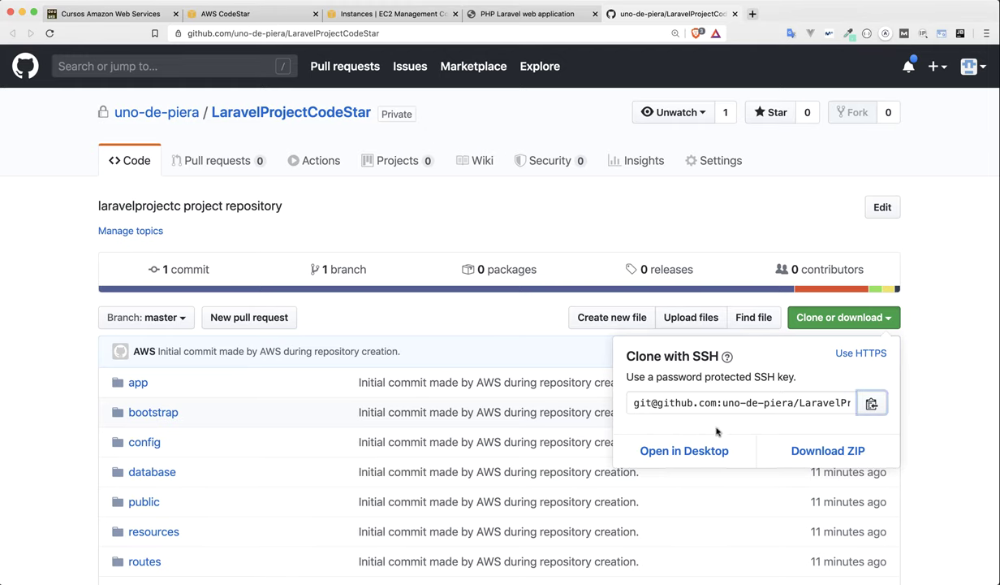
Switch GitHub's clone URL to HTTPS and copy it.
click(855, 352)
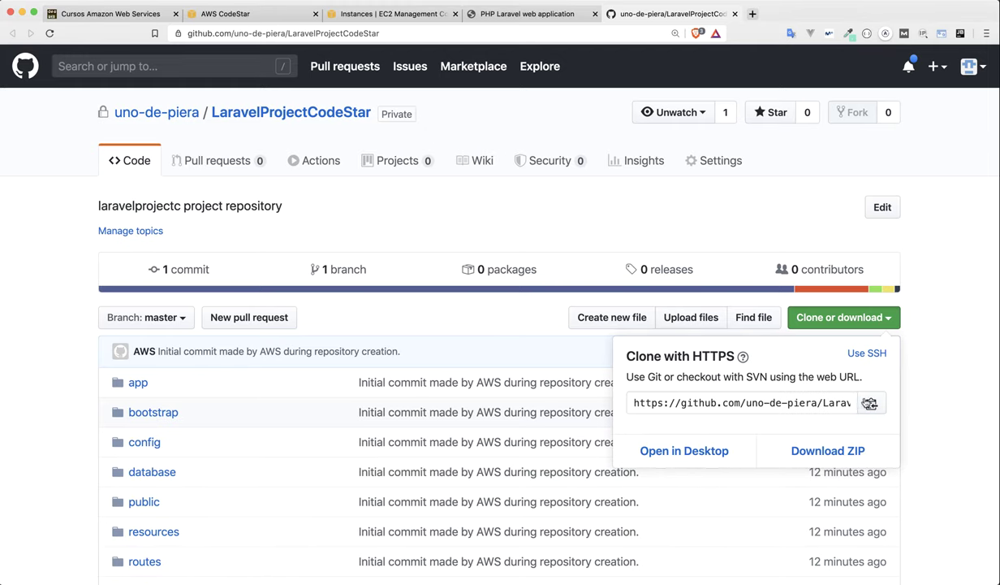
click(870, 403)
key(super+Tab)
Clone LaravelProjectCodeStar using its HTTPS URL with git clone, then clear the terminal.
text(git clone)
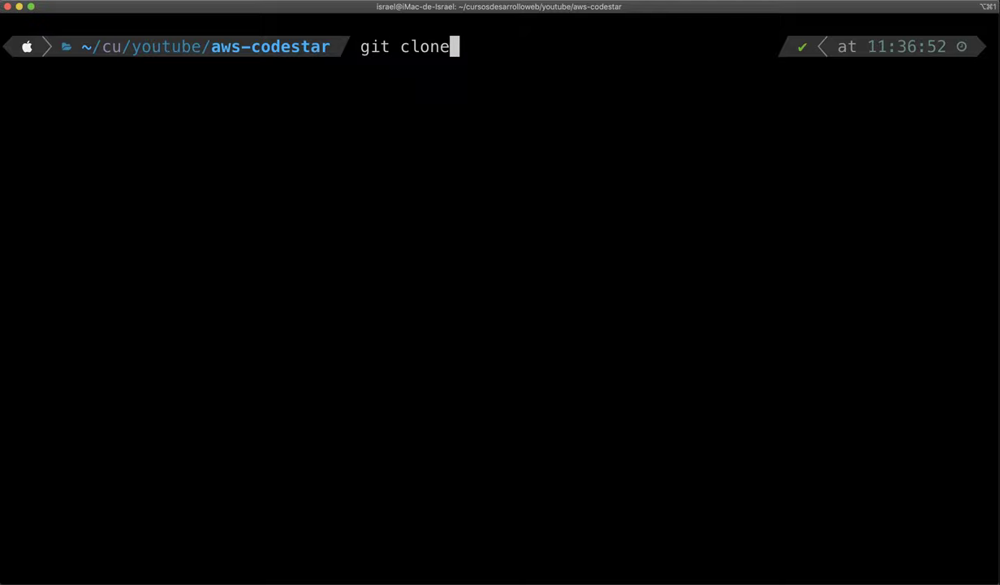
key(super+v)
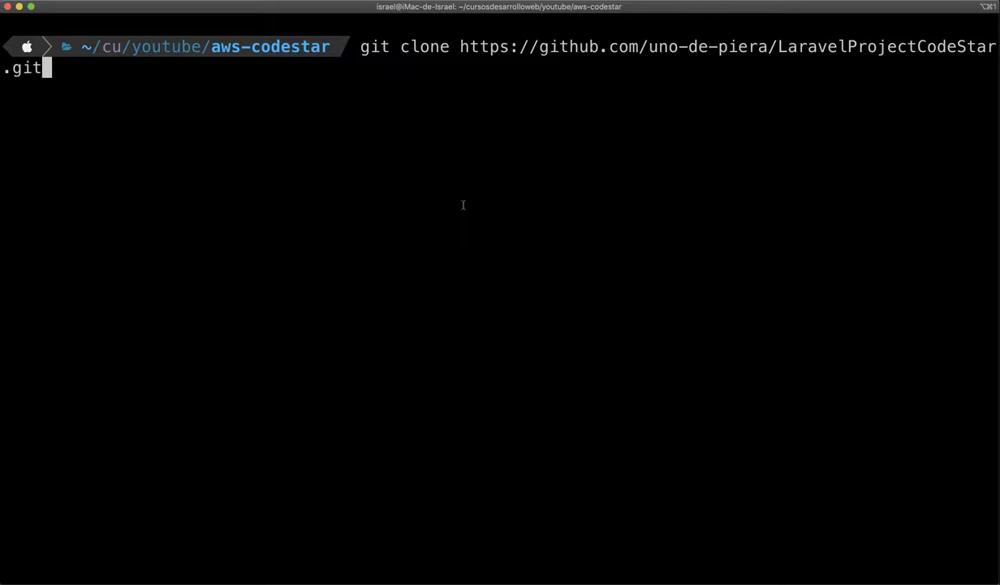
key(Return)
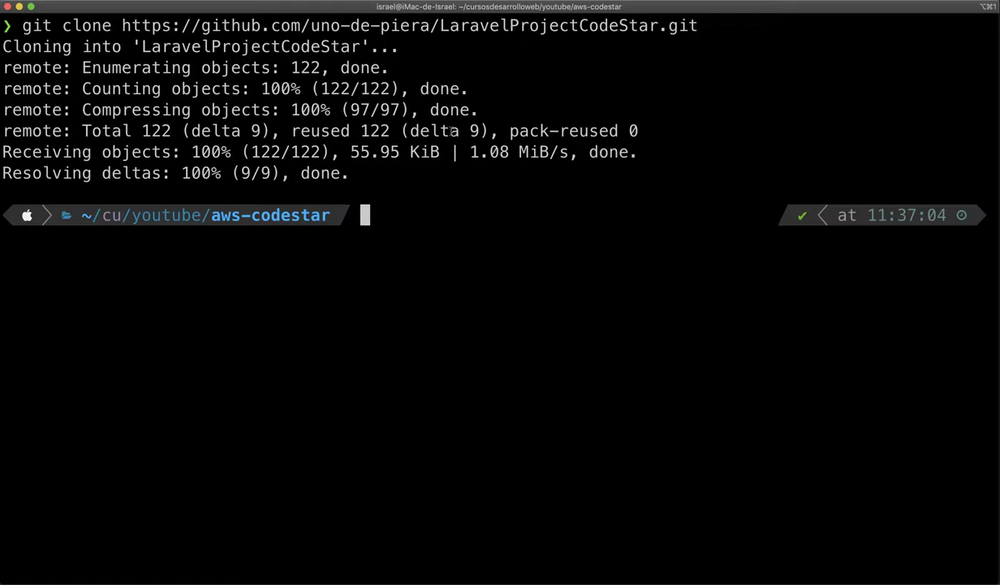
text(clear)
key(Return)
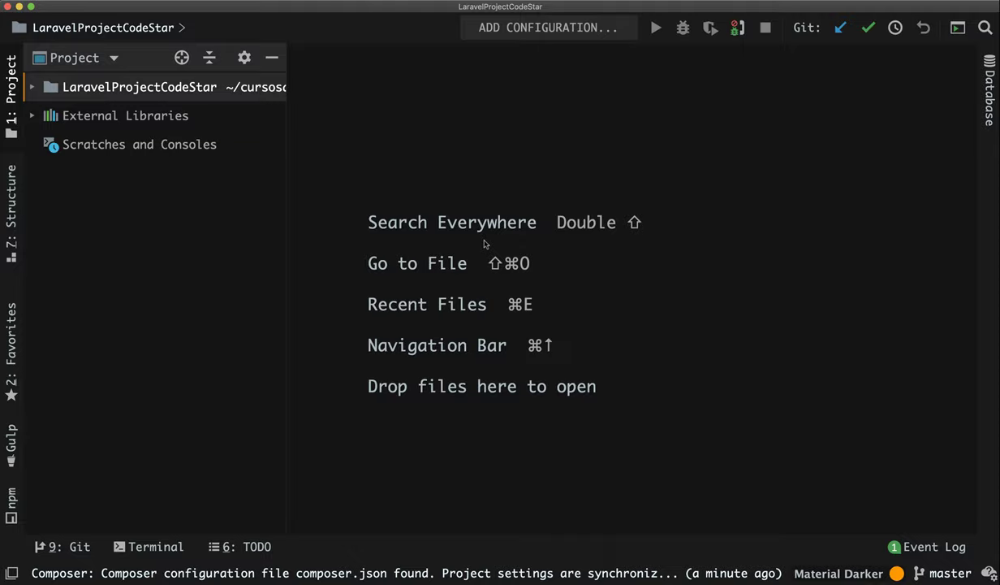
Open resources/views/welcome.blade.php via Search Everywhere and place the cursor after Congratulations.
key(shift)
key(shift)
text(welc)
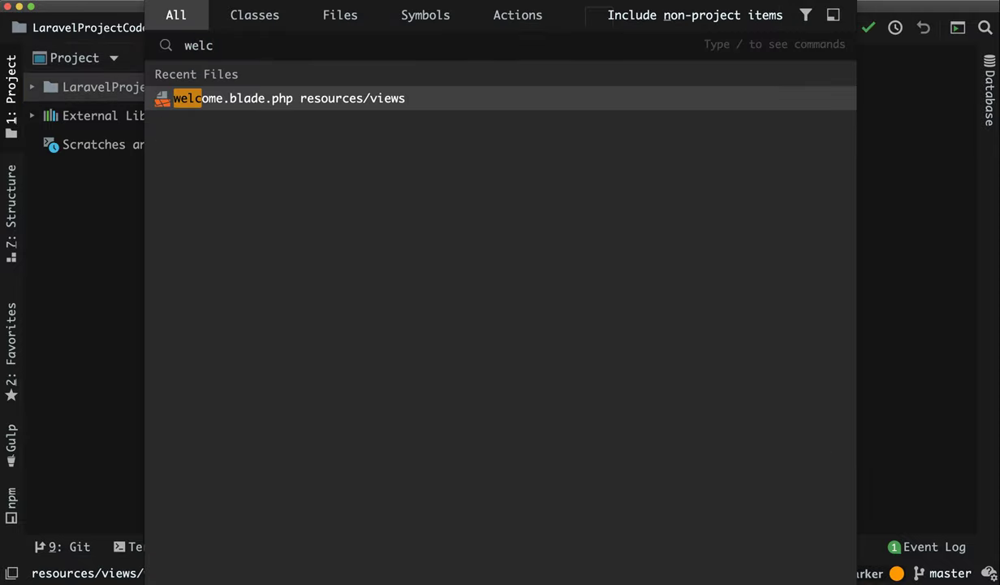
key(Return)
click(677, 186)
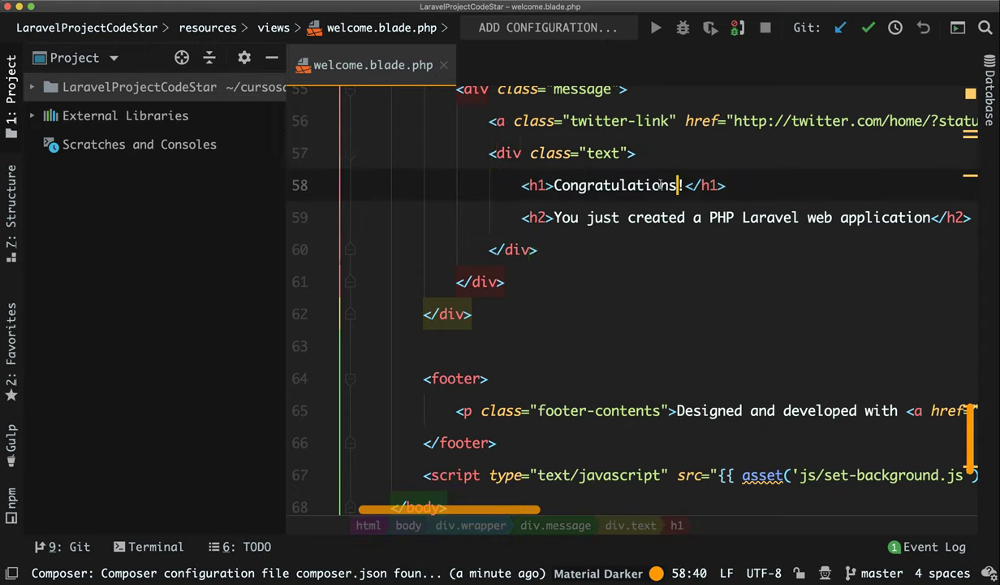
Check the current Congratulations! heading on the live Laravel welcome page.
key(super+Tab)
key(super+Tab)
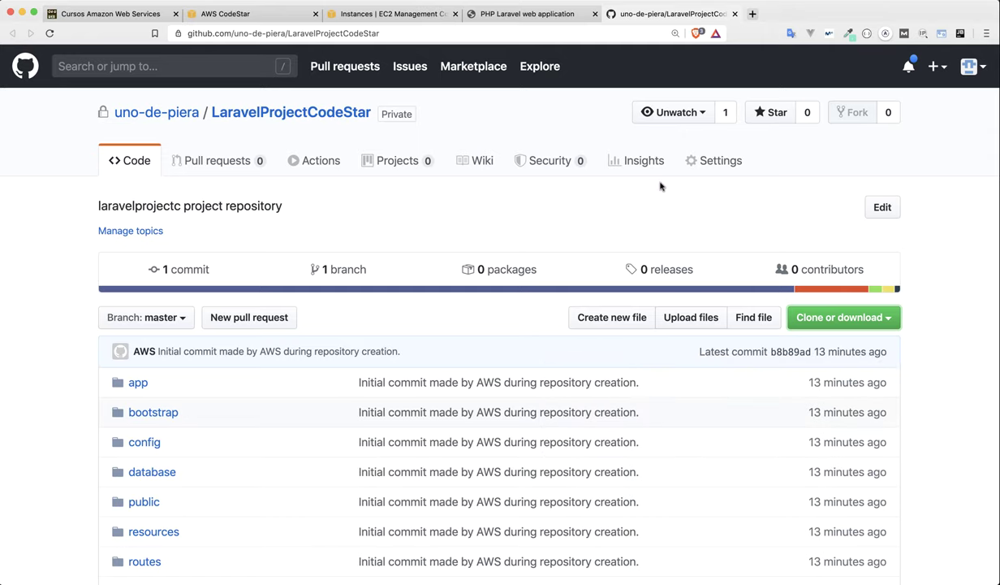
click(569, 8)
drag(500, 244, 691, 244)
click(665, 208)
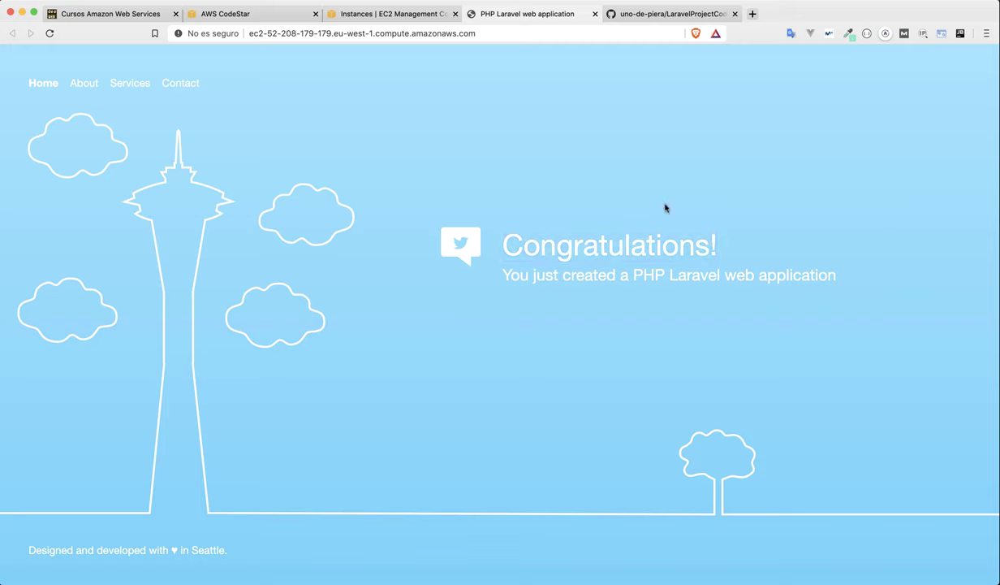
Append !!! to the h1 heading in the editor so it reads Congratulations!!!!
key(super+Tab)
text(!!!)
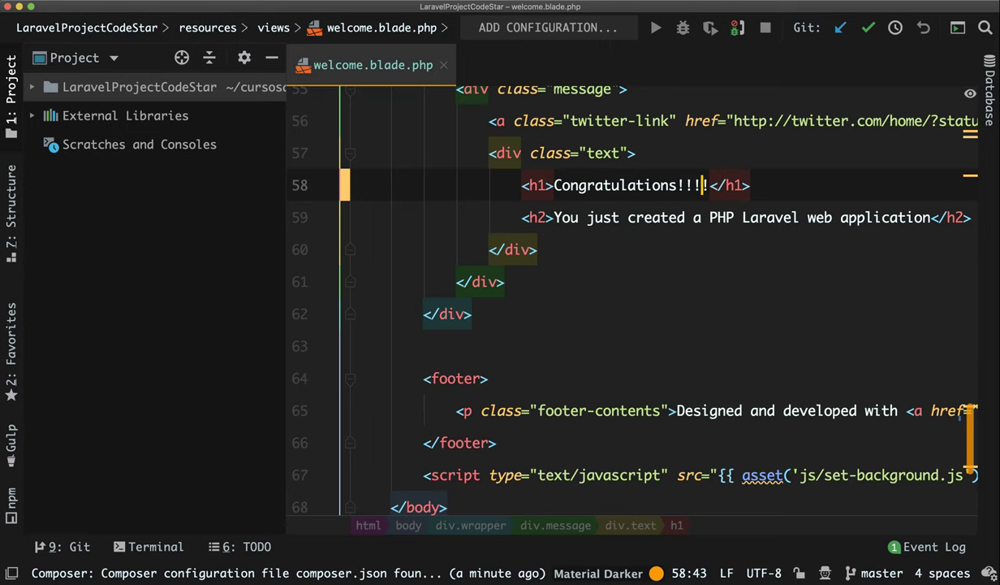
click(578, 254)
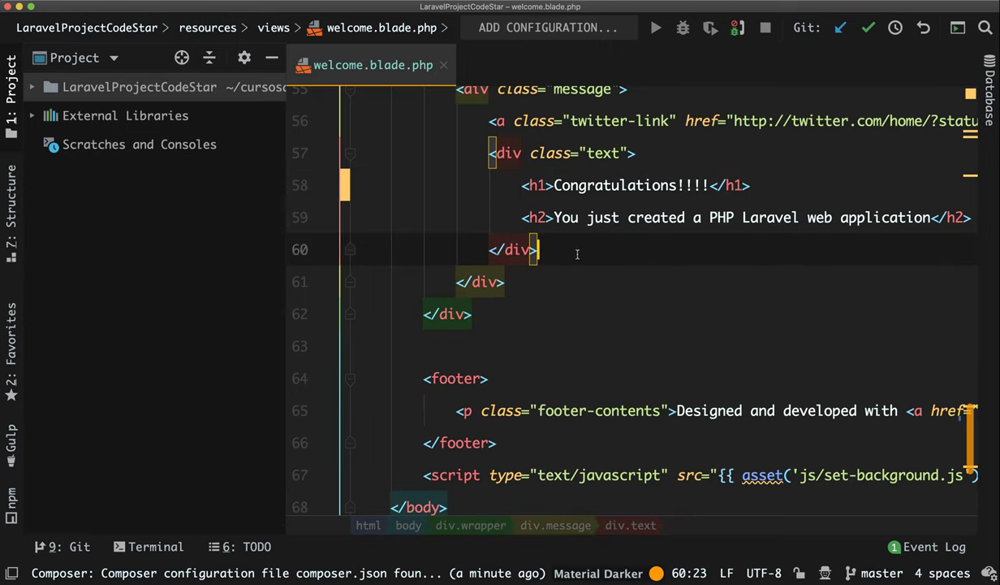
key(super+Tab)
key(super+Tab)
key(super+Tab)
Change into the LaravelProjectCodeStar folder in the terminal.
text(git c)
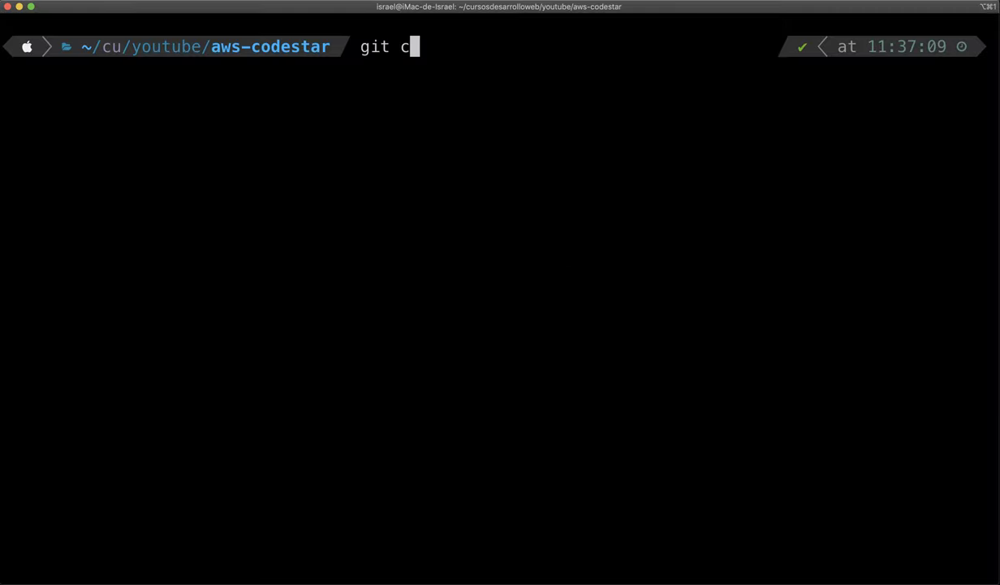
key(BackSpace)
key(BackSpace)
key(BackSpace)
key(BackSpace)
key(BackSpace)
text(cd)
key(Tab)
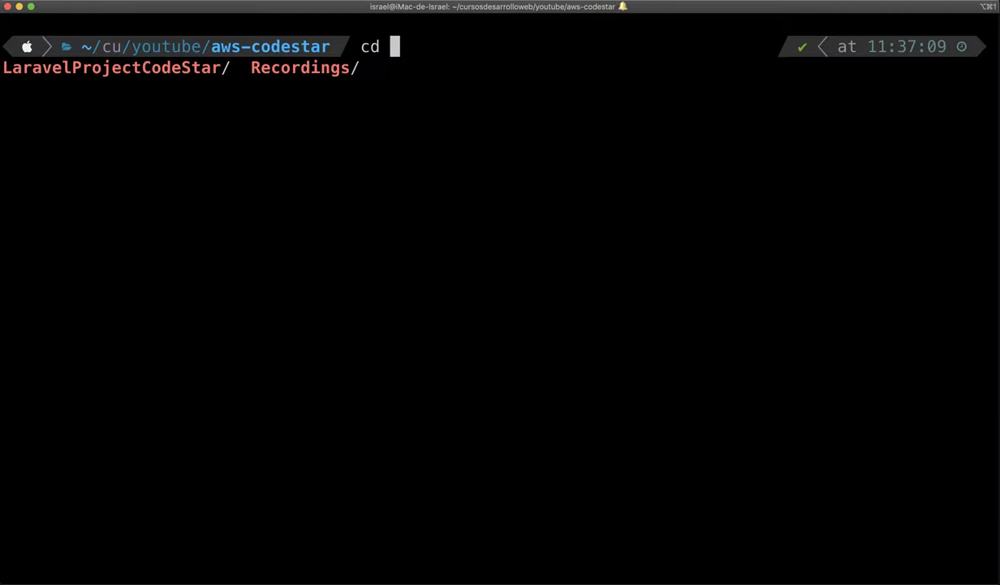
key(Tab)
key(Return)
key(Return)
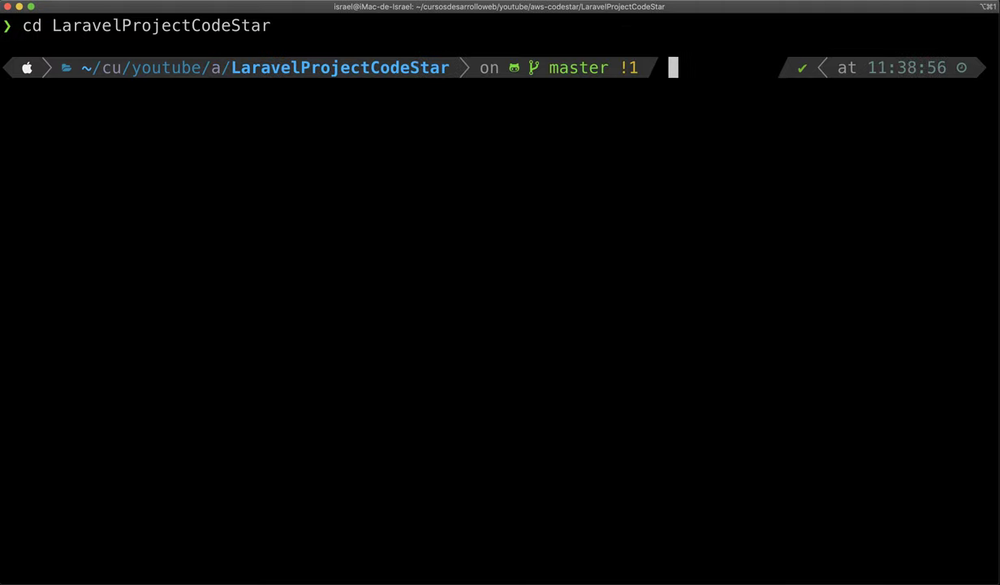
Commit the edit with message "Update" and push it to origin master.
text(git comm)
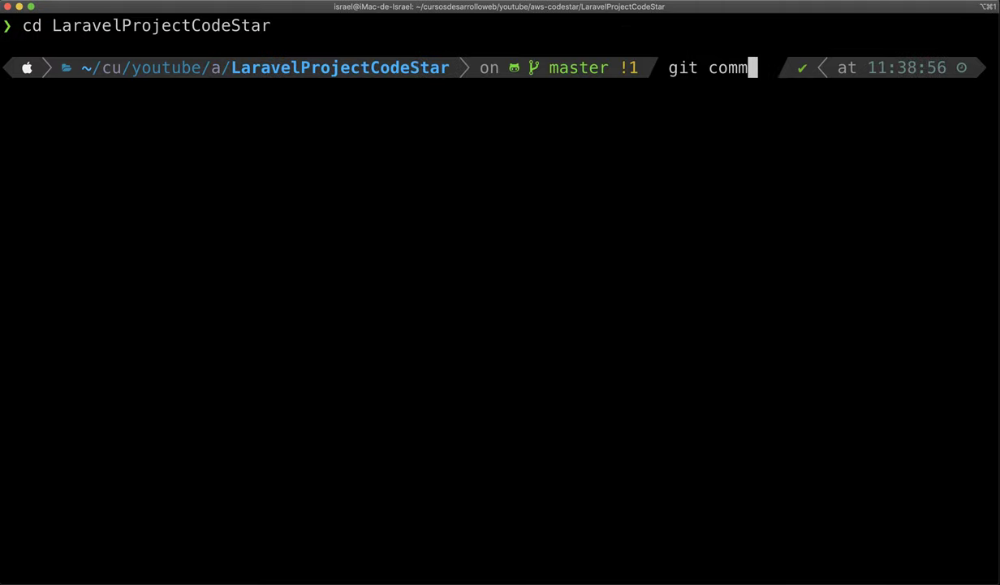
text(it -am "Update")
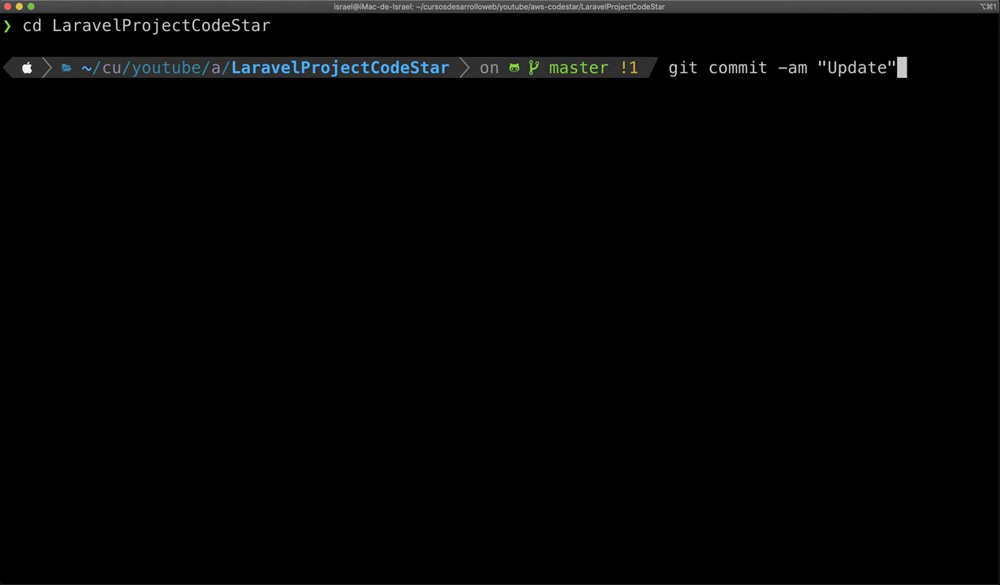
key(Return)
text(git pus)
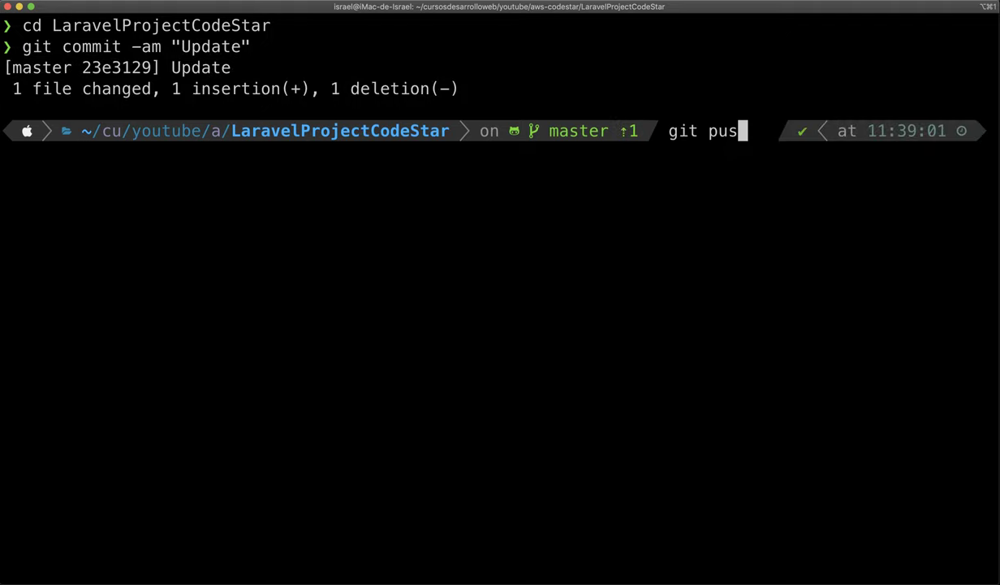
text(h origin master)
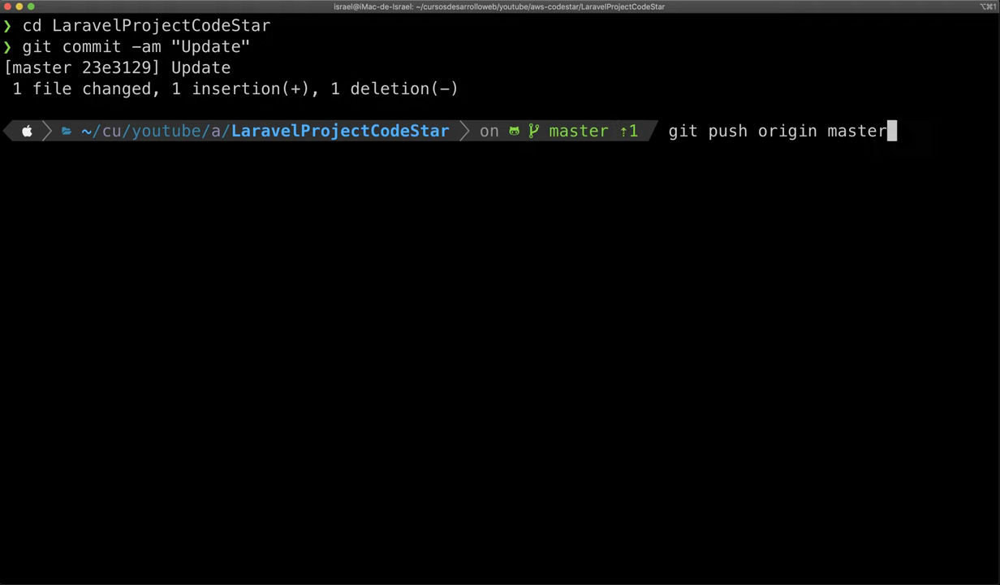
key(Return)
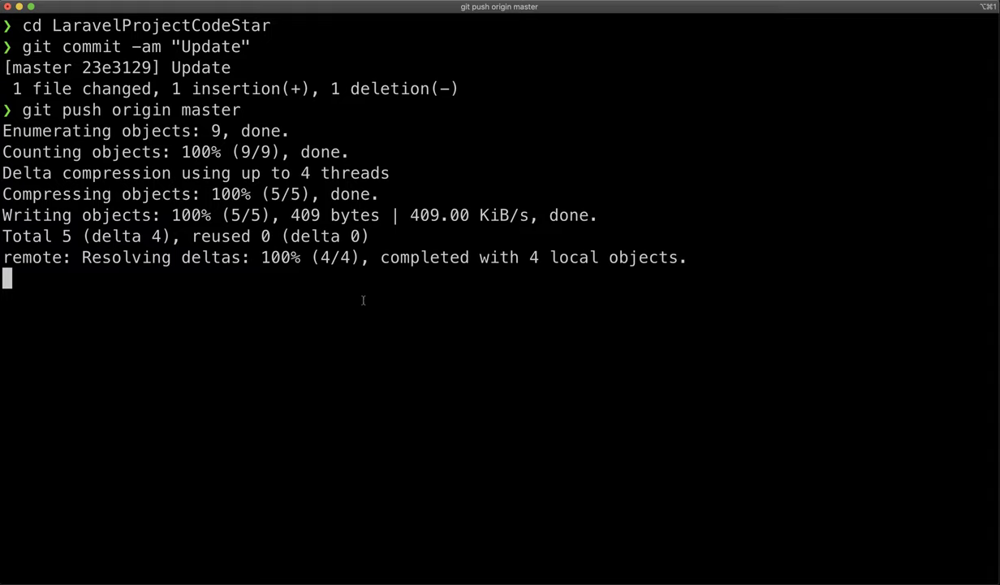
key(super+Tab)
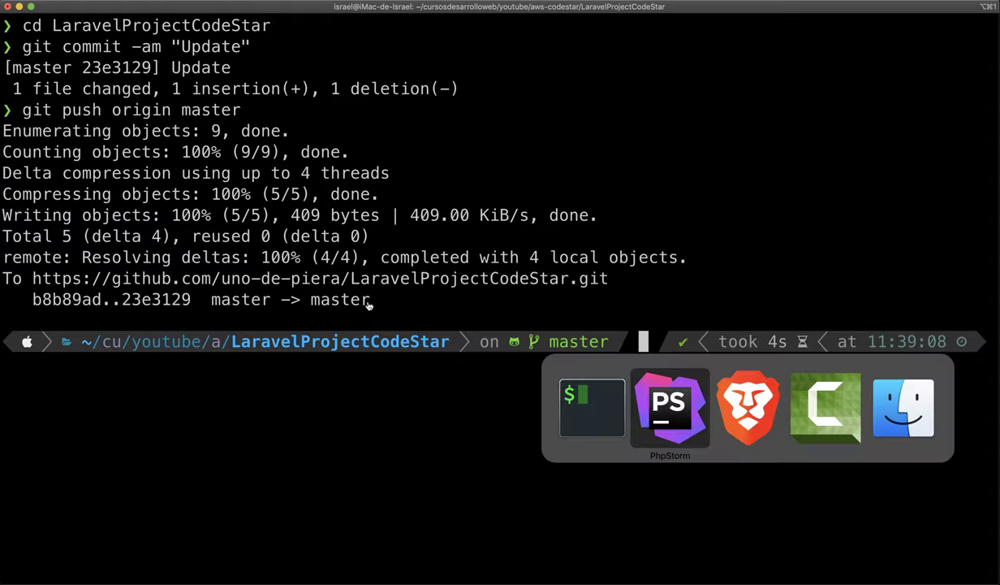
key(super+Tab)
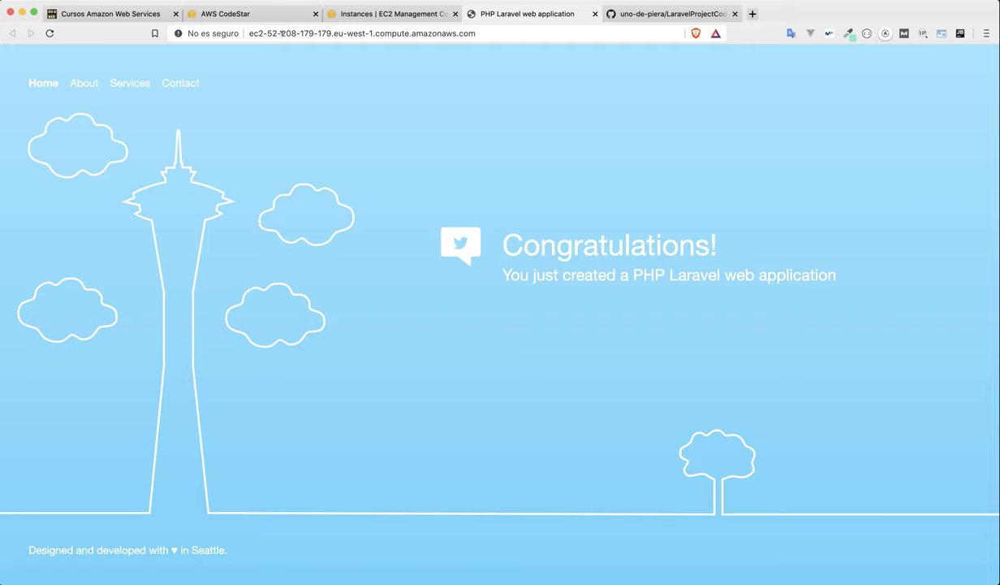
Confirm the Update commit in CodeStar's Commit history and the pipeline's Source stage starting.
click(246, 14)
scroll(569, 341, down, 4)
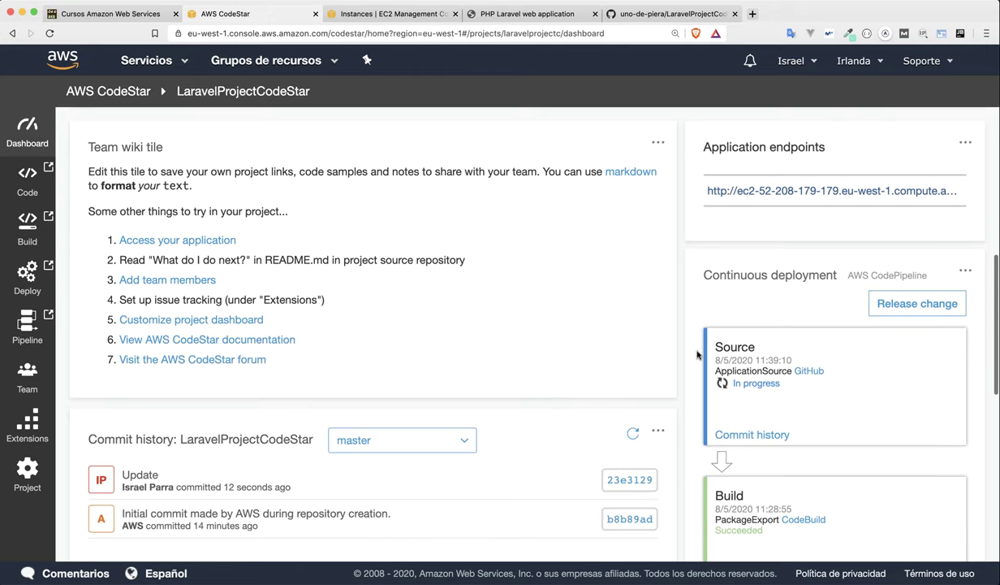
scroll(692, 360, down, 1)
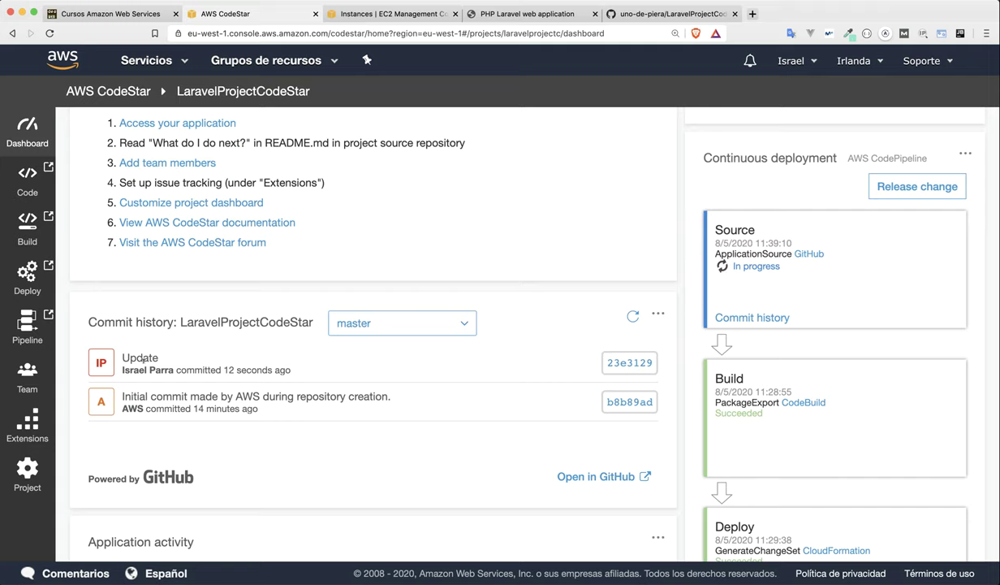
drag(131, 355, 138, 354)
scroll(753, 319, down, 2)
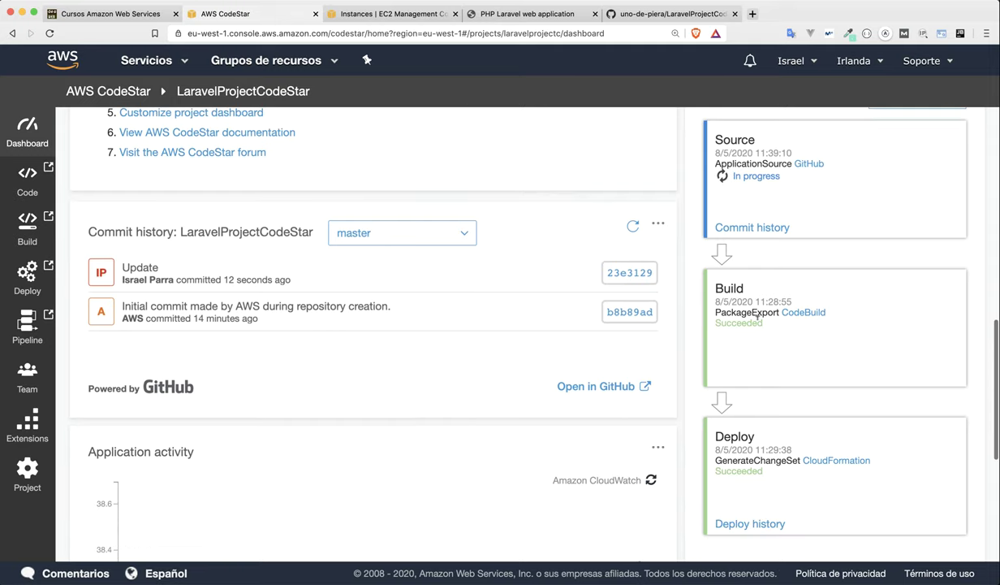
scroll(776, 328, down, 2)
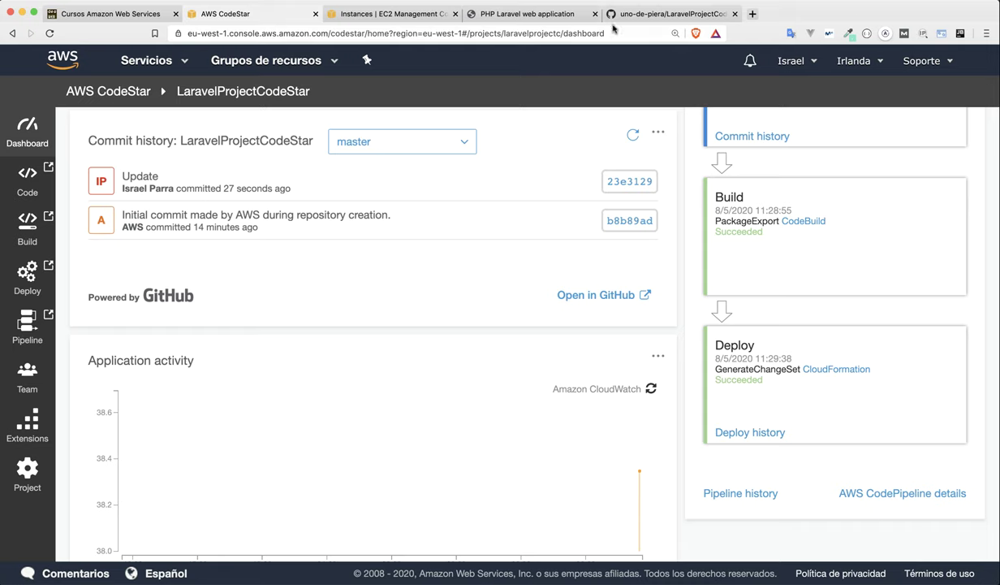
click(662, 13)
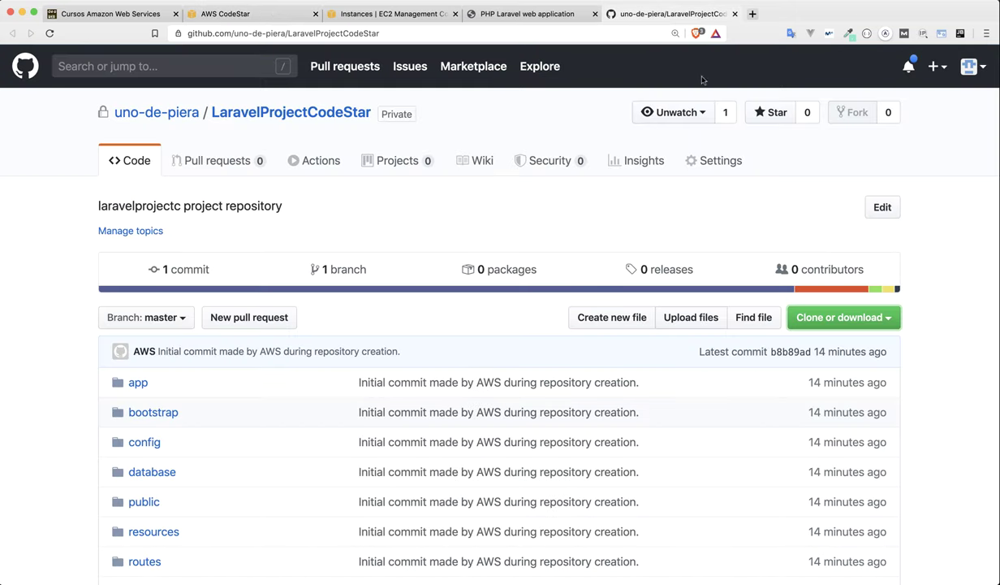
click(699, 161)
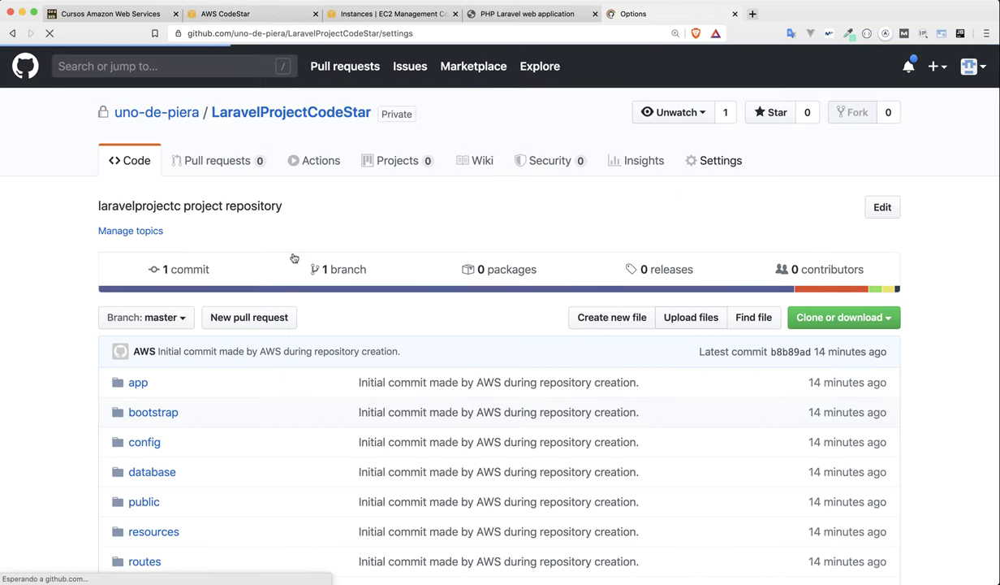
click(149, 306)
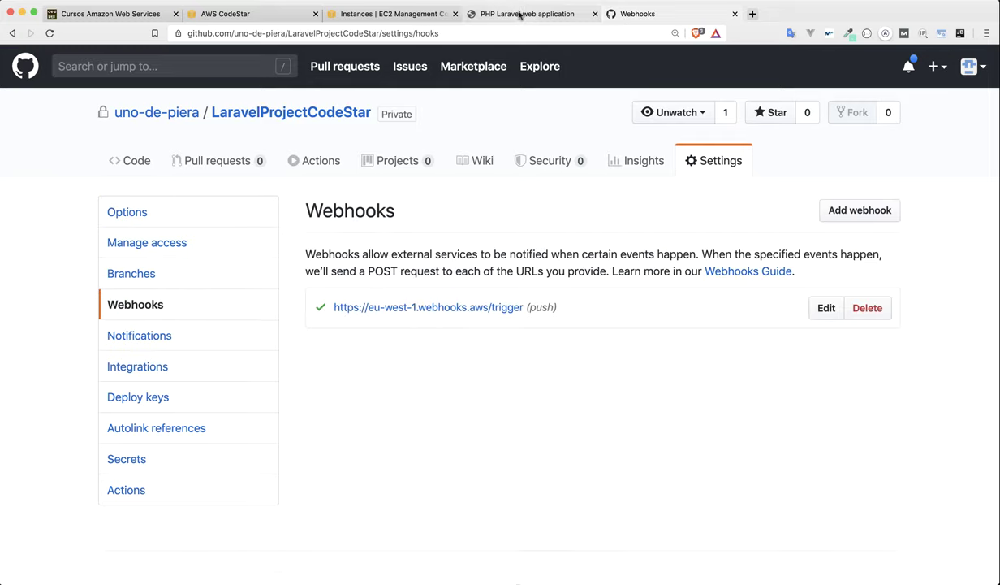
click(262, 14)
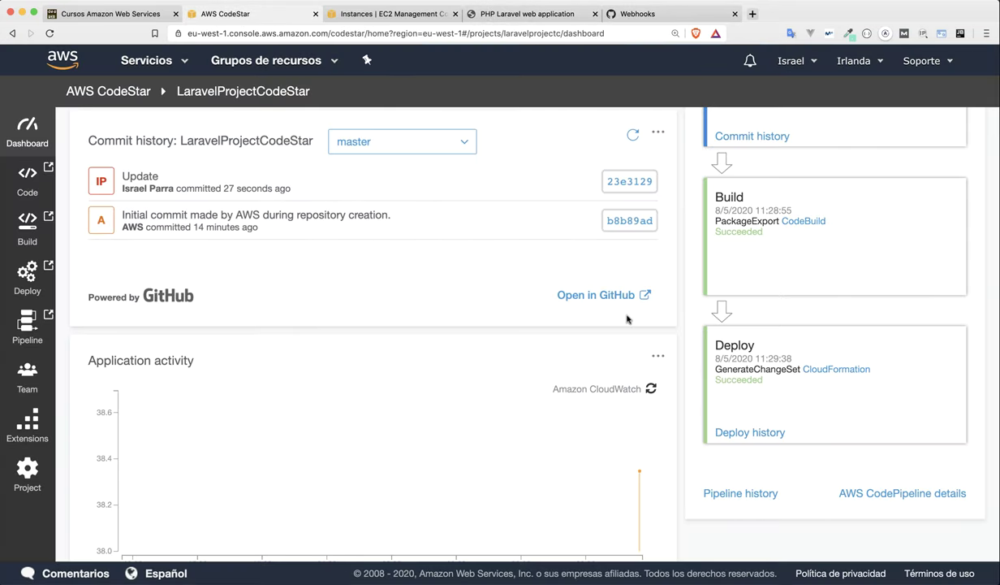
Verify the Update commit in Commit history and the Build stage running, glancing at the live page.
scroll(689, 307, up, 5)
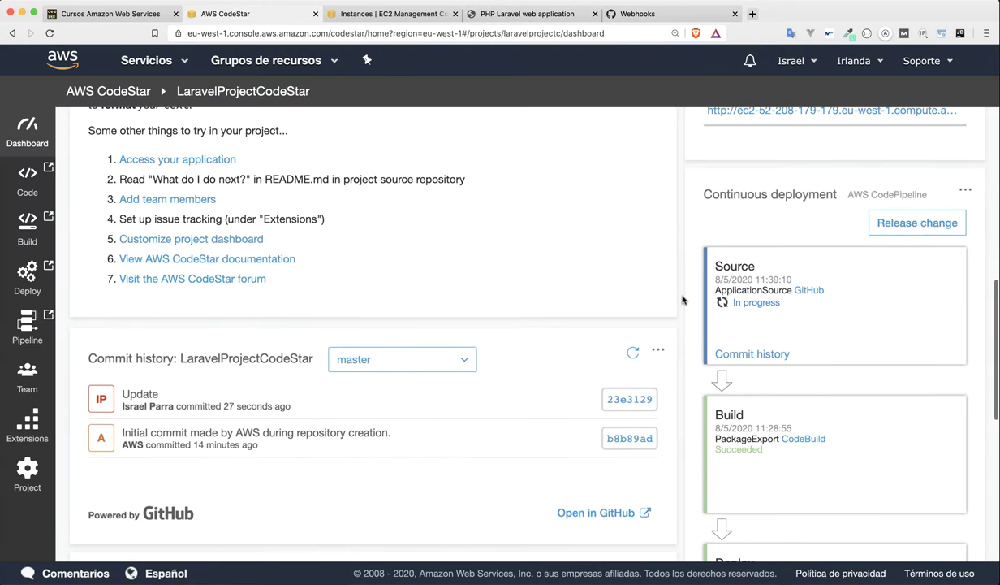
scroll(707, 324, down, 2)
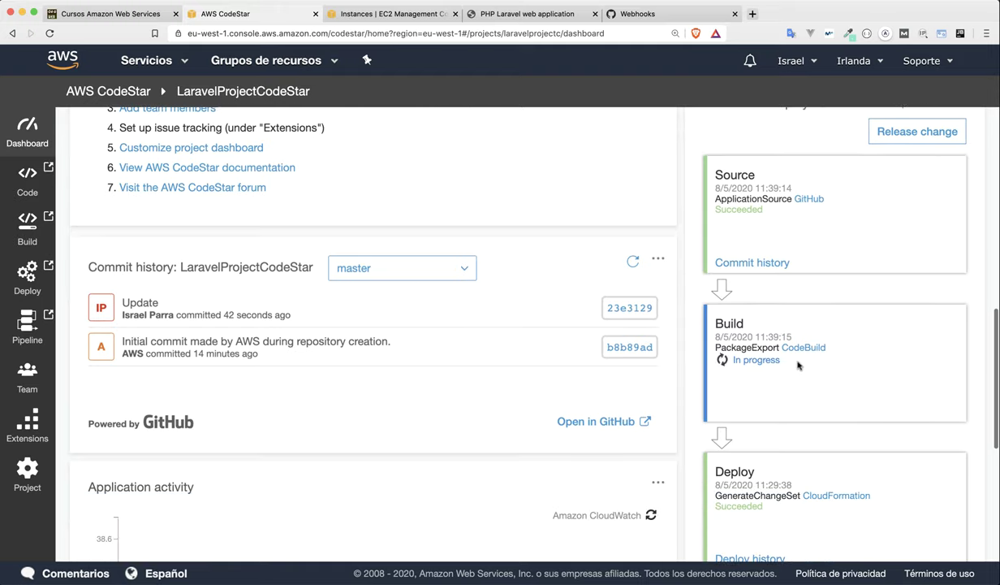
scroll(778, 369, down, 1)
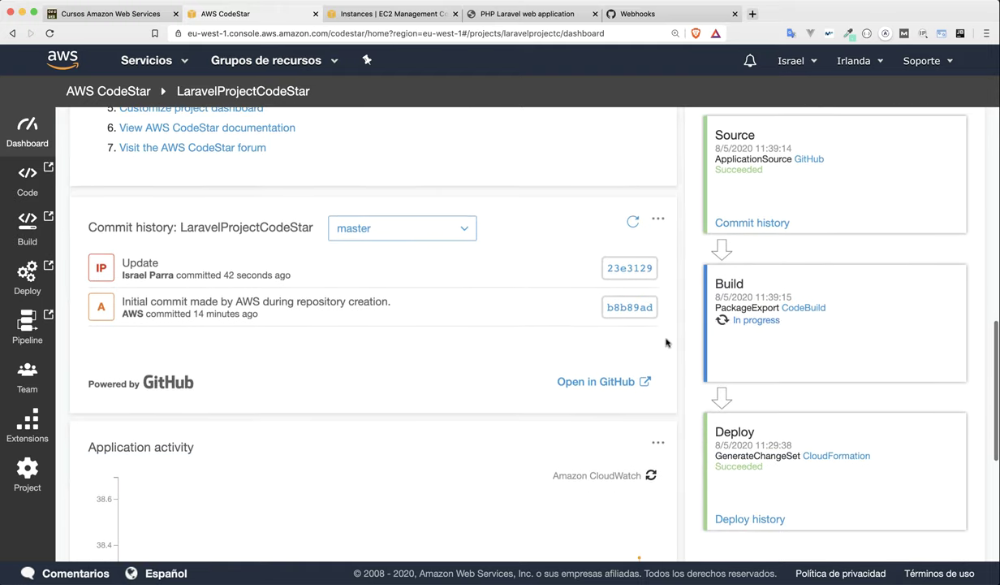
click(487, 15)
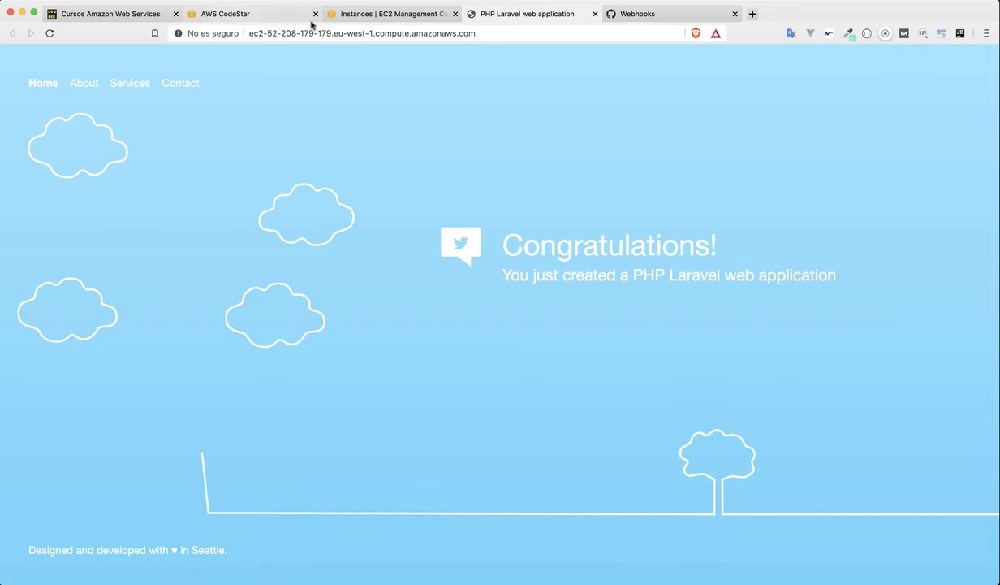
click(274, 15)
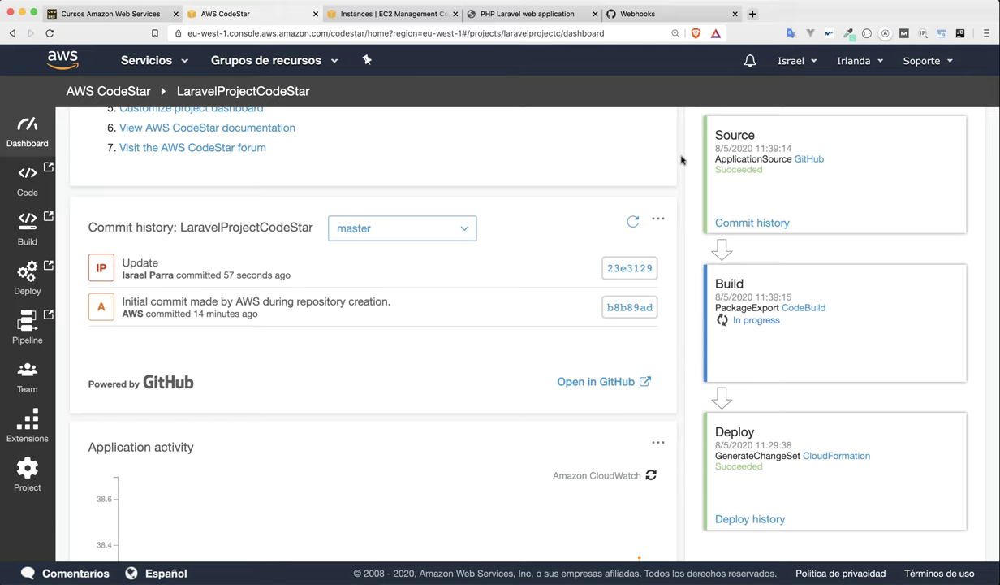
scroll(681, 160, up, 10)
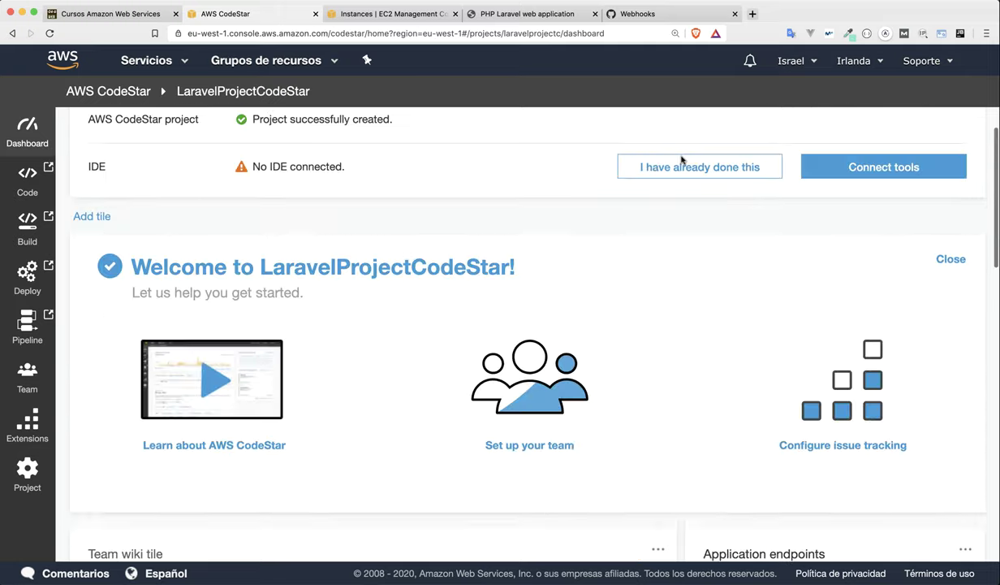
click(867, 509)
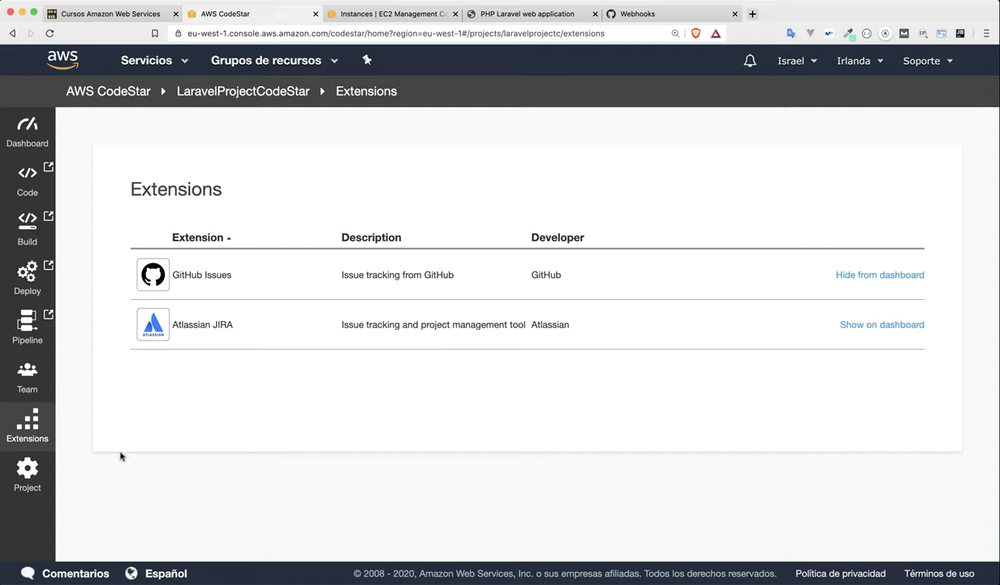
click(36, 469)
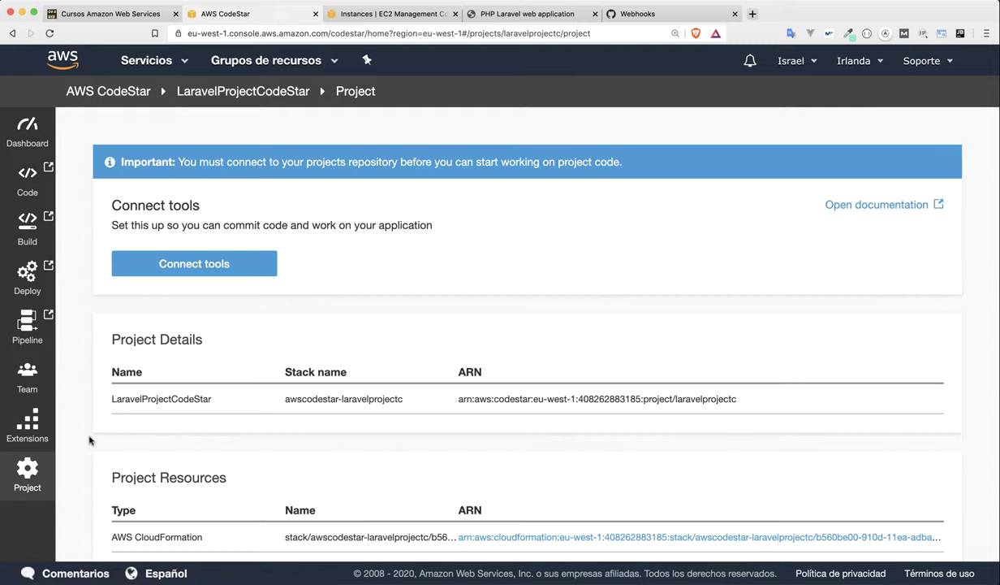
scroll(89, 439, down, 10)
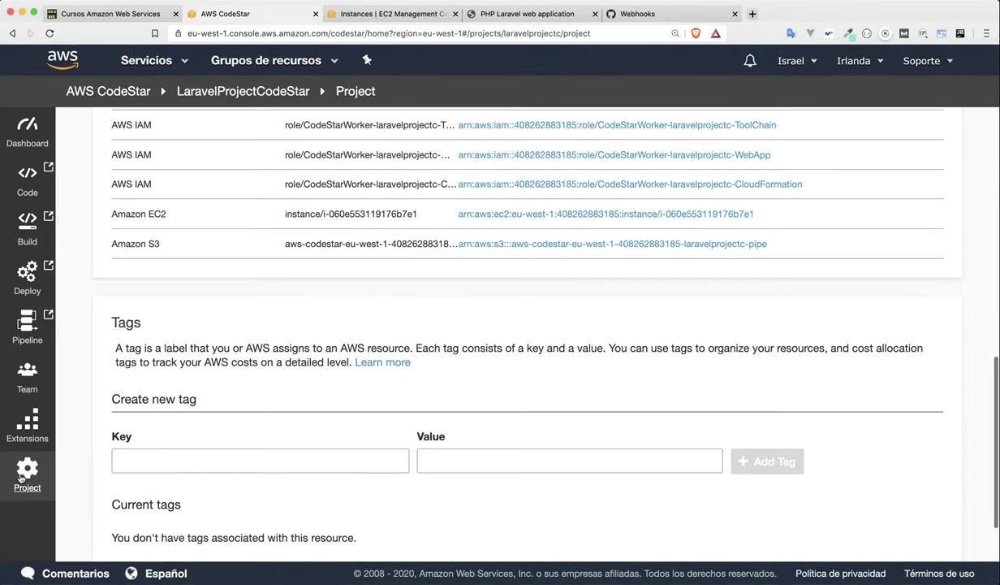
scroll(104, 461, down, 2)
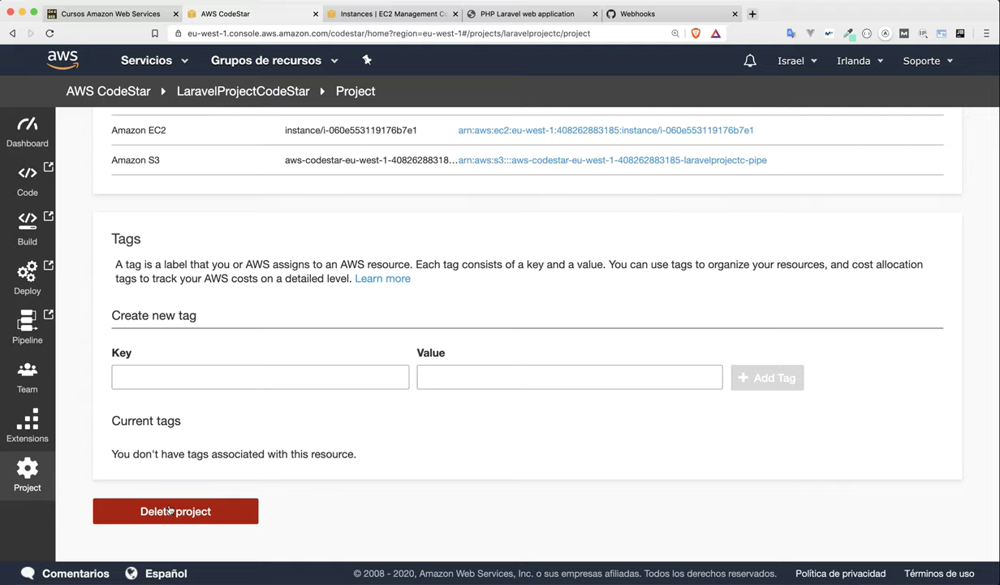
click(189, 509)
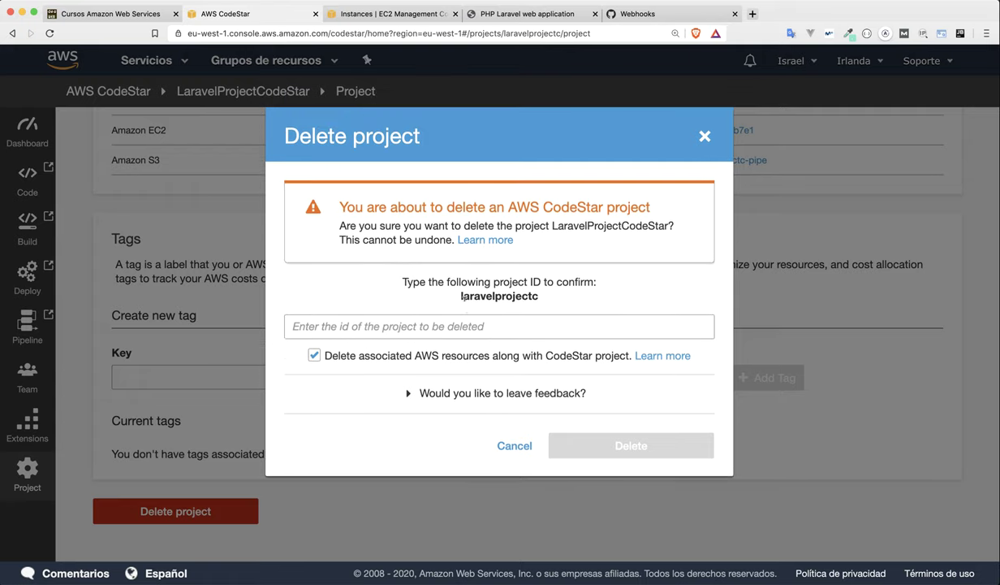
double_click(462, 296)
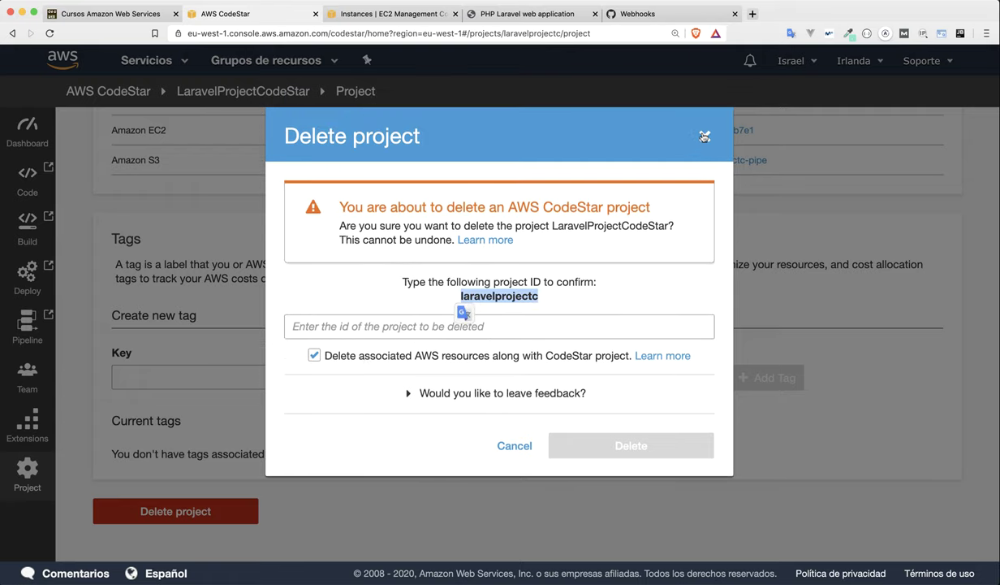
click(704, 137)
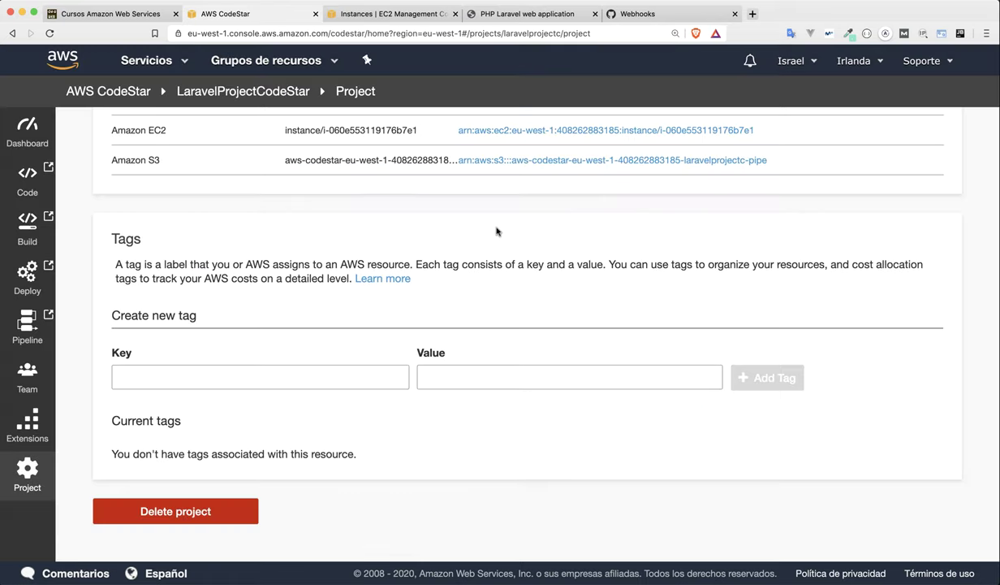
scroll(497, 231, up, 10)
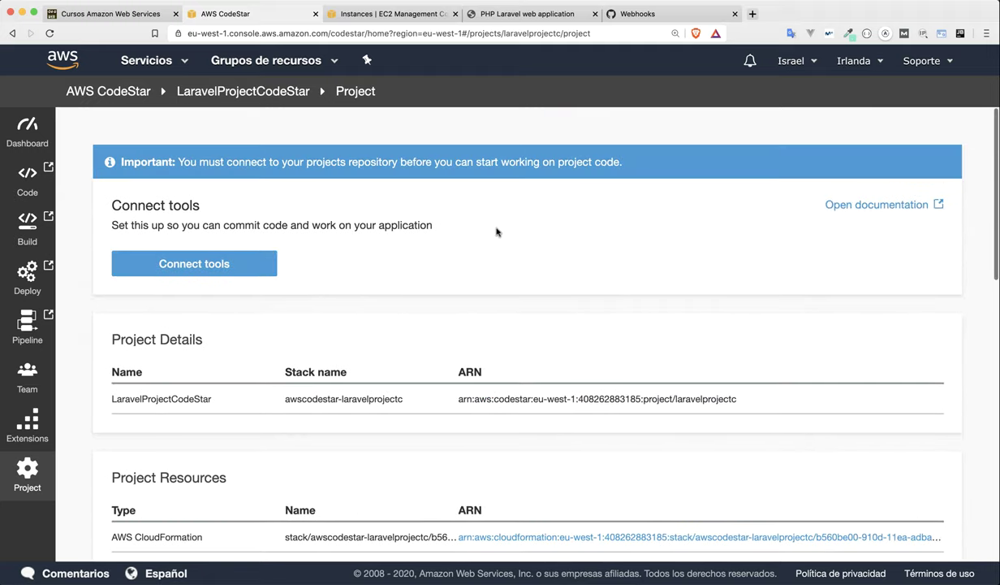
click(28, 132)
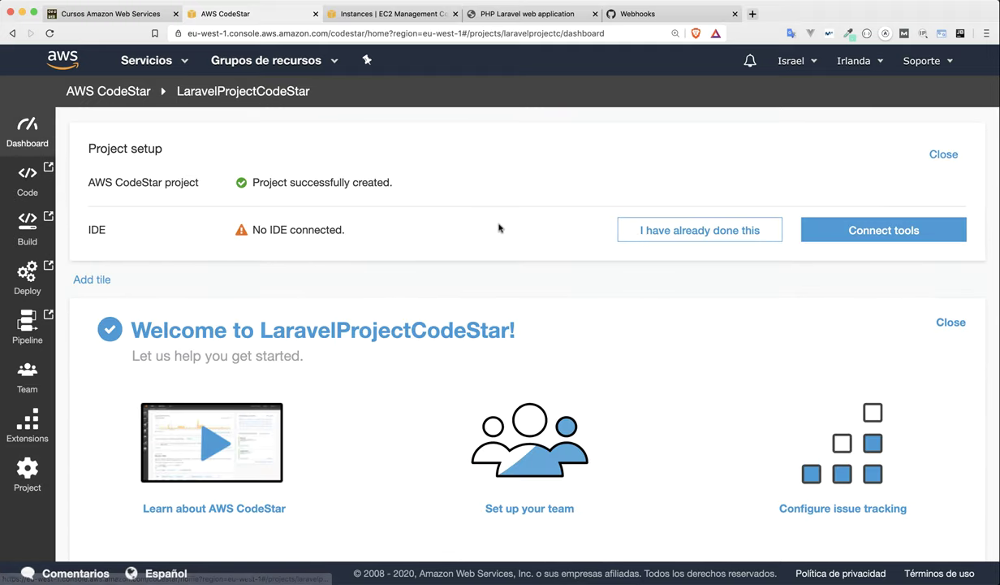
Watch the pipeline's Build and Deploy stages succeed, reloading the live app page meanwhile.
scroll(499, 228, down, 3)
scroll(502, 230, down, 2)
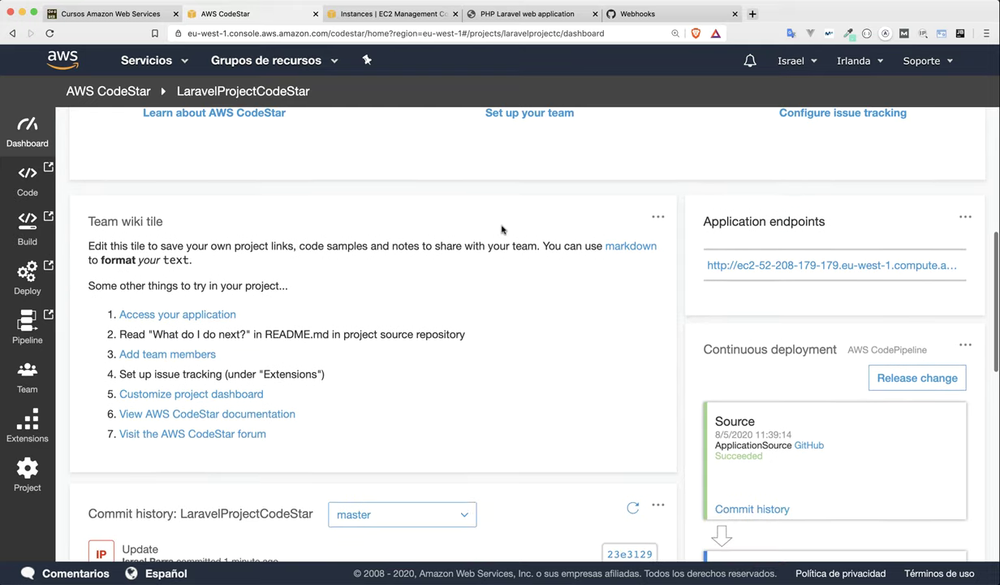
scroll(502, 230, down, 10)
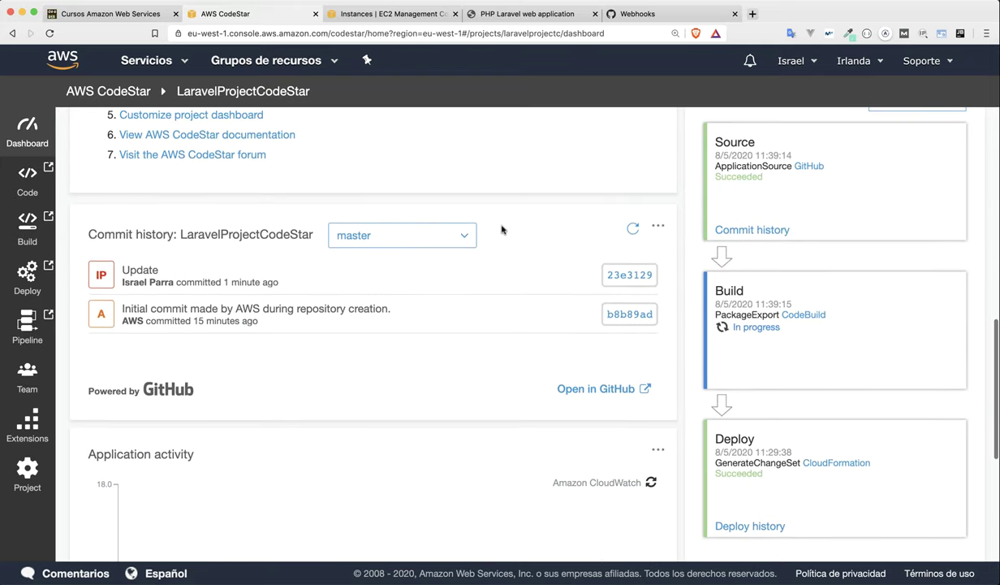
scroll(502, 230, down, 4)
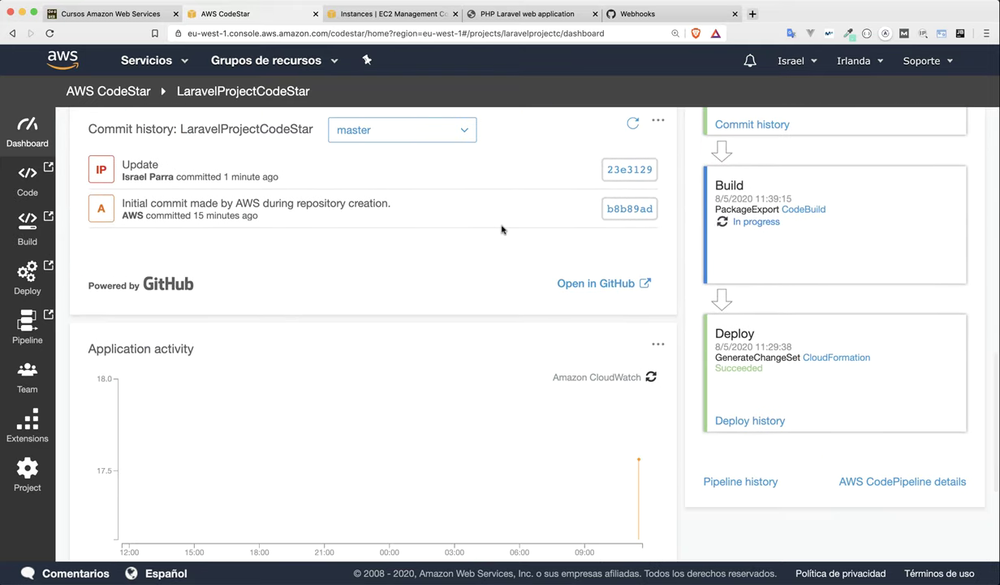
click(528, 14)
click(544, 31)
key(Return)
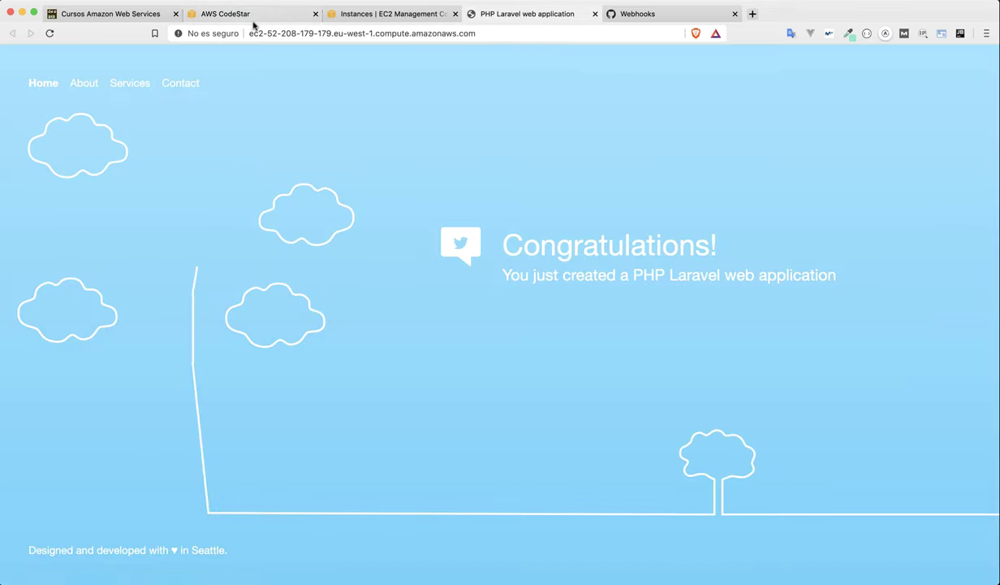
click(250, 16)
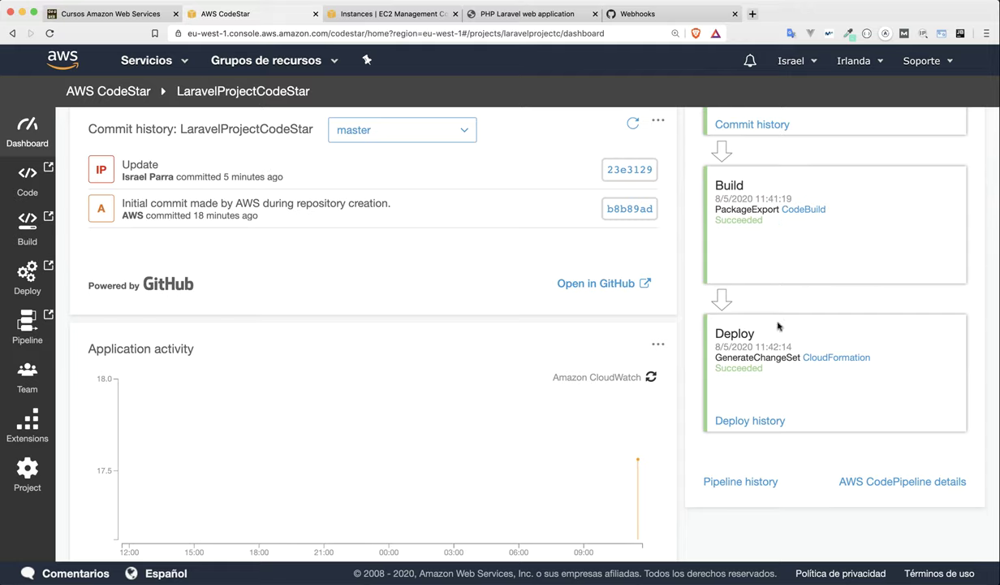
Reload the live Laravel page to confirm the heading now reads Congratulations!!!!
click(556, 22)
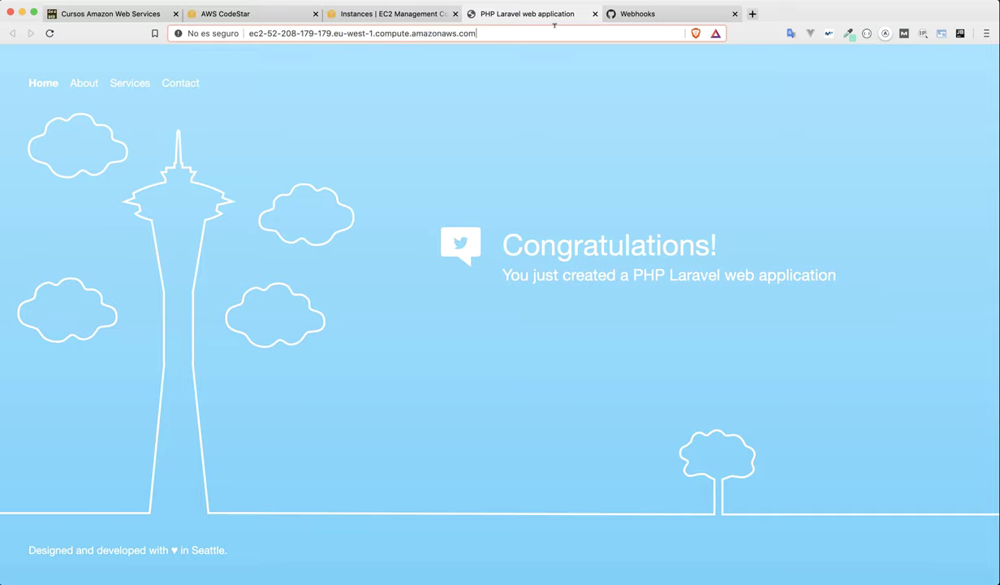
key(Return)
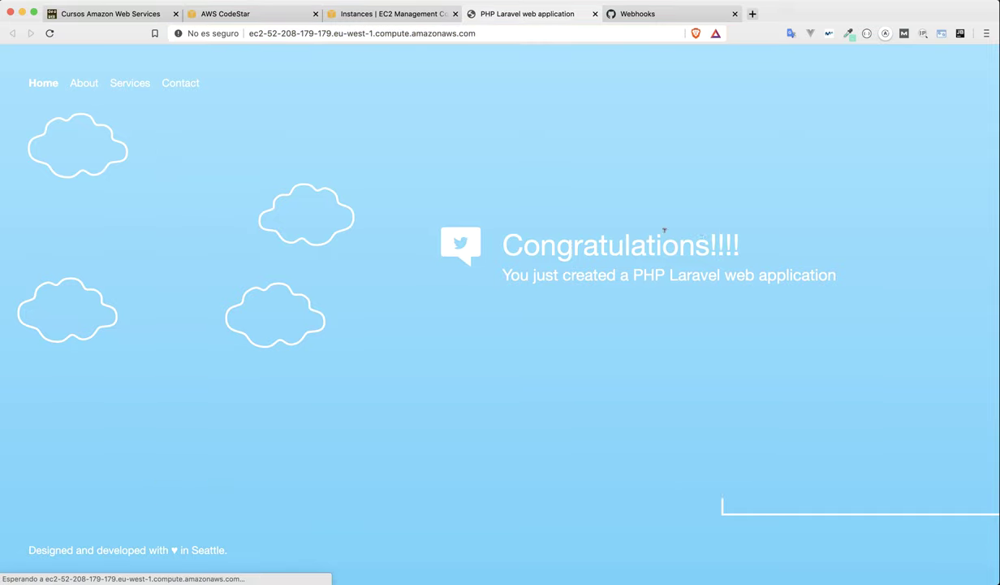
drag(737, 243, 501, 244)
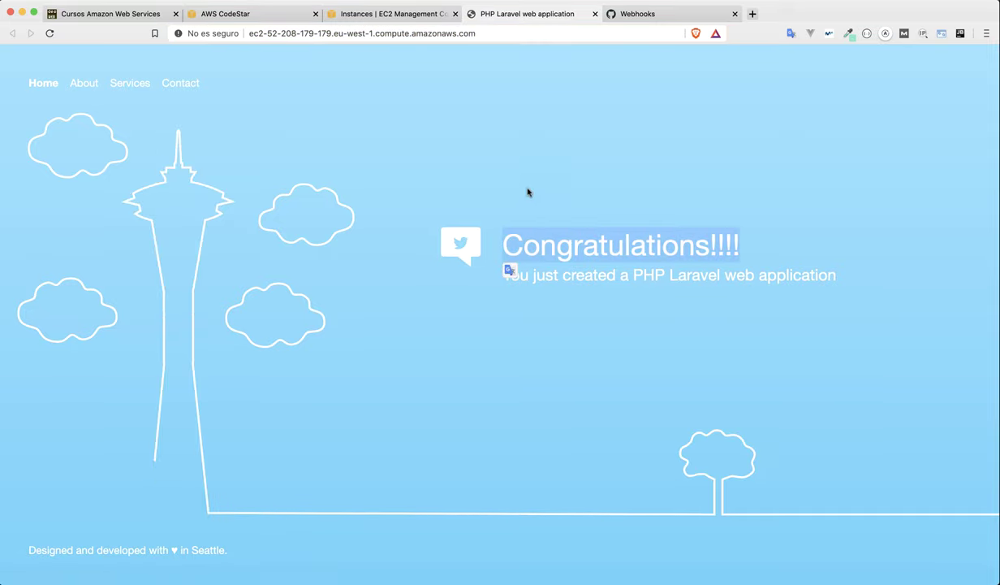
click(509, 271)
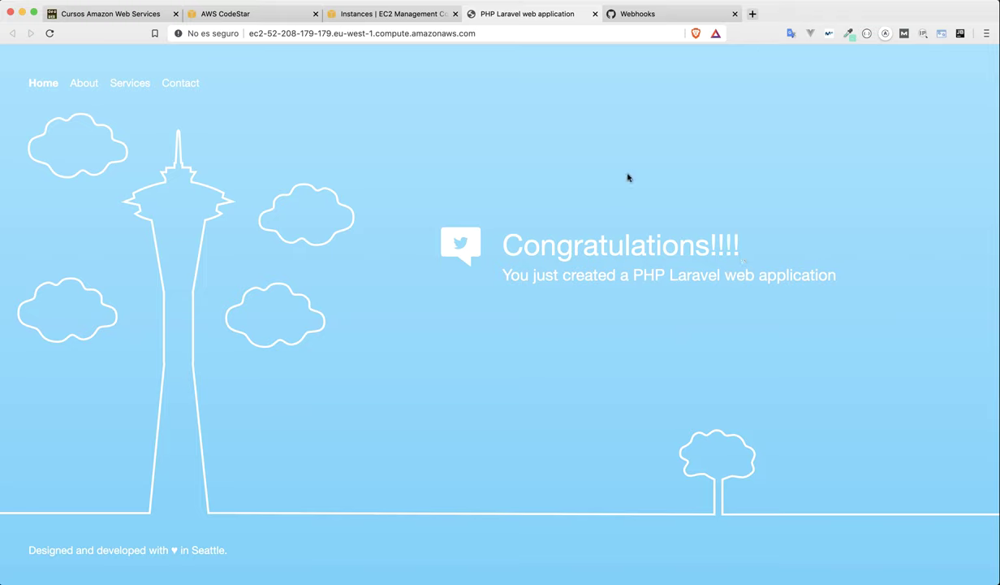
click(229, 14)
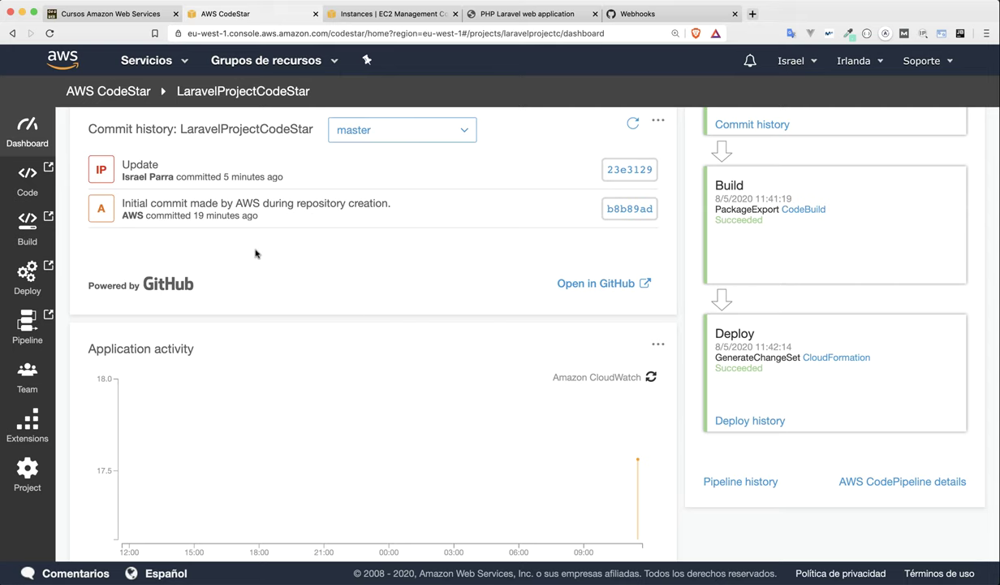
scroll(256, 253, up, 10)
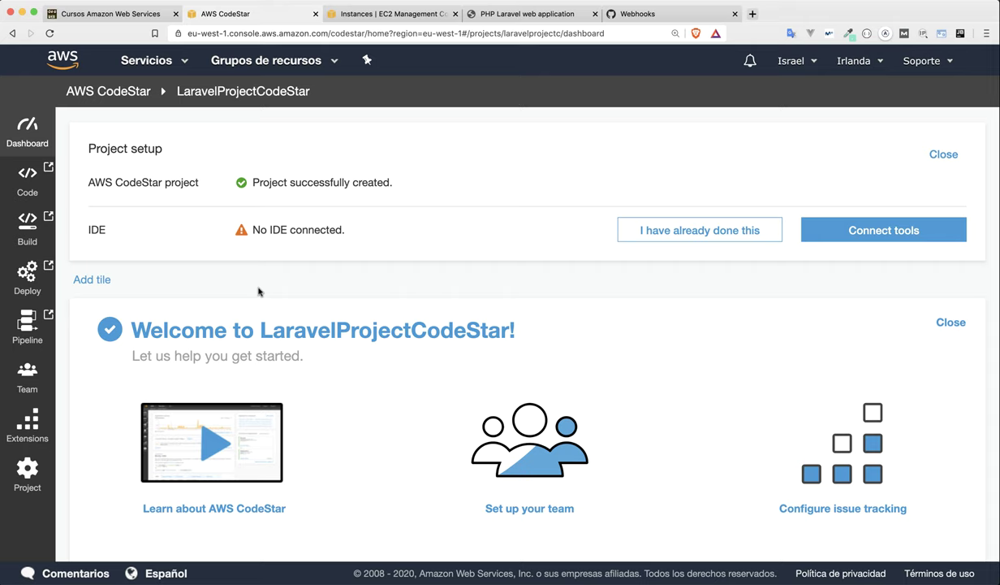
Switch to the Cursosdesarrolloweb Amazon Web Services course page.
click(109, 13)
scroll(259, 165, down, 1)
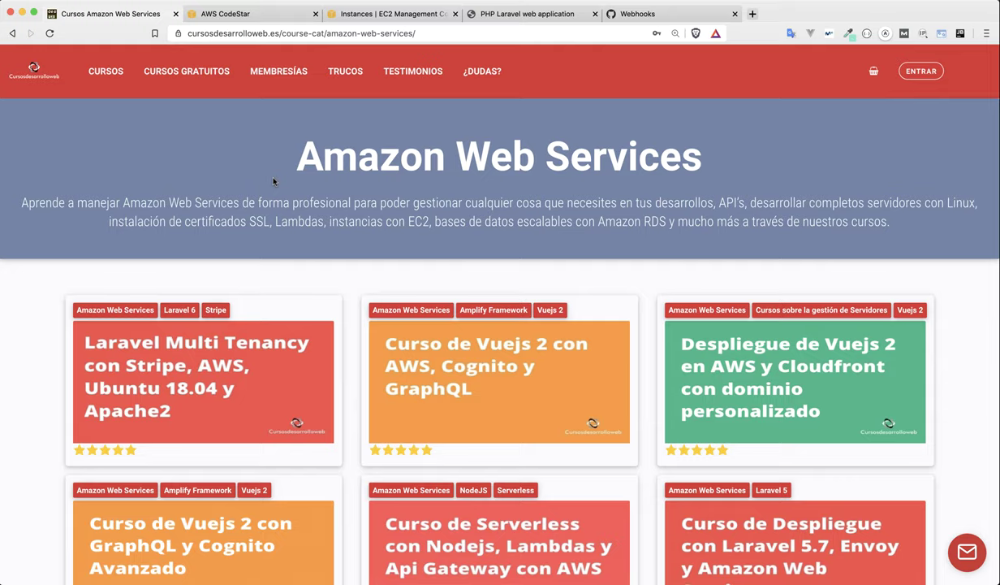
Open CURSOS and browse the Cursos de programación Online course cards.
click(100, 70)
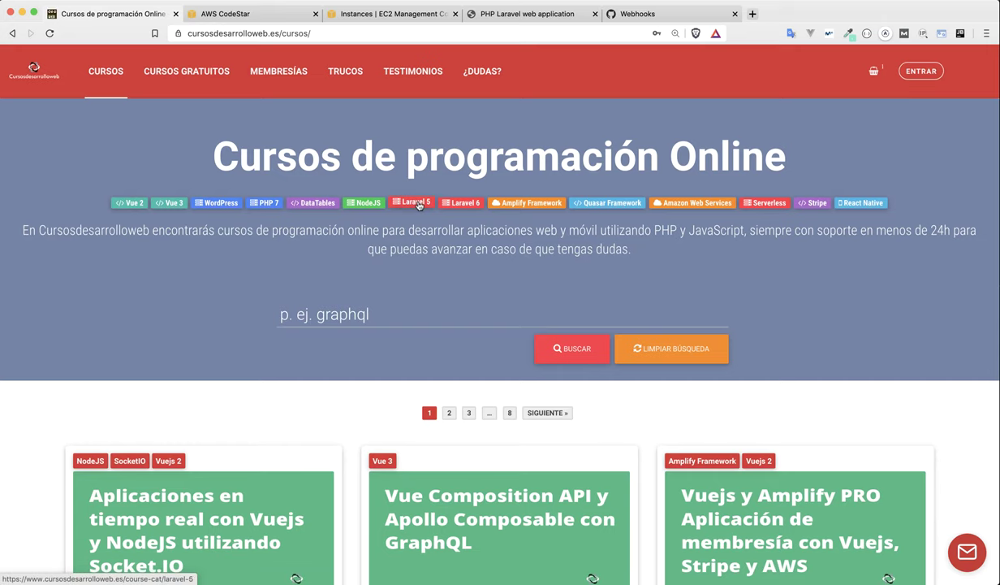
scroll(429, 293, down, 5)
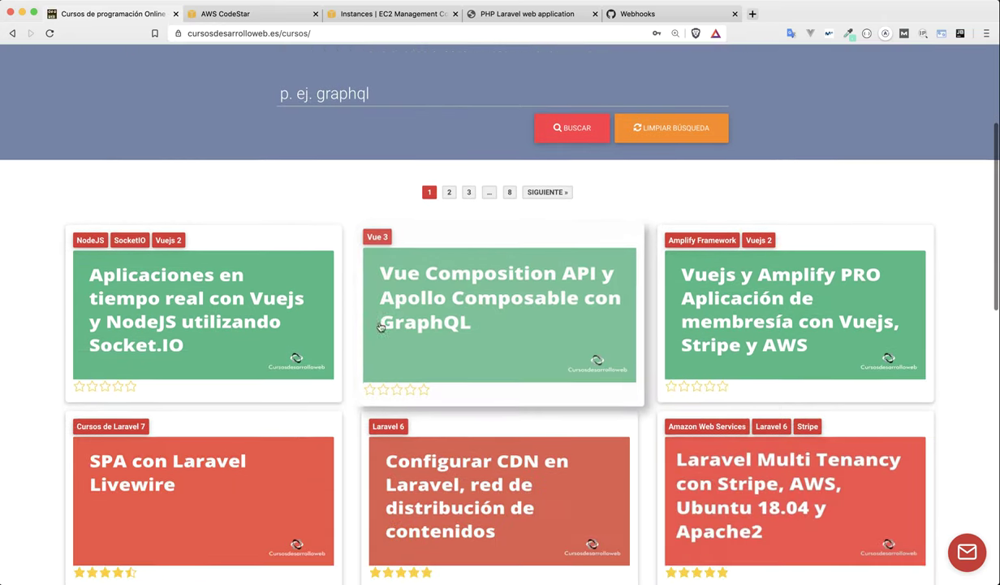
scroll(259, 300, up, 5)
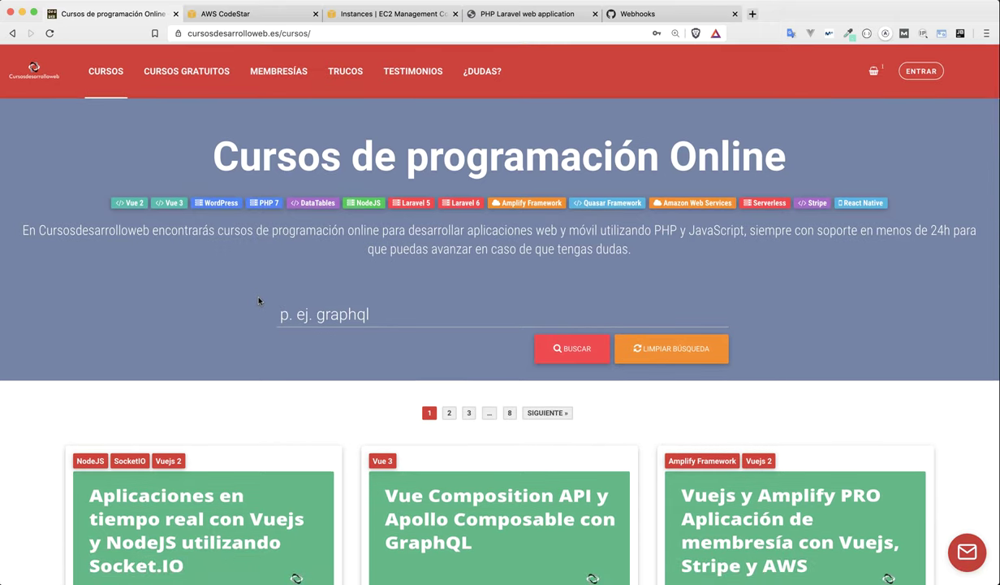
scroll(258, 300, down, 10)
scroll(30, 384, down, 2)
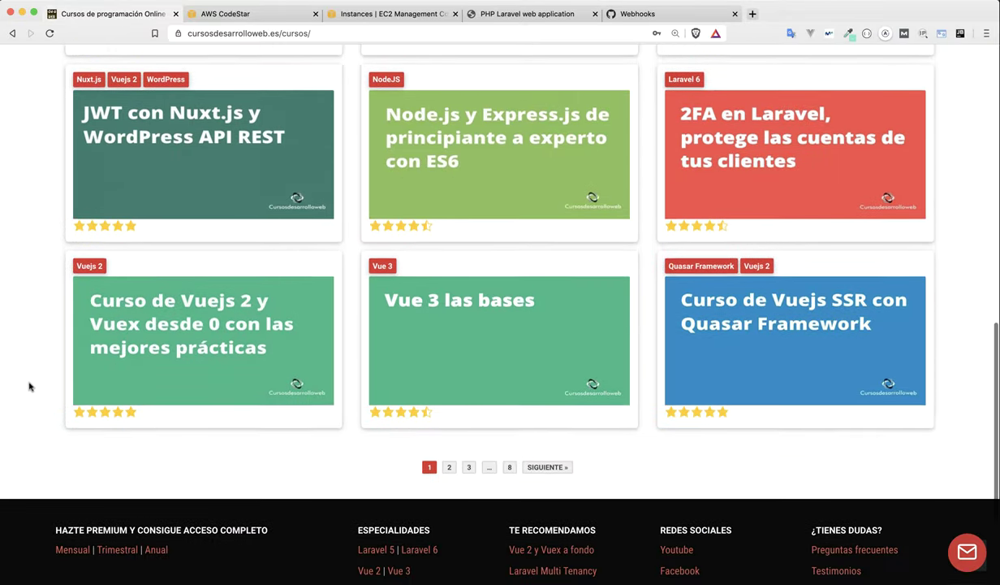
scroll(29, 384, up, 10)
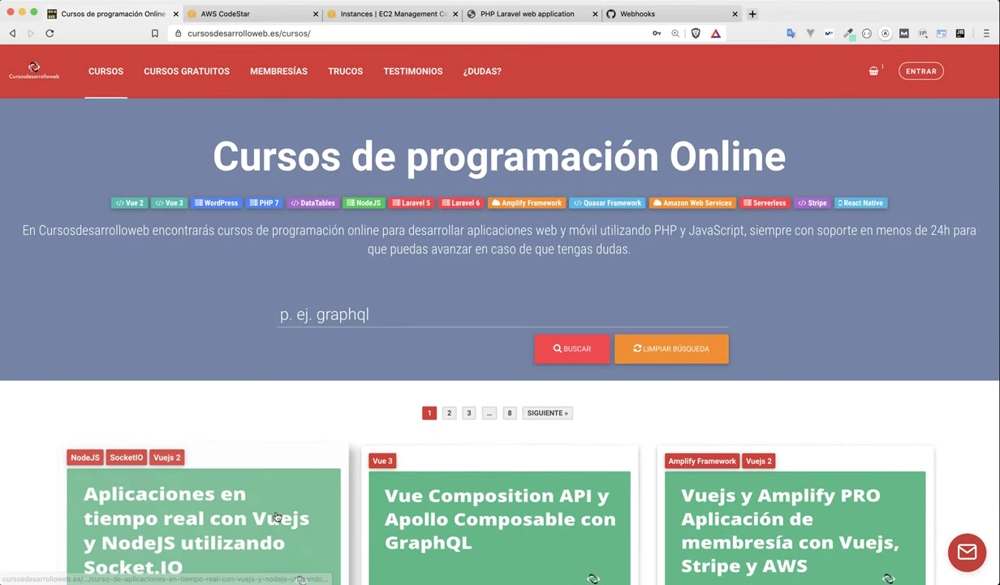
scroll(592, 501, down, 3)
scroll(605, 464, up, 3)
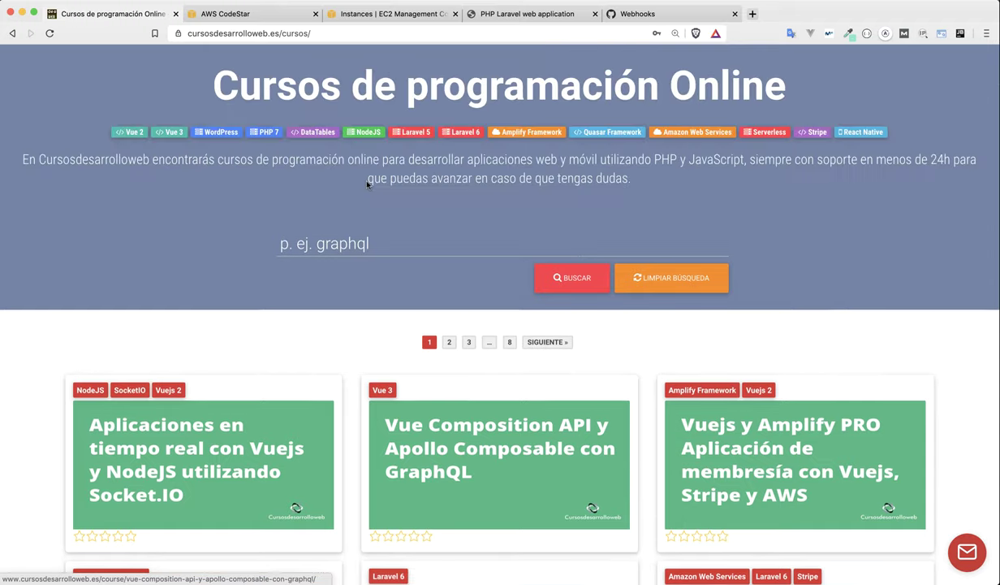